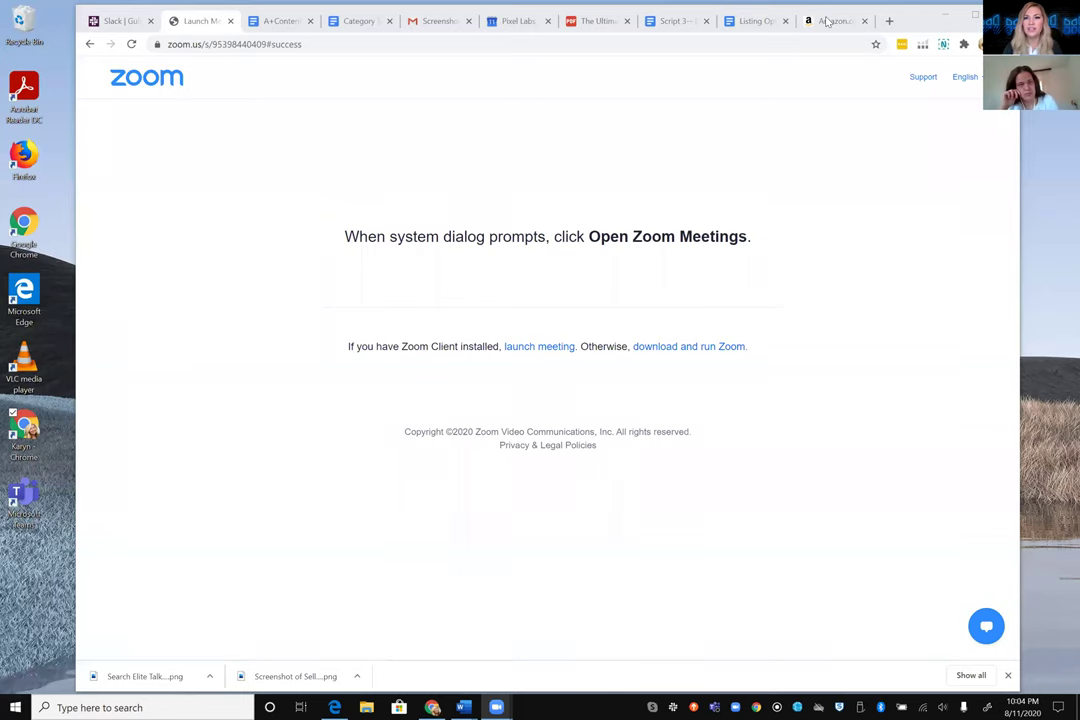
# - Switch to the Amazon "tanning mitt" search results and run Helium 10's Xray - Amazon Product Research on them
pyautogui.click(829, 20)
pyautogui.scroll(5, 725, 418)
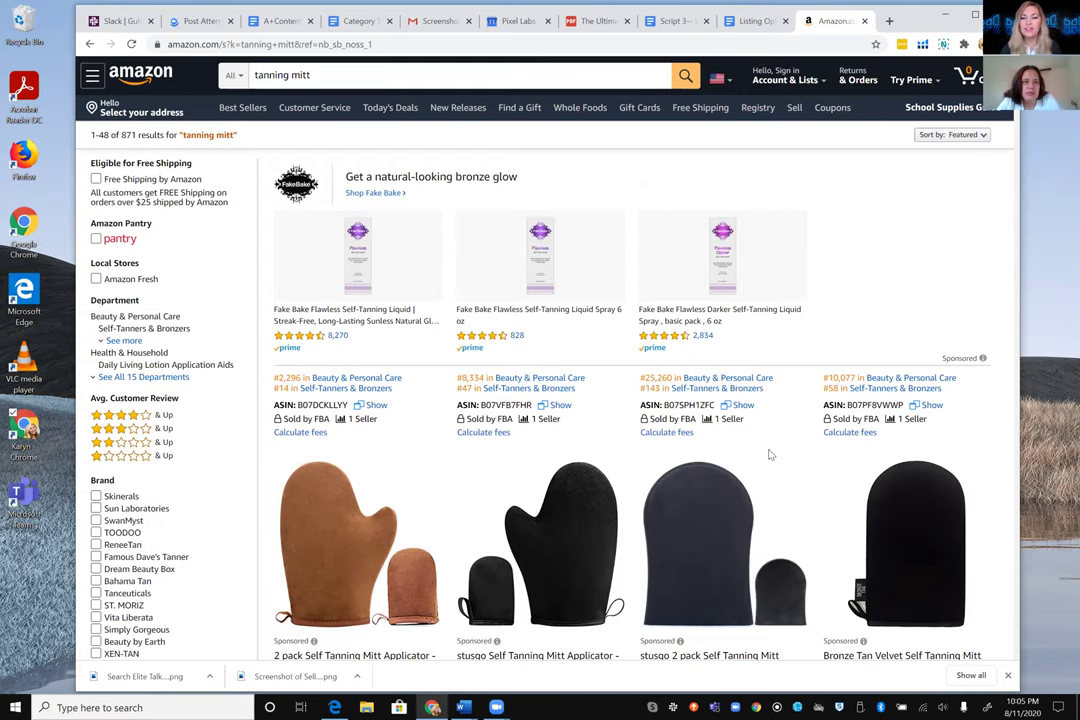
pyautogui.scroll(-1, 770, 455)
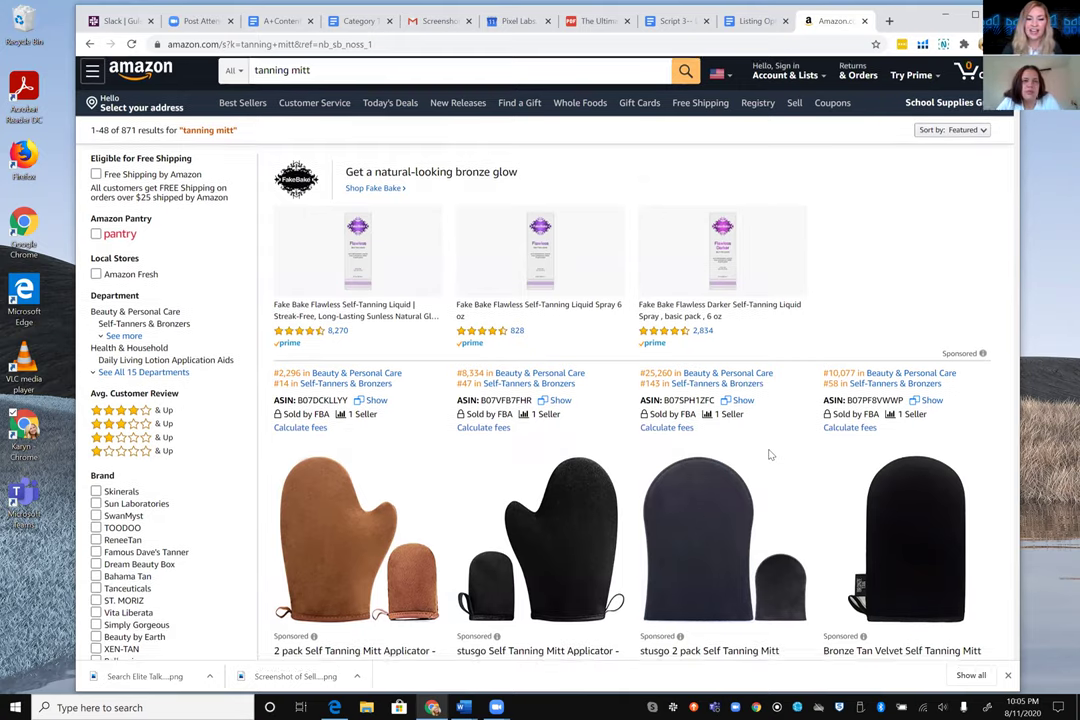
pyautogui.scroll(-1, 770, 455)
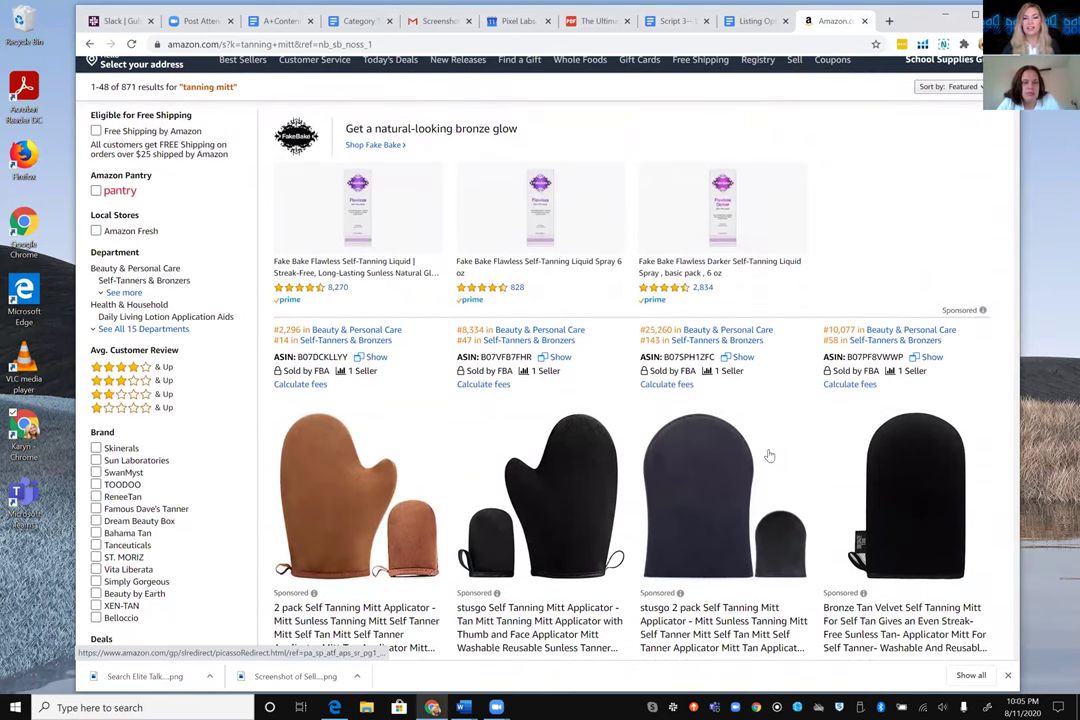
pyautogui.scroll(1, 770, 455)
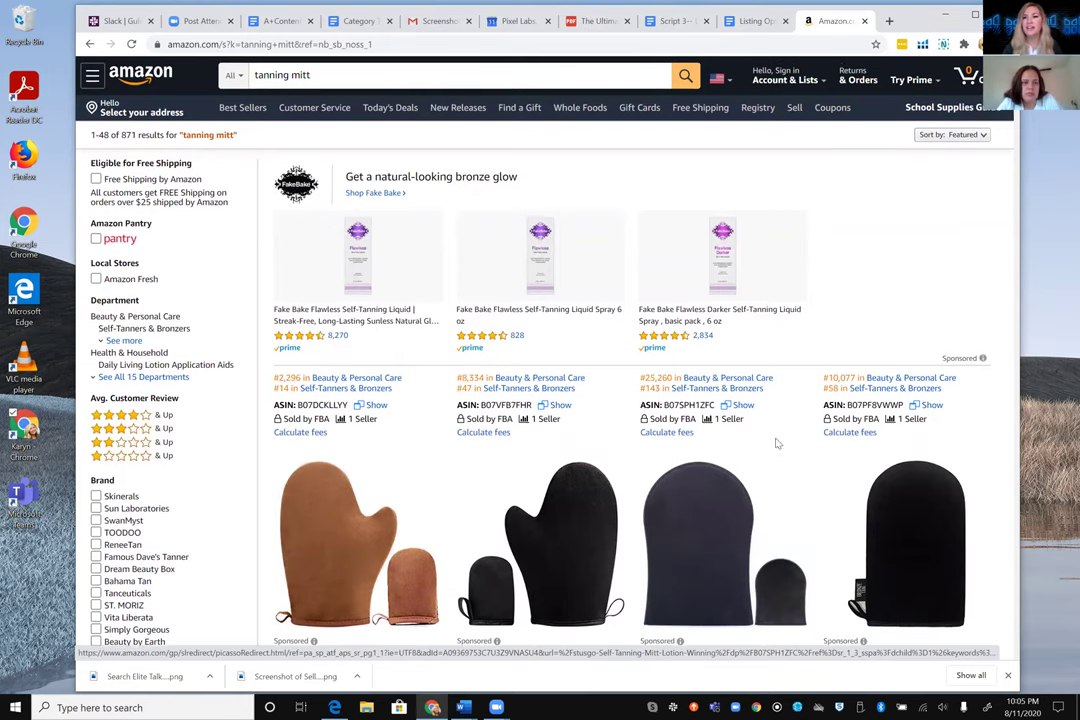
pyautogui.click(922, 44)
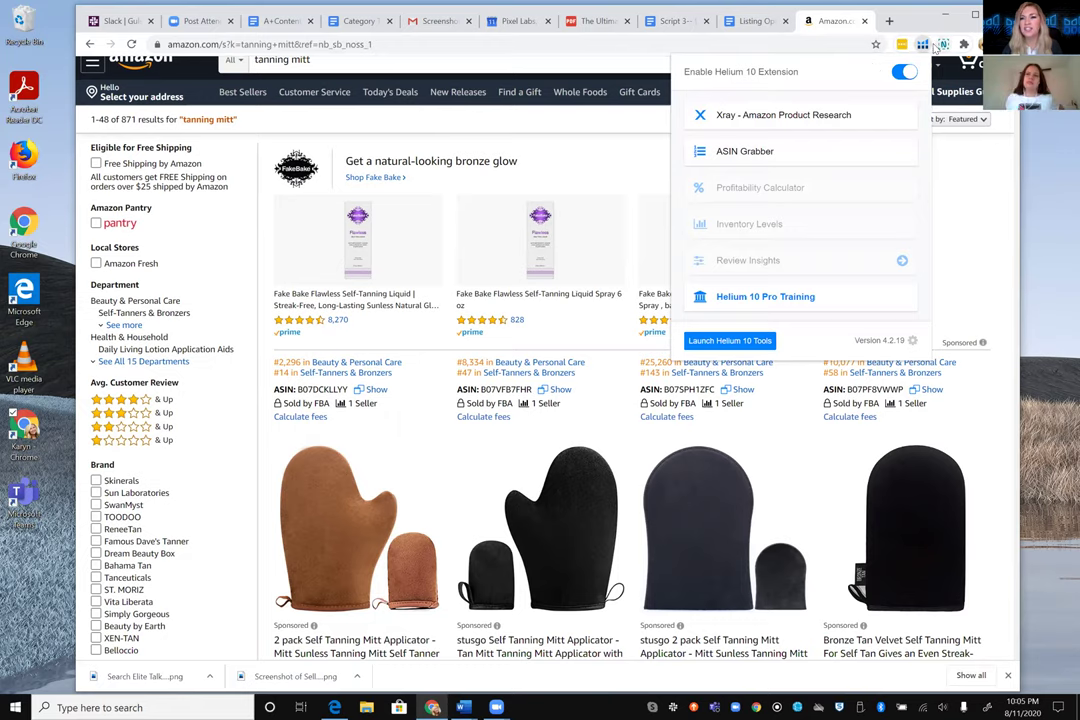
pyautogui.click(748, 114)
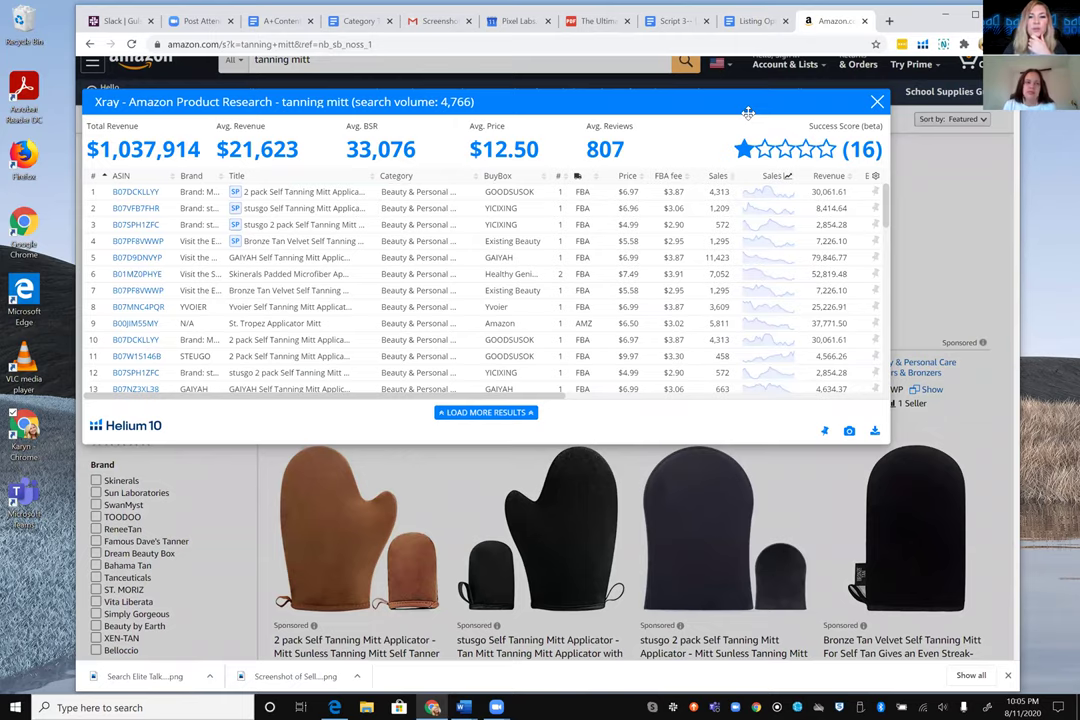
# - Sort the Xray product list by 30-day sales in descending order
pyautogui.rightClick(726, 179)
pyautogui.rightClick(719, 181)
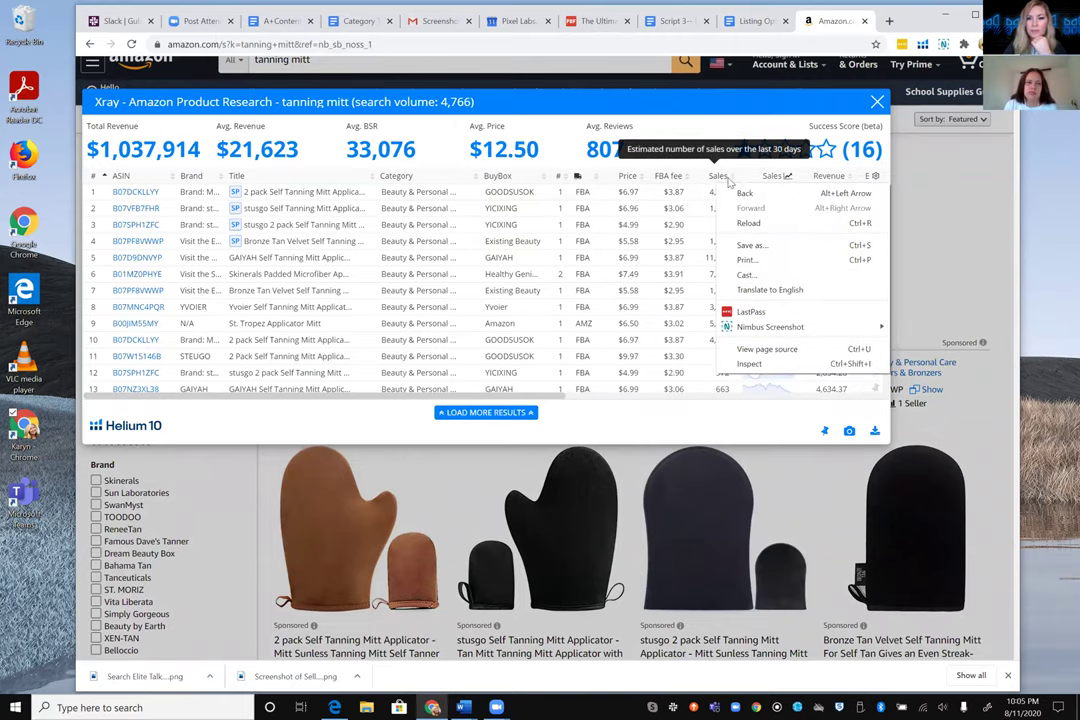
pyautogui.click(712, 179)
pyautogui.rightClick(705, 178)
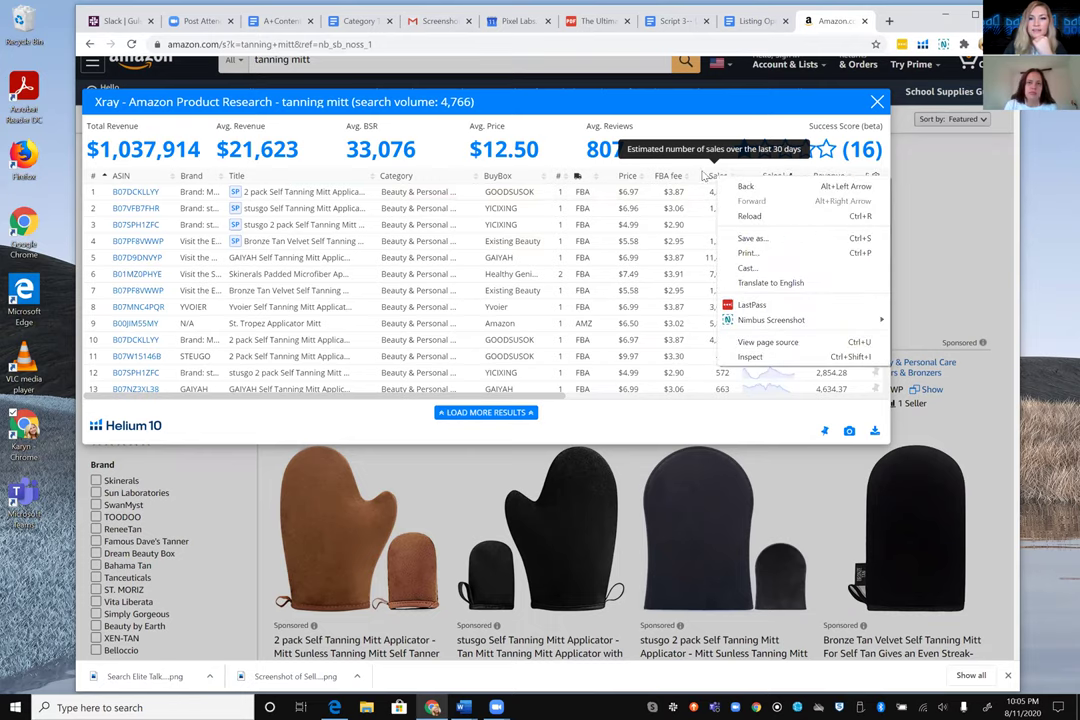
pyautogui.click(703, 177)
pyautogui.click(722, 177)
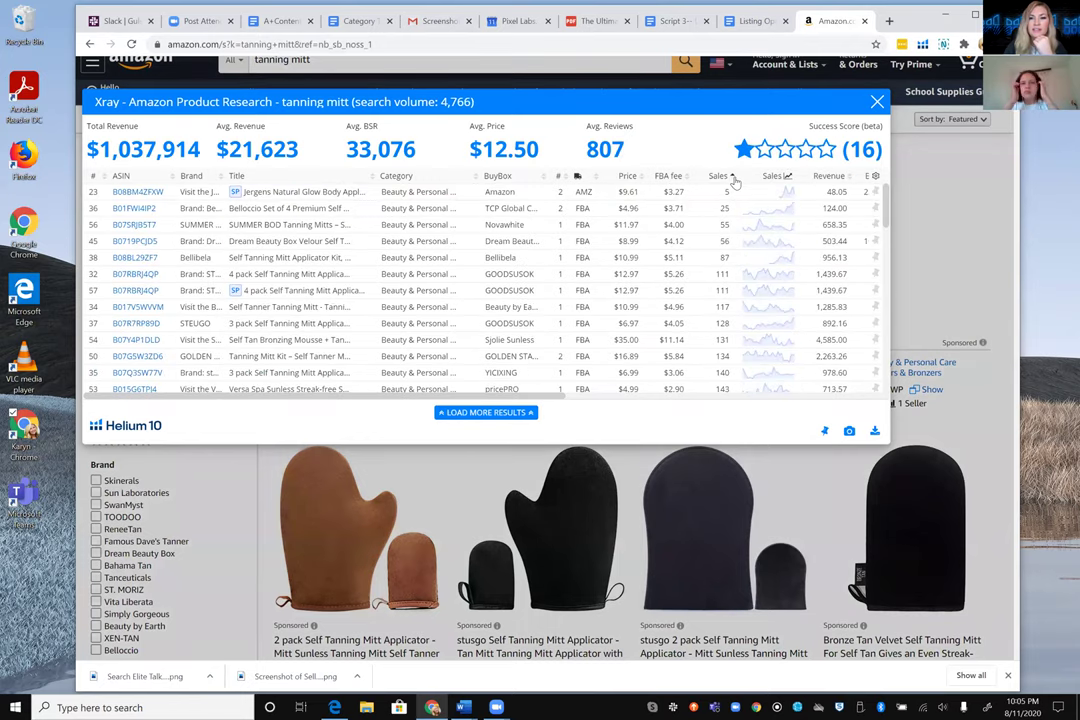
pyautogui.click(733, 178)
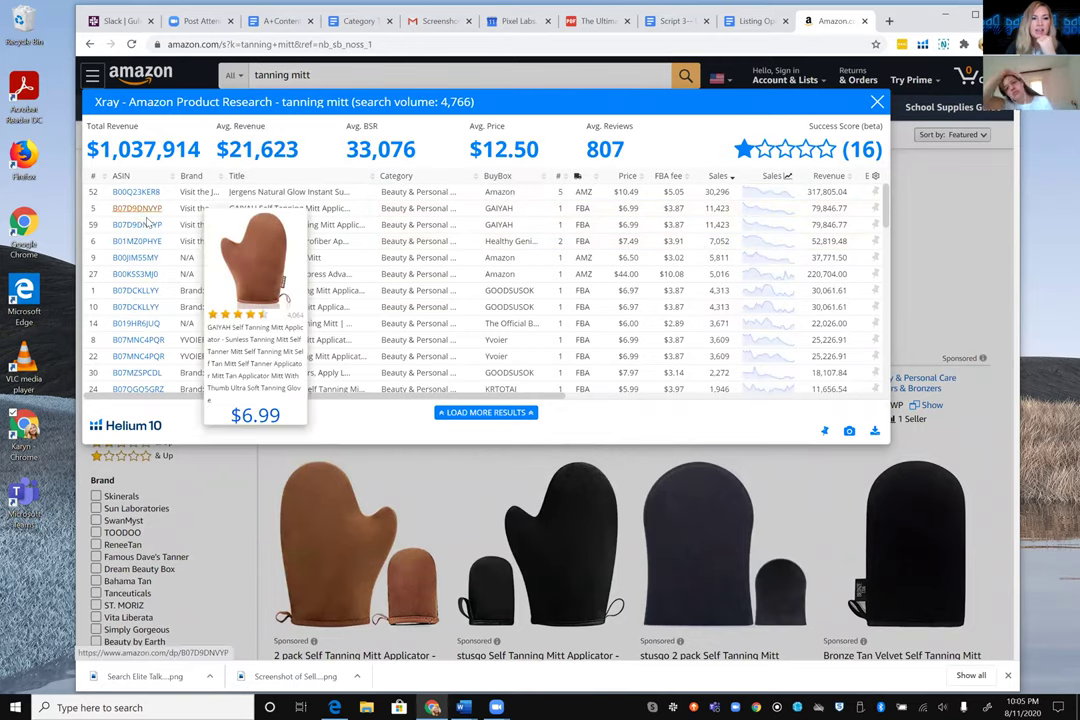
# - Copy the ASIN of the GAIYAH Self Tanning Mitt, B07D9DNVYP, and open Helium 10's Cerebro reverse ASIN lookup in a separate browser tab
pyautogui.moveTo(150, 226)
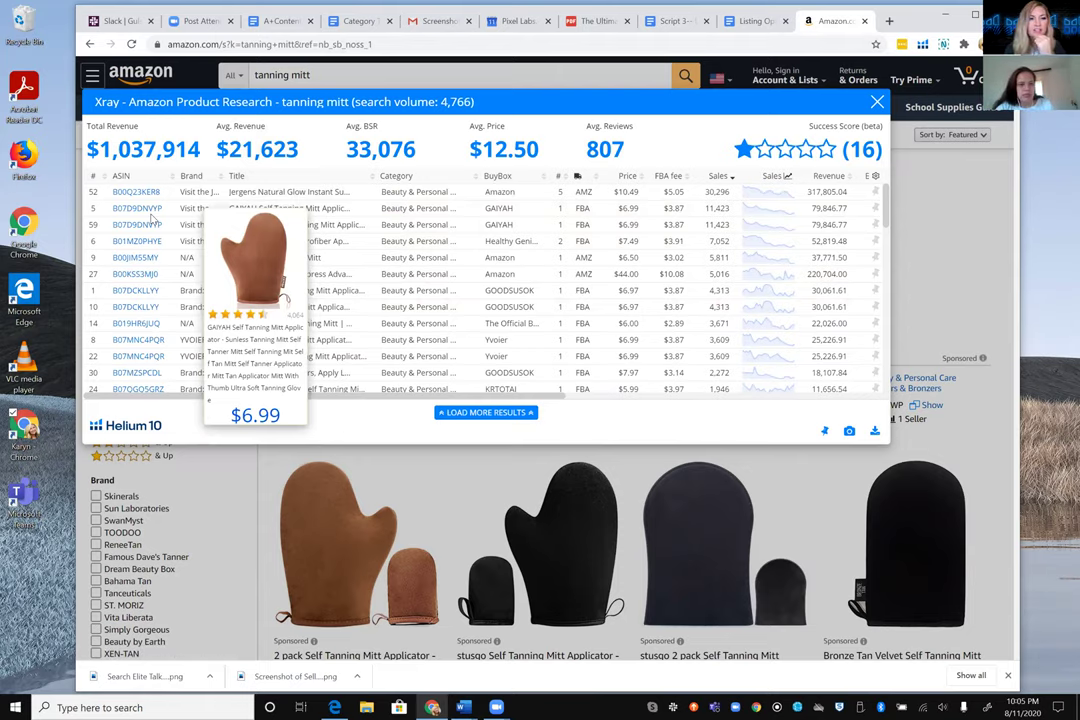
pyautogui.moveTo(165, 208); pyautogui.dragTo(105, 208)
pyautogui.hotkey('ctrl', 'c')
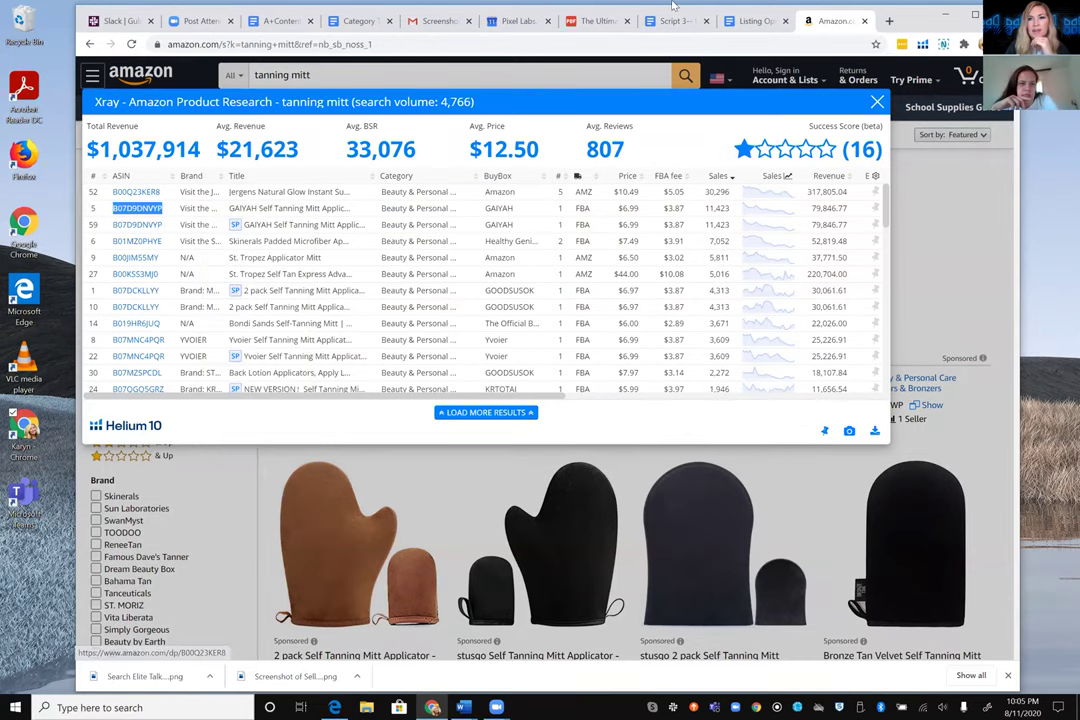
pyautogui.click(889, 21)
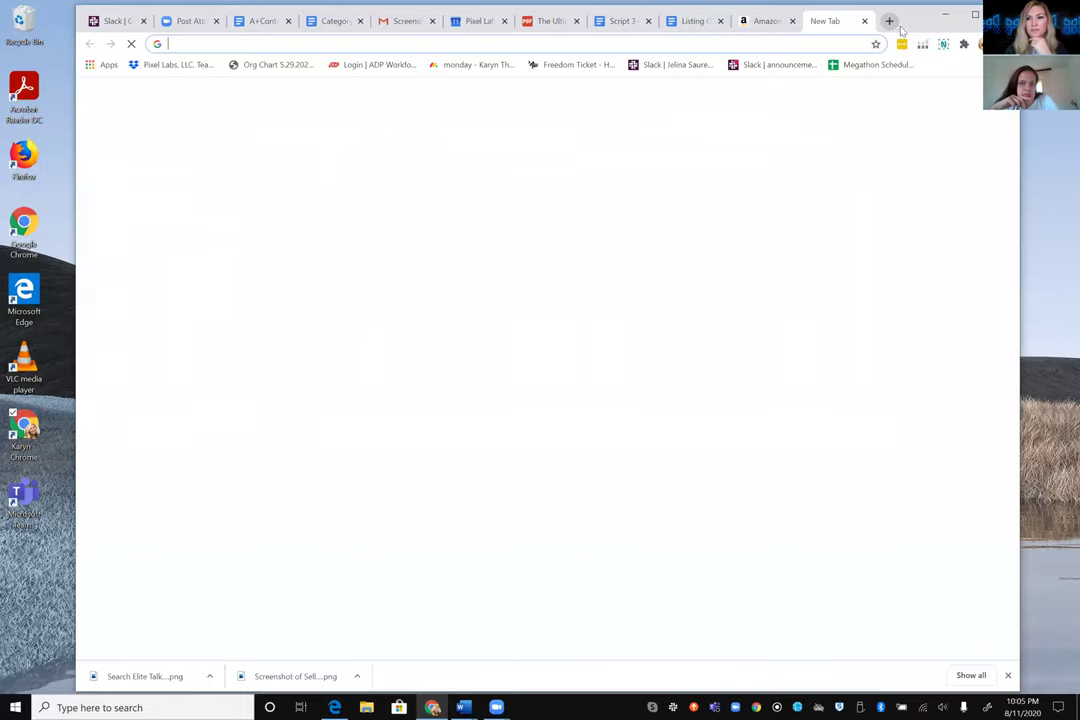
pyautogui.click(922, 45)
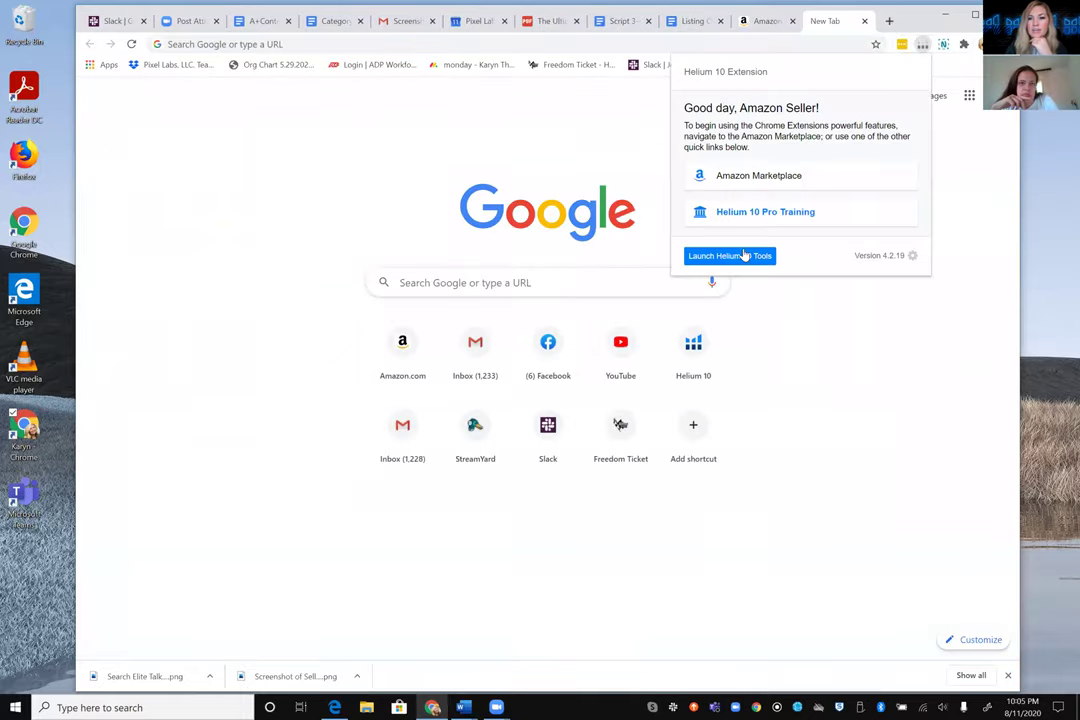
pyautogui.click(744, 255)
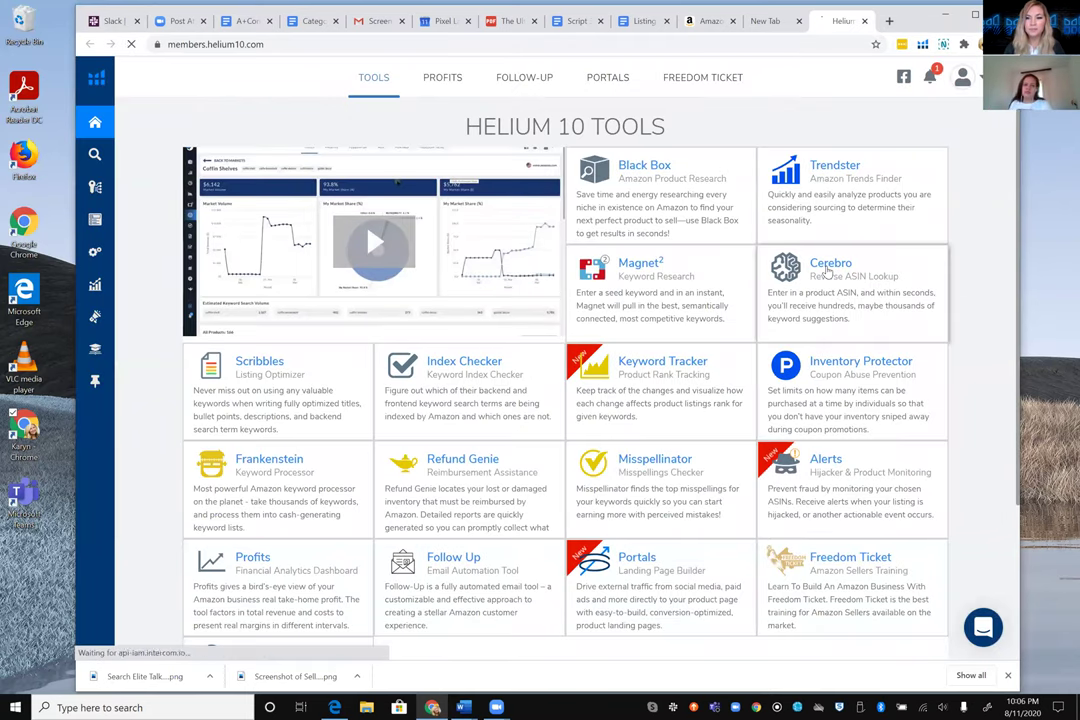
pyautogui.click(827, 272)
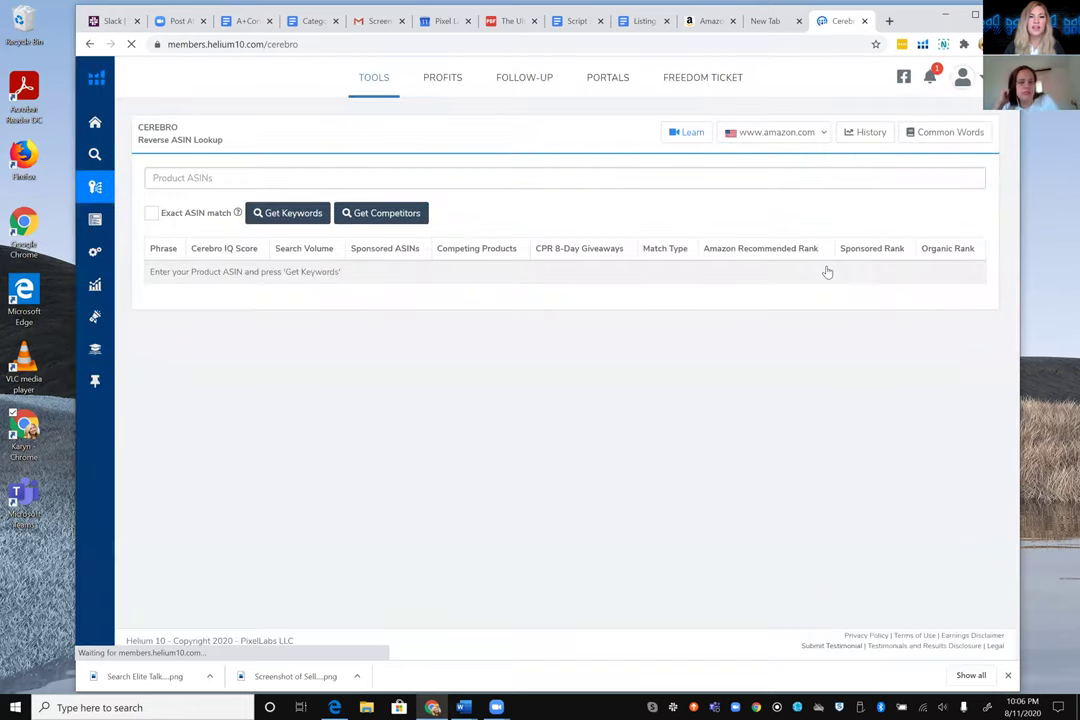
# - Enter B07D9DNVYP as the first product ASIN in Cerebro
pyautogui.click(607, 179)
pyautogui.hotkey('ctrl', 'v')
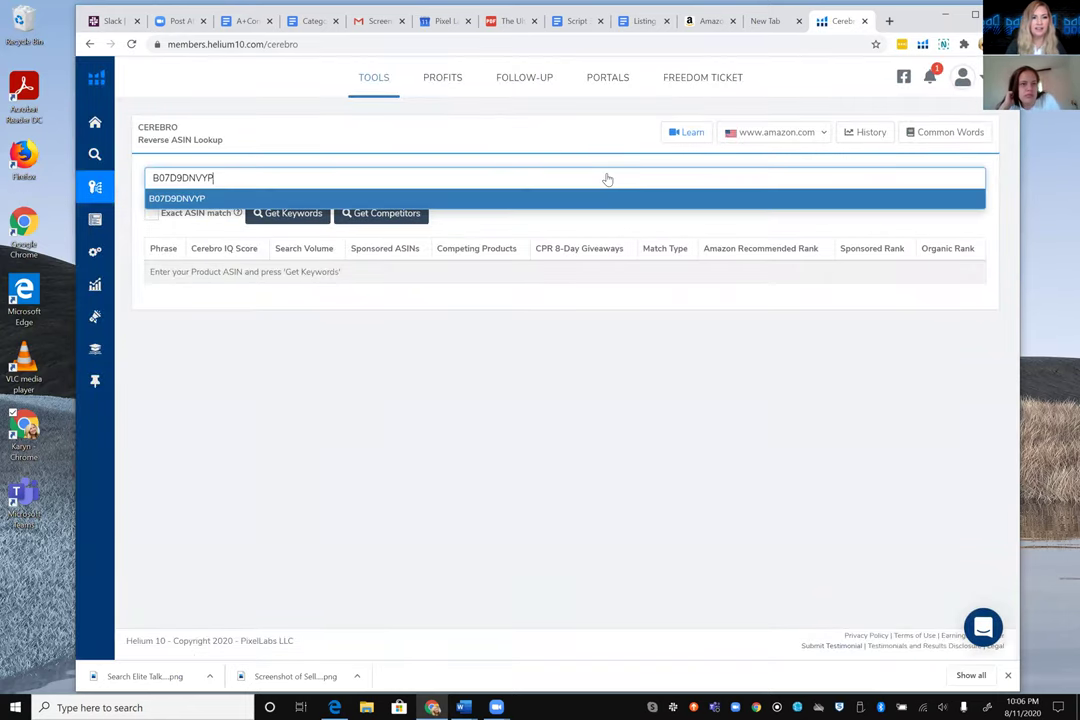
pyautogui.press('Return')
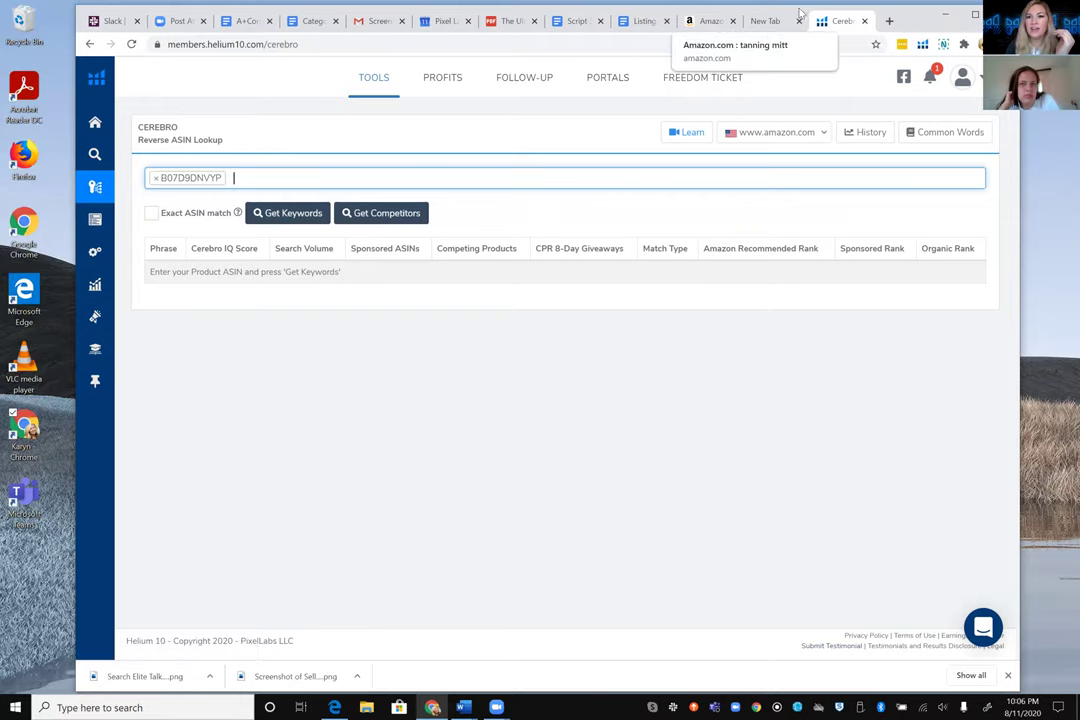
# - Copy the Skinerals mitt's ASIN, B01MZ0PHYE, from the Xray list and add it to the product ASINs in Cerebro
pyautogui.click(708, 22)
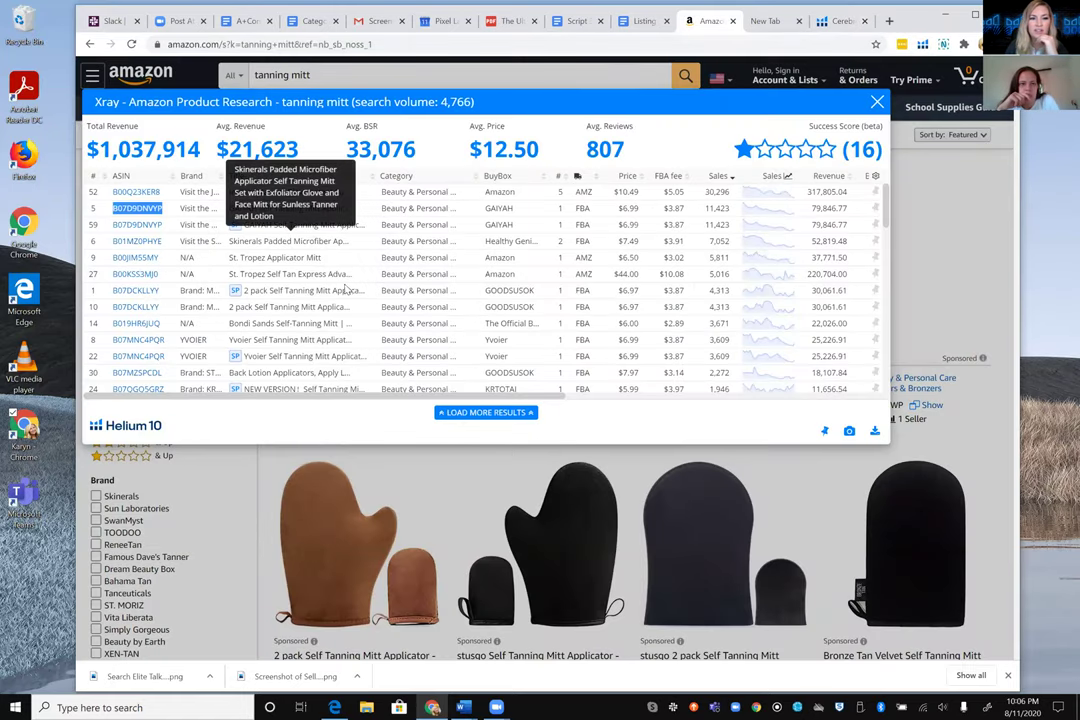
pyautogui.moveTo(160, 248)
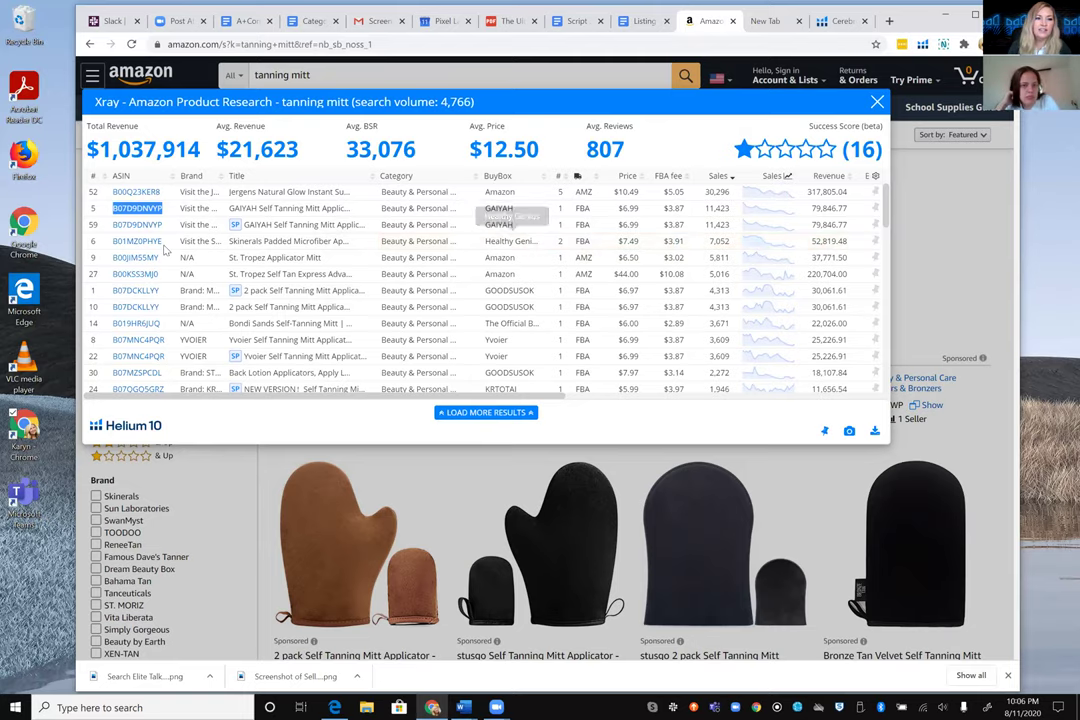
pyautogui.moveTo(163, 241); pyautogui.dragTo(96, 208)
pyautogui.hotkey('ctrl', 'c')
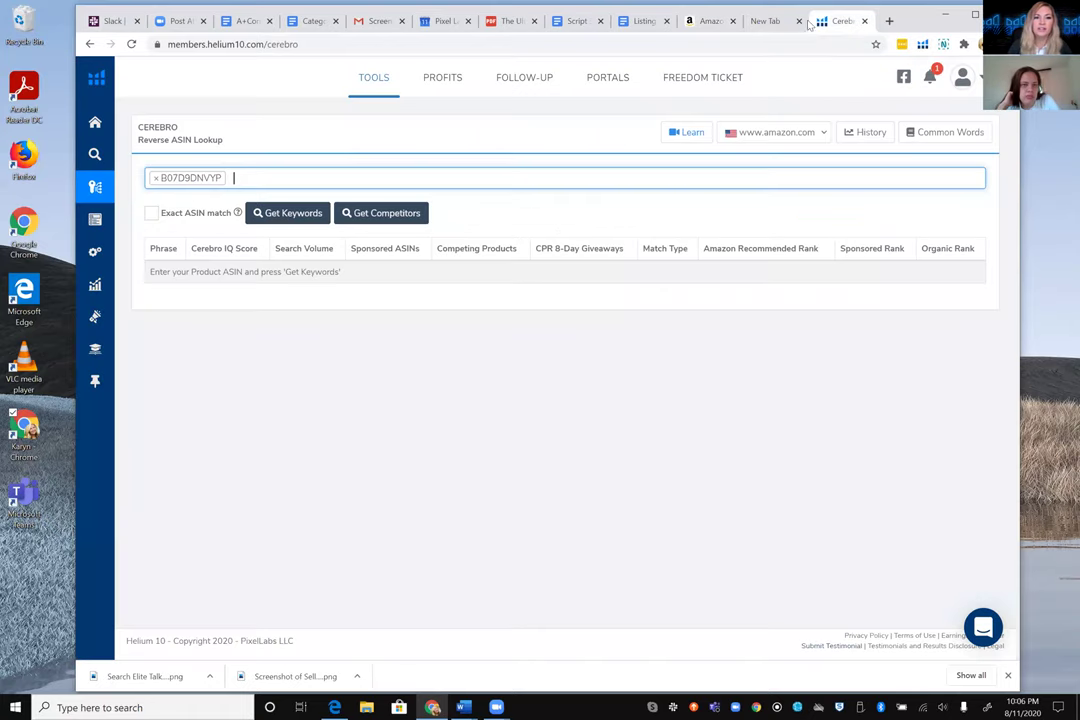
pyautogui.click(843, 20)
pyautogui.hotkey('ctrl', 'v')
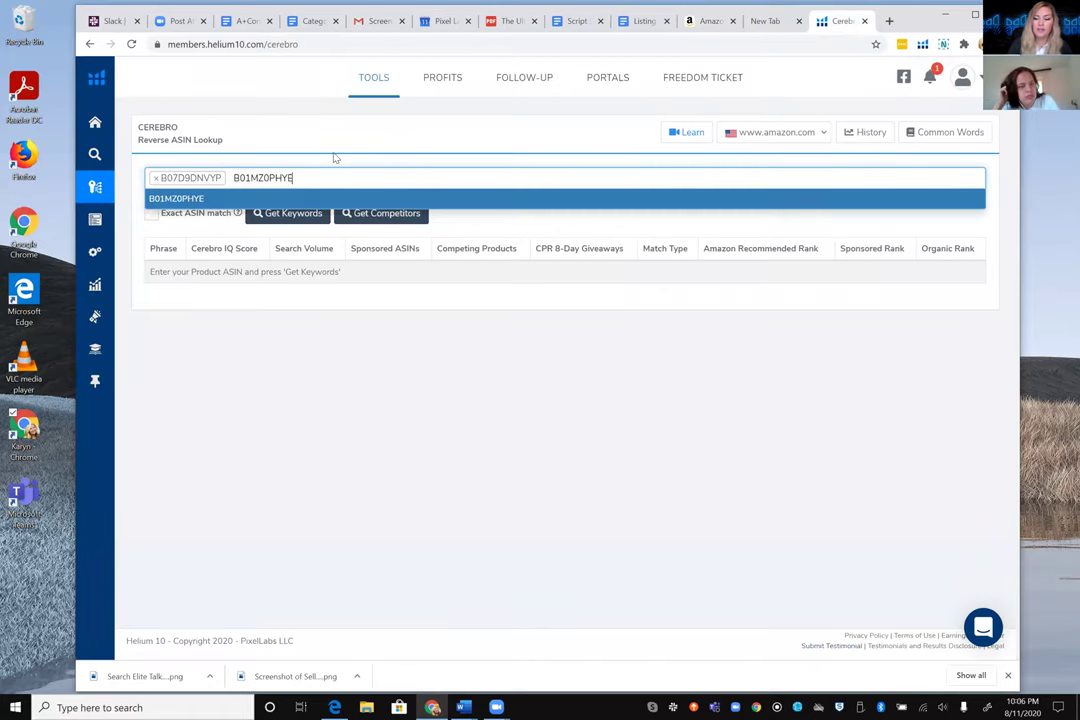
pyautogui.press('Return')
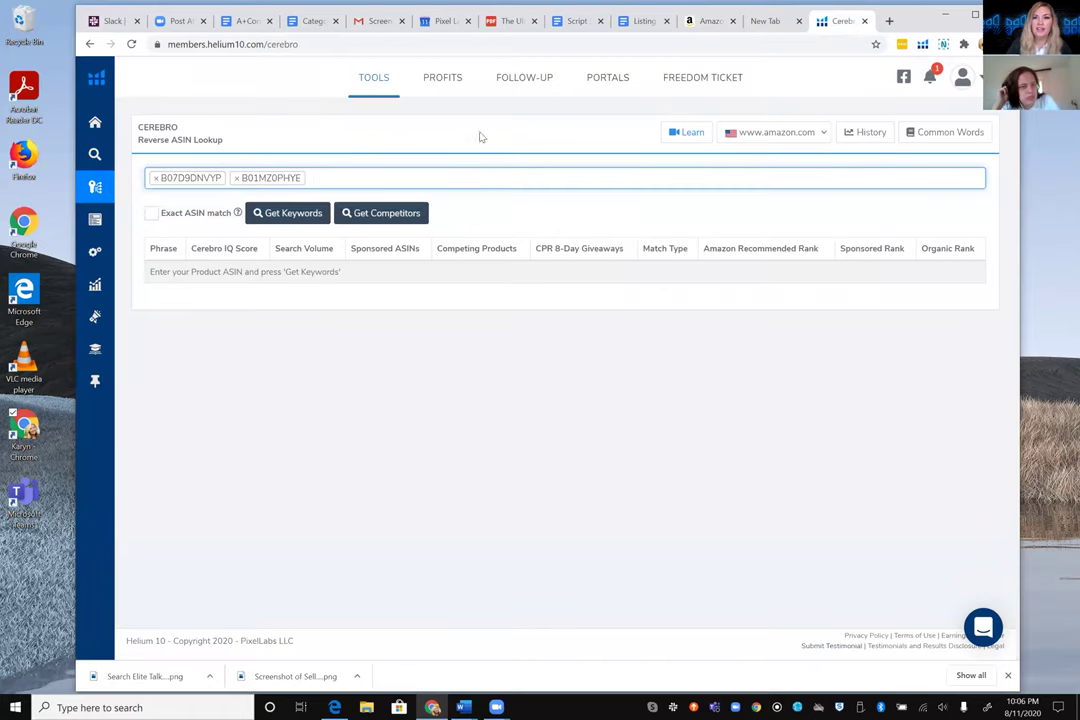
# - Copy the St. Tropez Applicator Mitt's ASIN, B00JIM55MY, from the Xray list and add it to the Cerebro lookup
pyautogui.click(705, 20)
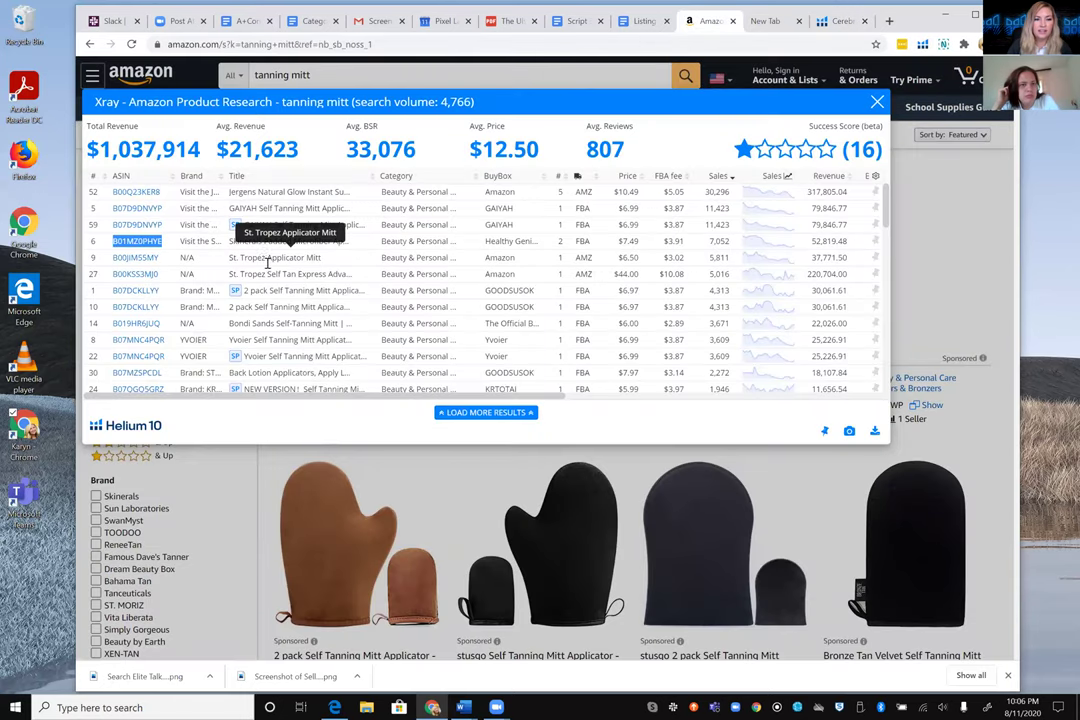
pyautogui.moveTo(163, 259)
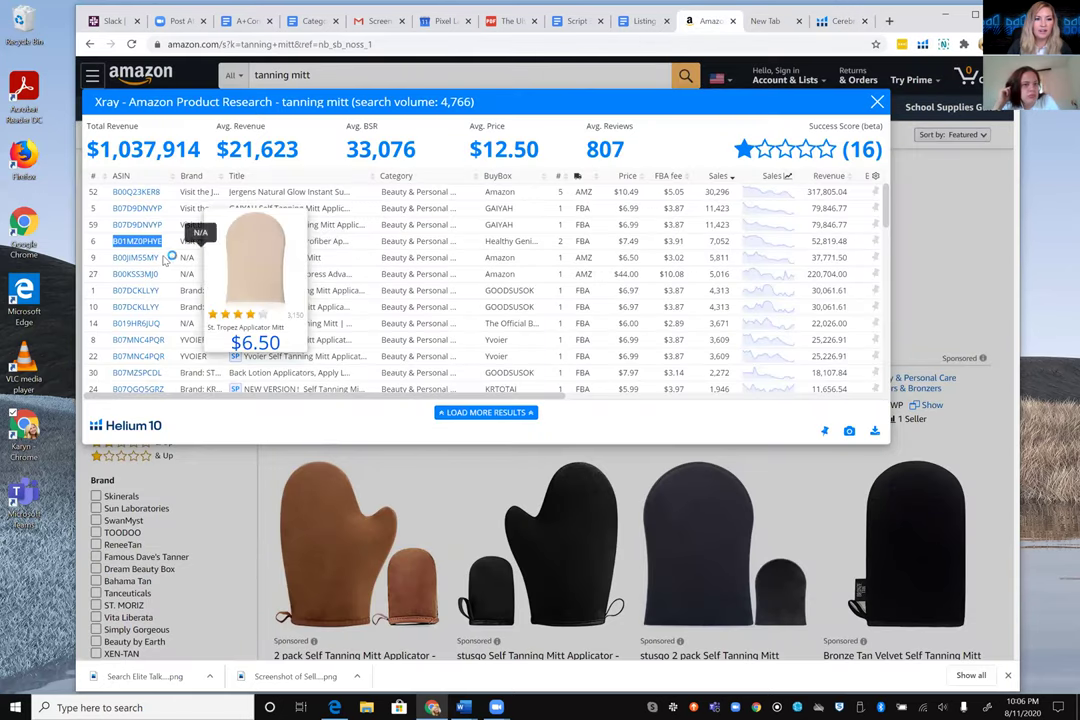
pyautogui.moveTo(160, 258); pyautogui.dragTo(127, 262)
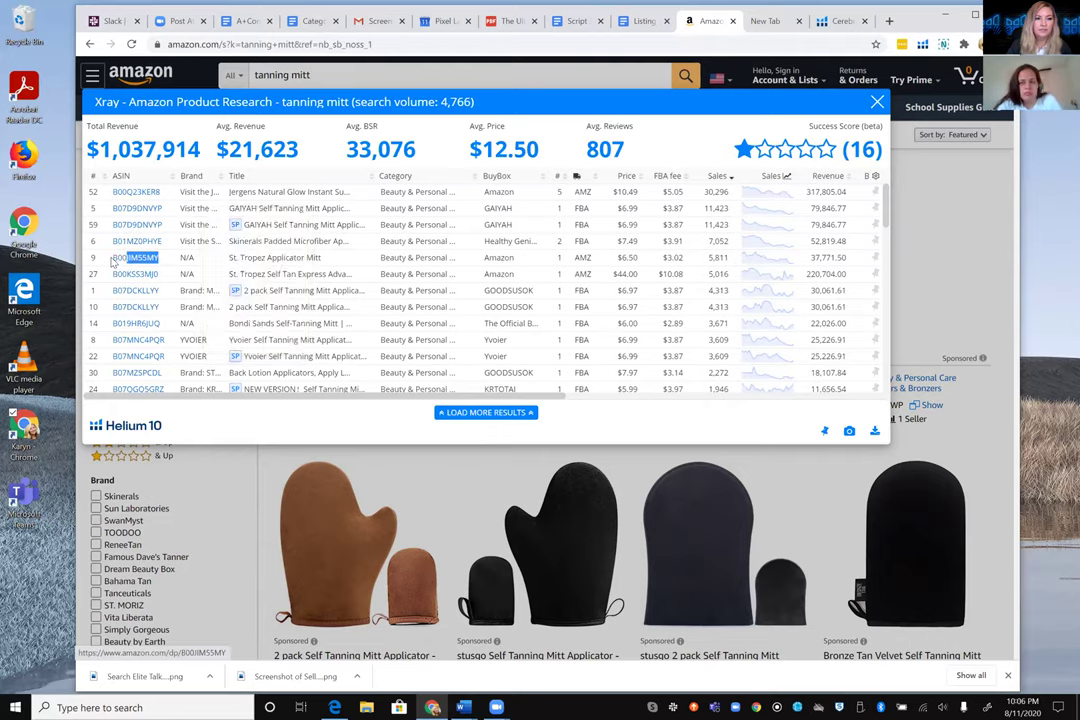
pyautogui.moveTo(161, 262); pyautogui.dragTo(114, 260)
pyautogui.hotkey('ctrl', 'c')
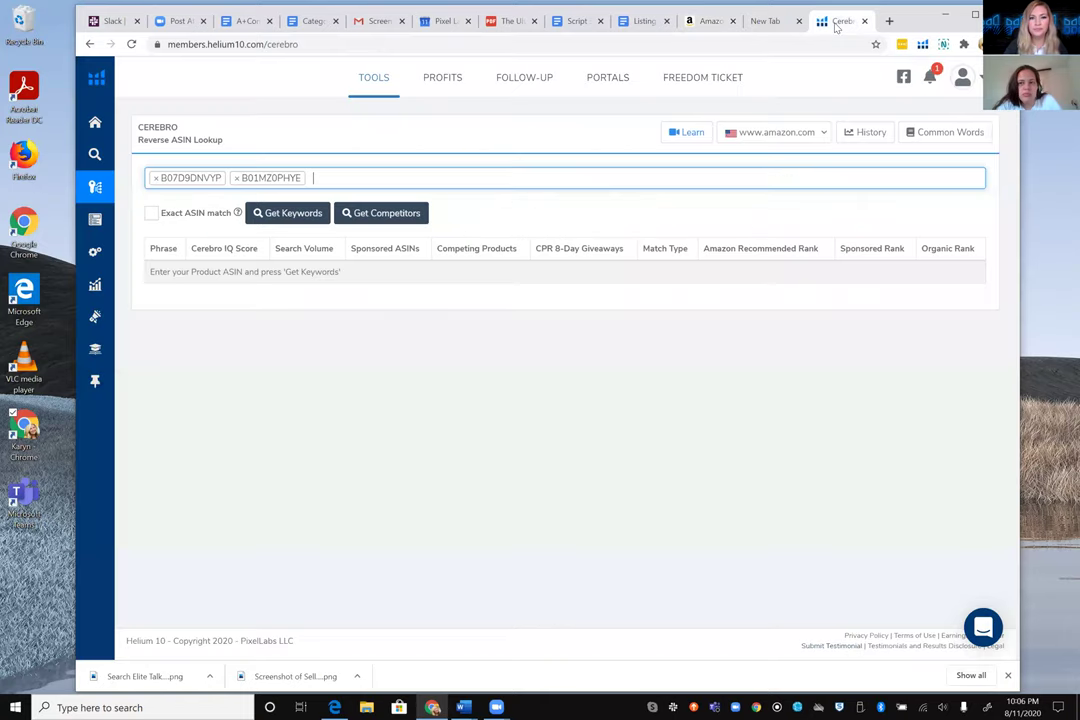
pyautogui.click(840, 20)
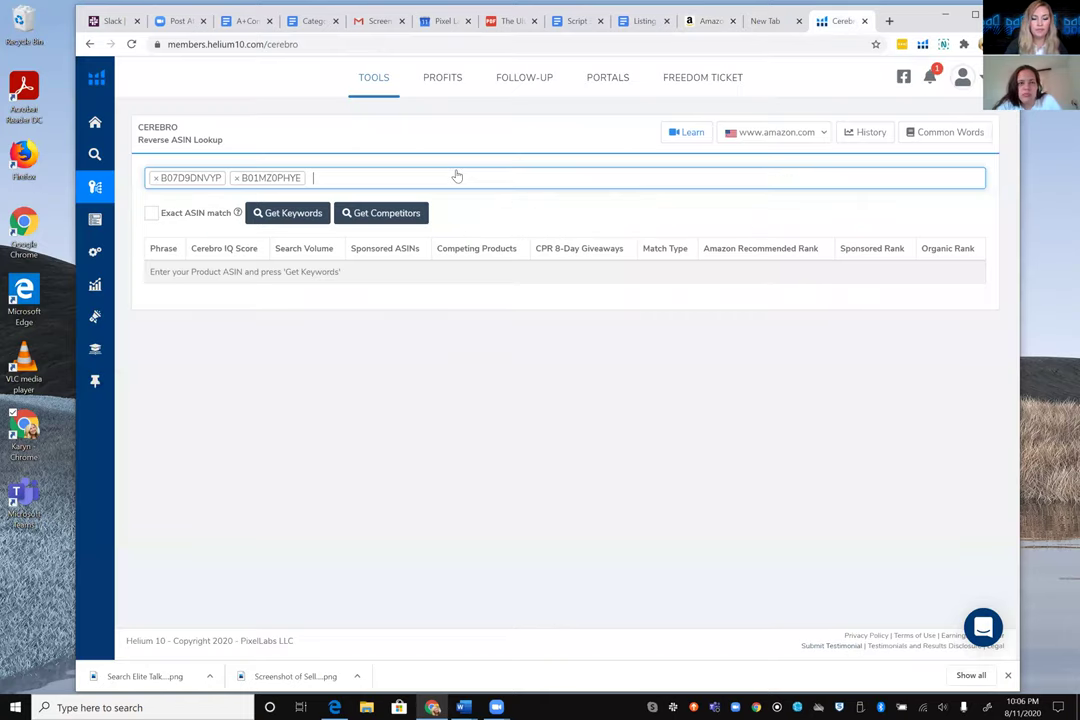
pyautogui.click(456, 176)
pyautogui.hotkey('ctrl', 'v')
pyautogui.press('Return')
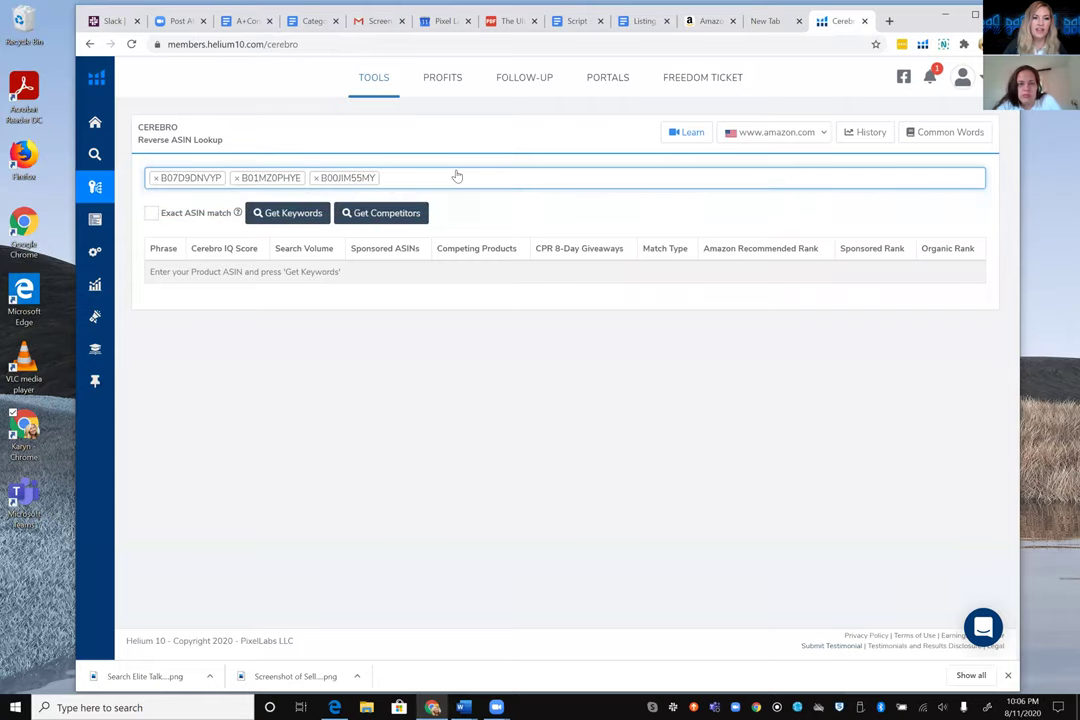
# - Get the keywords for the three ASINs, running a new search instead of loading from history, and review the results page
pyautogui.click(262, 216)
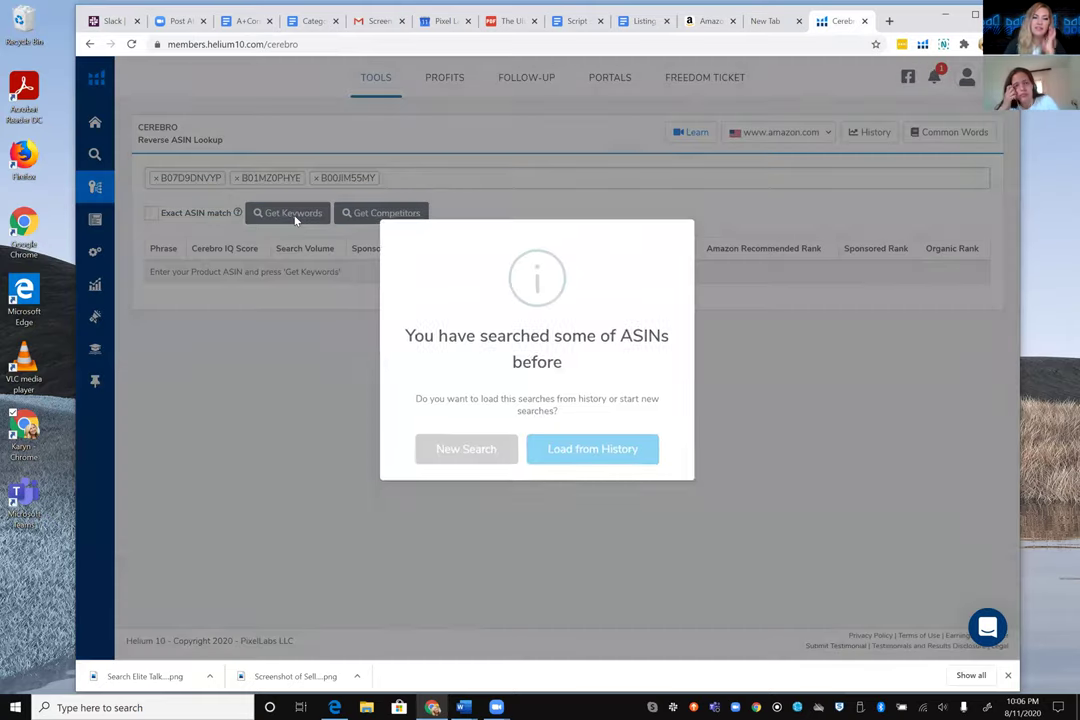
pyautogui.click(475, 459)
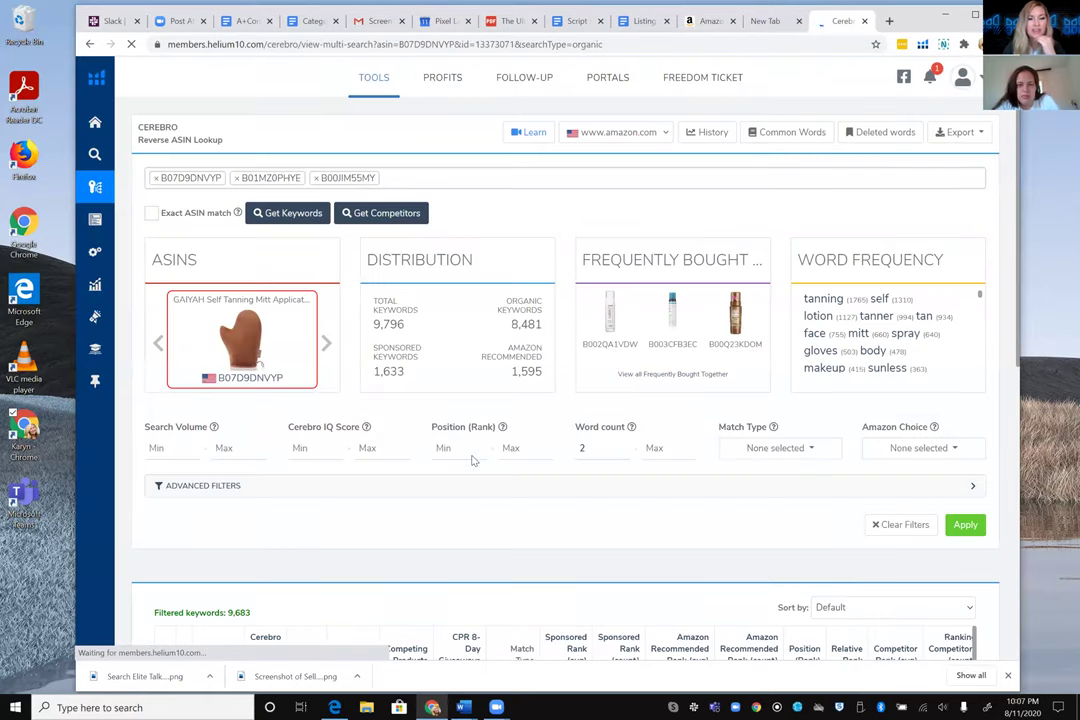
pyautogui.scroll(-1, 472, 458)
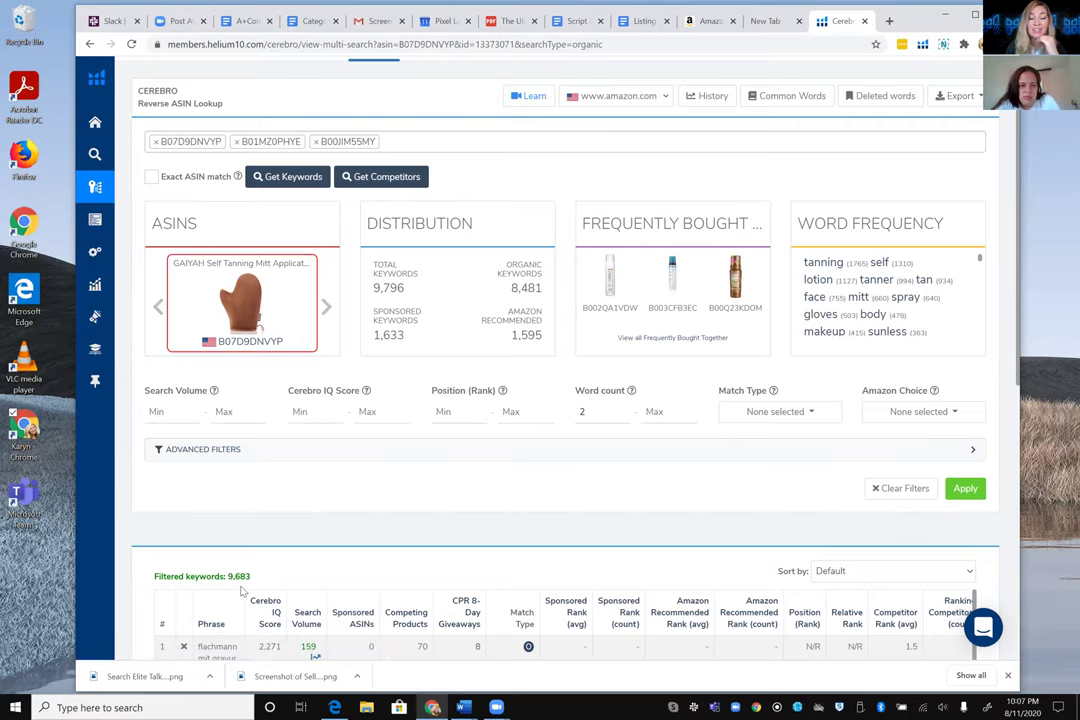
pyautogui.scroll(-1, 275, 560)
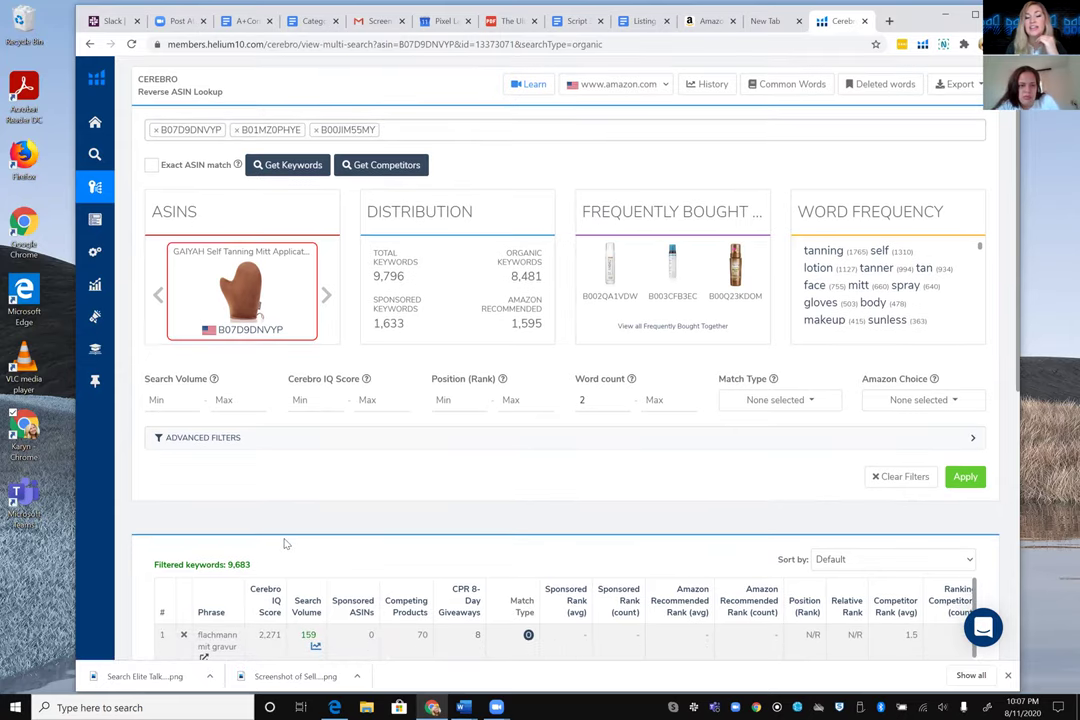
pyautogui.scroll(-1, 285, 543)
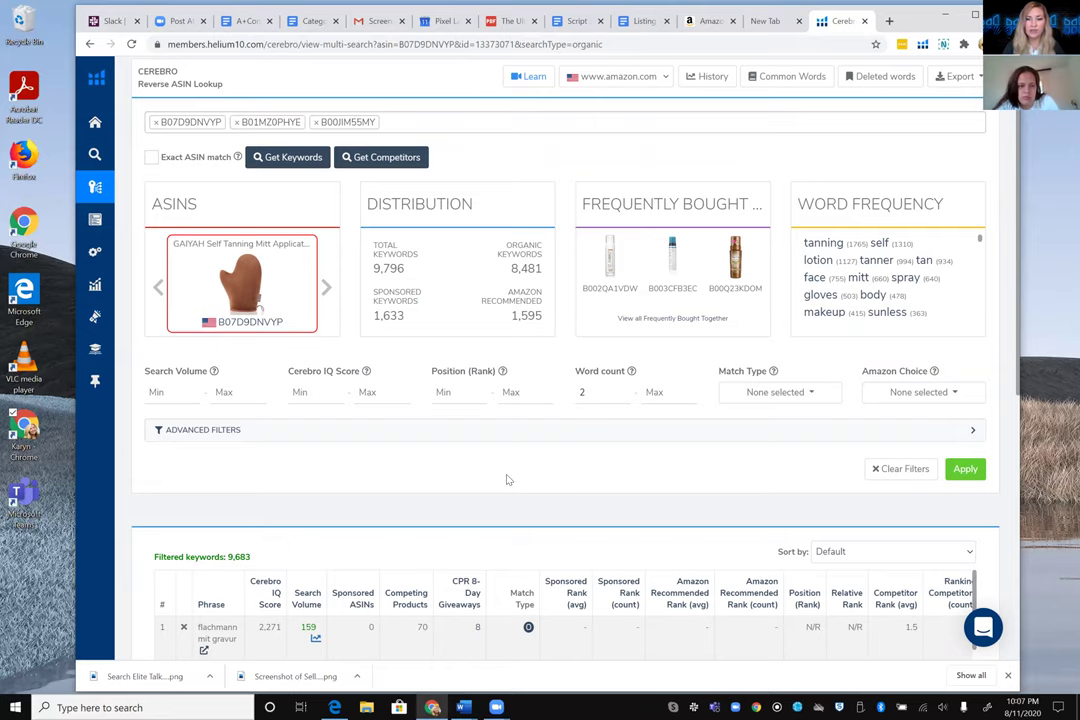
pyautogui.scroll(1, 507, 480)
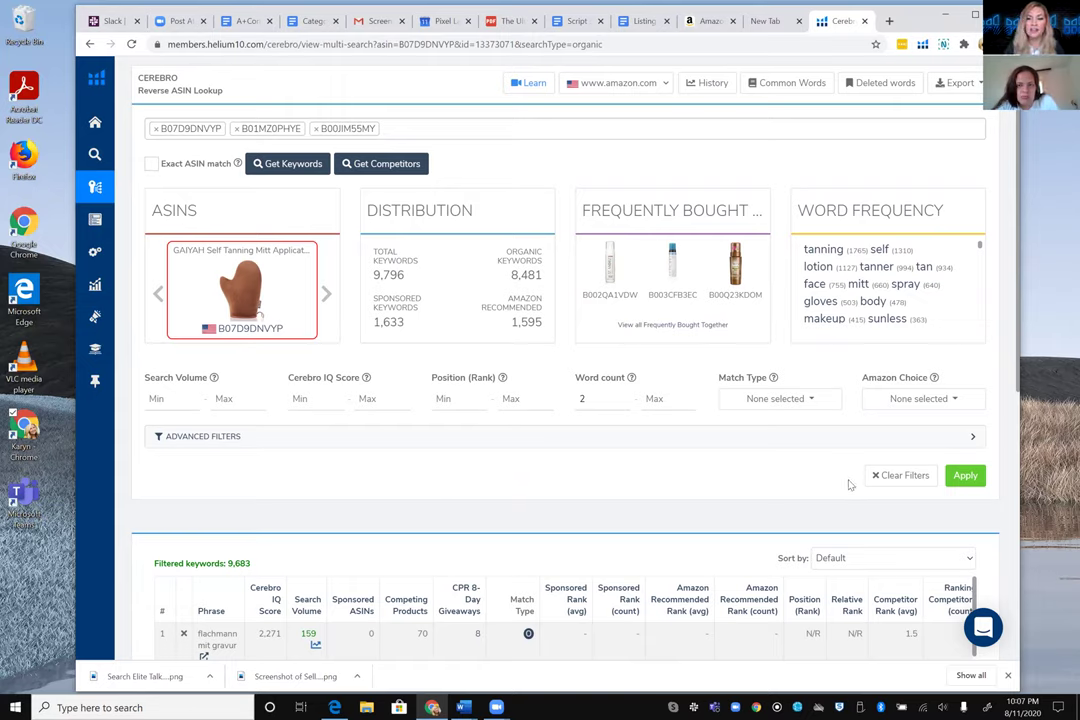
# - Expand the advanced filters and set the minimum number of competing products to 2
pyautogui.click(973, 438)
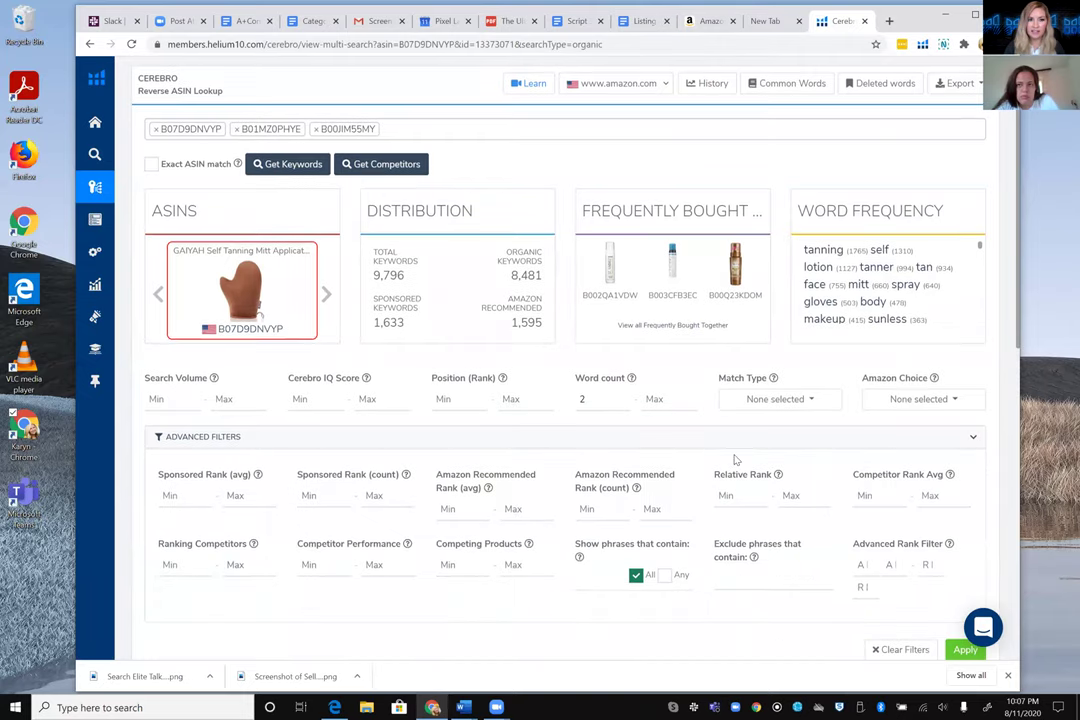
pyautogui.scroll(1, 735, 460)
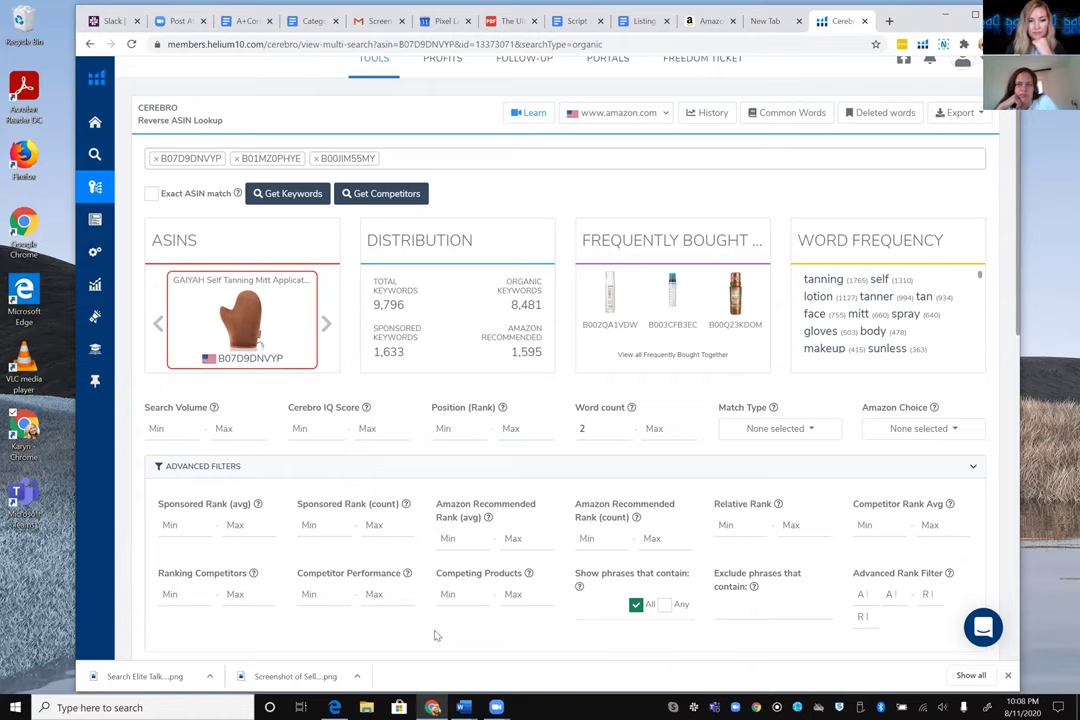
pyautogui.scroll(-1, 440, 564)
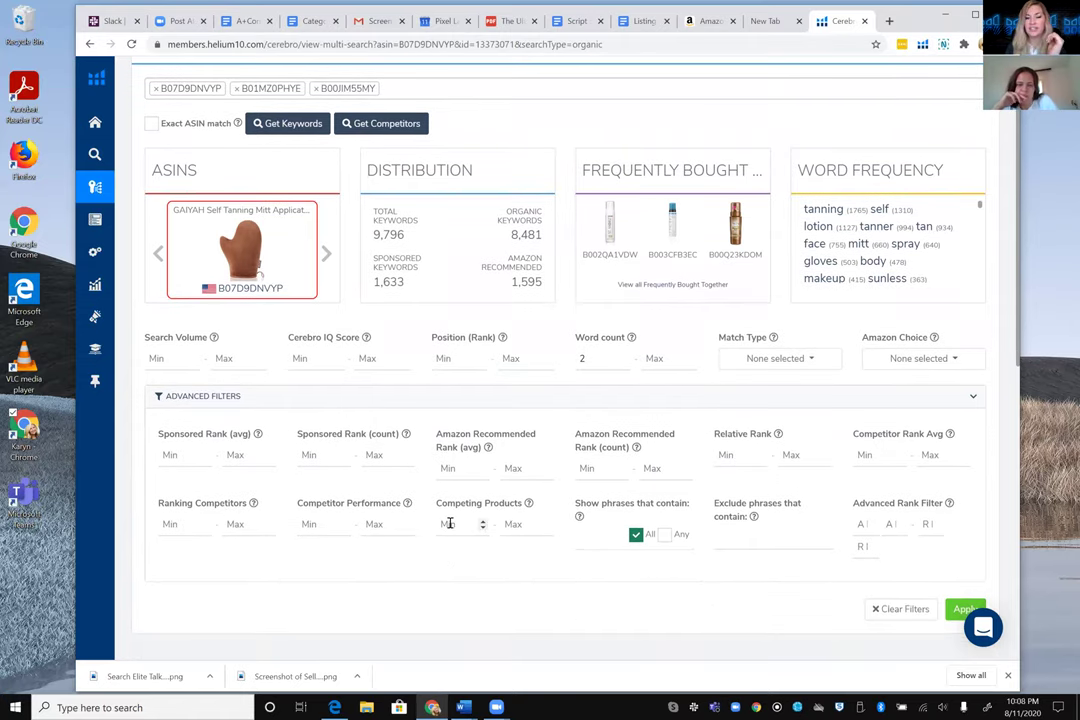
pyautogui.click(450, 523)
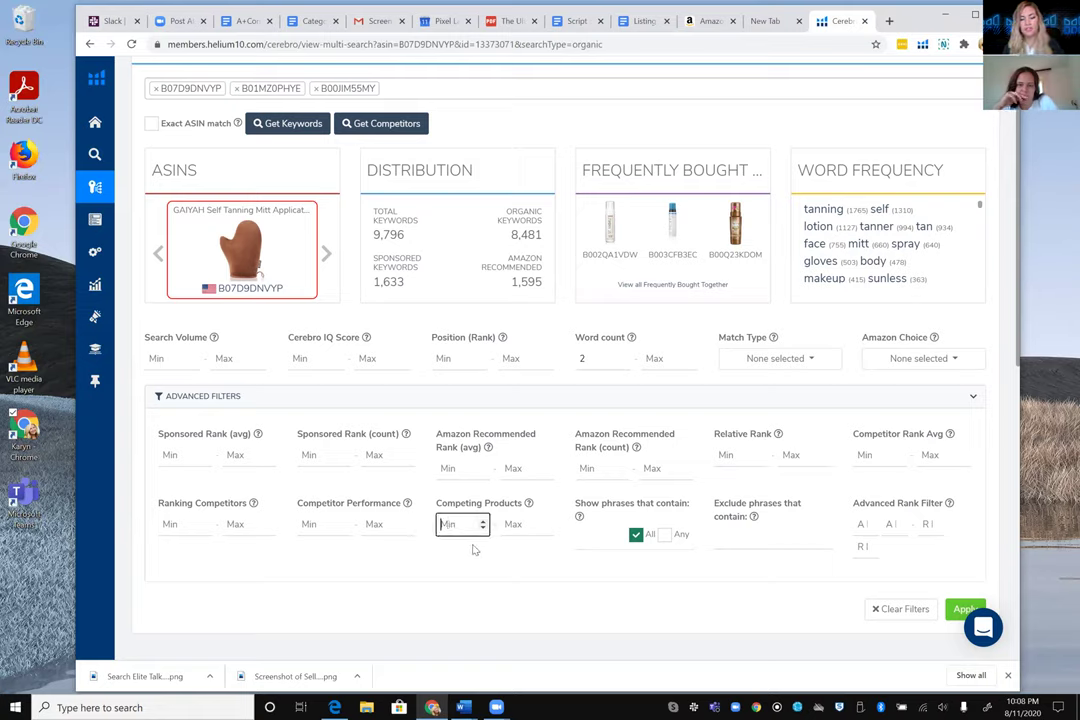
pyautogui.write('2')
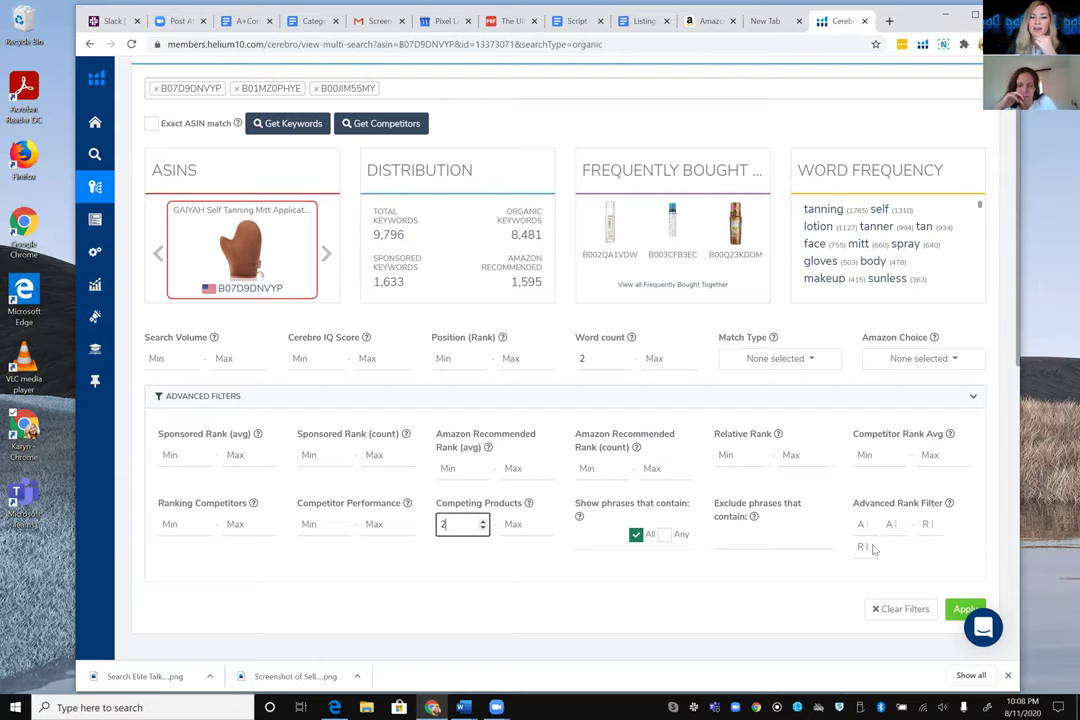
# - Set the competitor rank average range to 1–30 and apply the filters to the keyword list
pyautogui.click(866, 455)
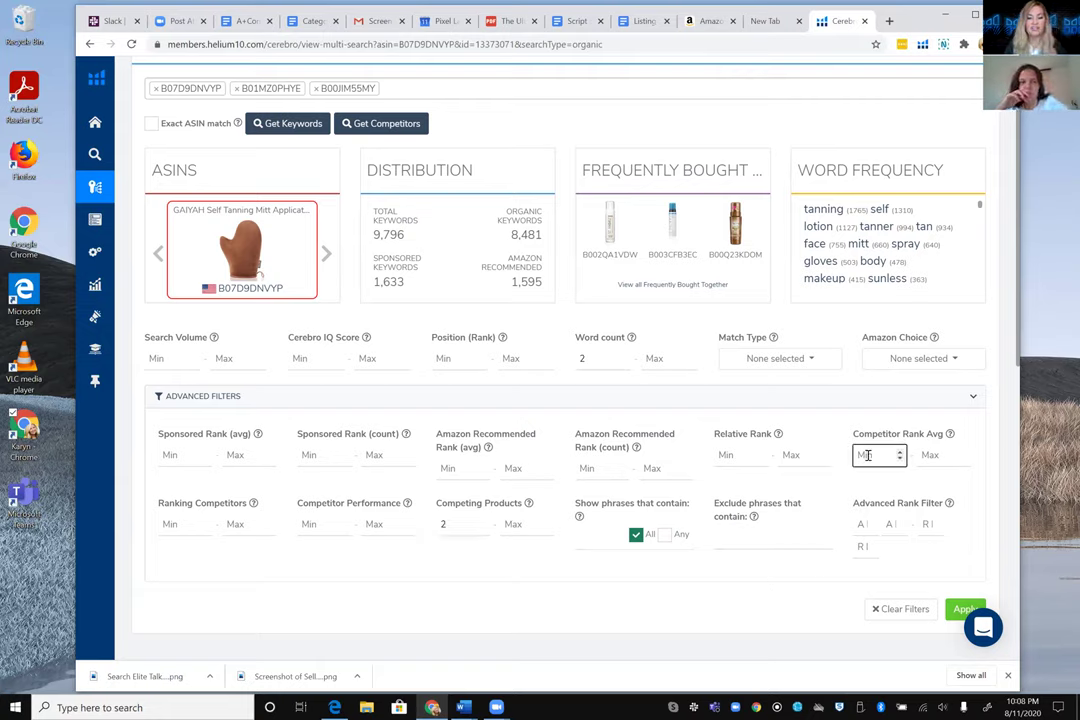
pyautogui.write('1')
pyautogui.click(937, 454)
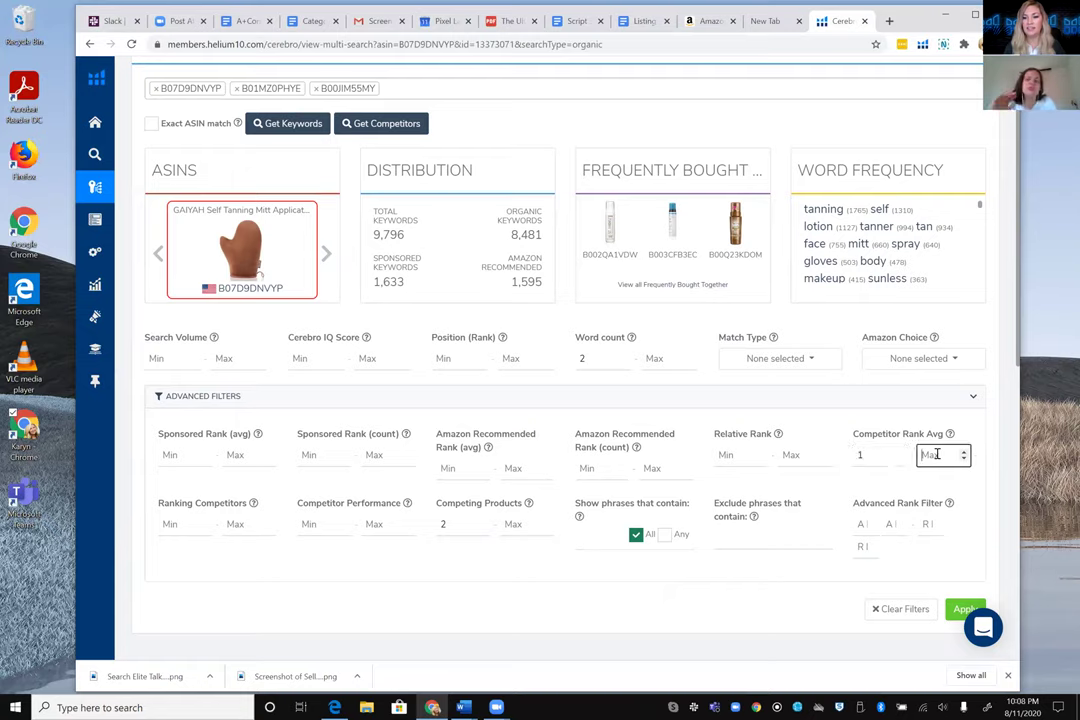
pyautogui.write('30')
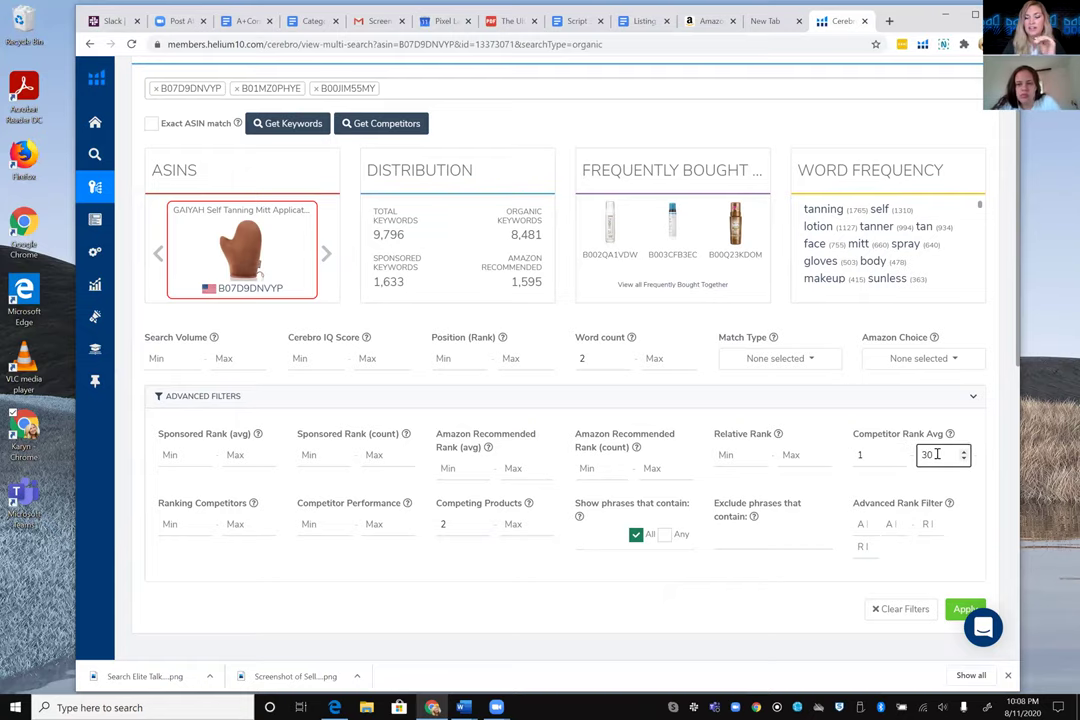
pyautogui.scroll(-1, 927, 433)
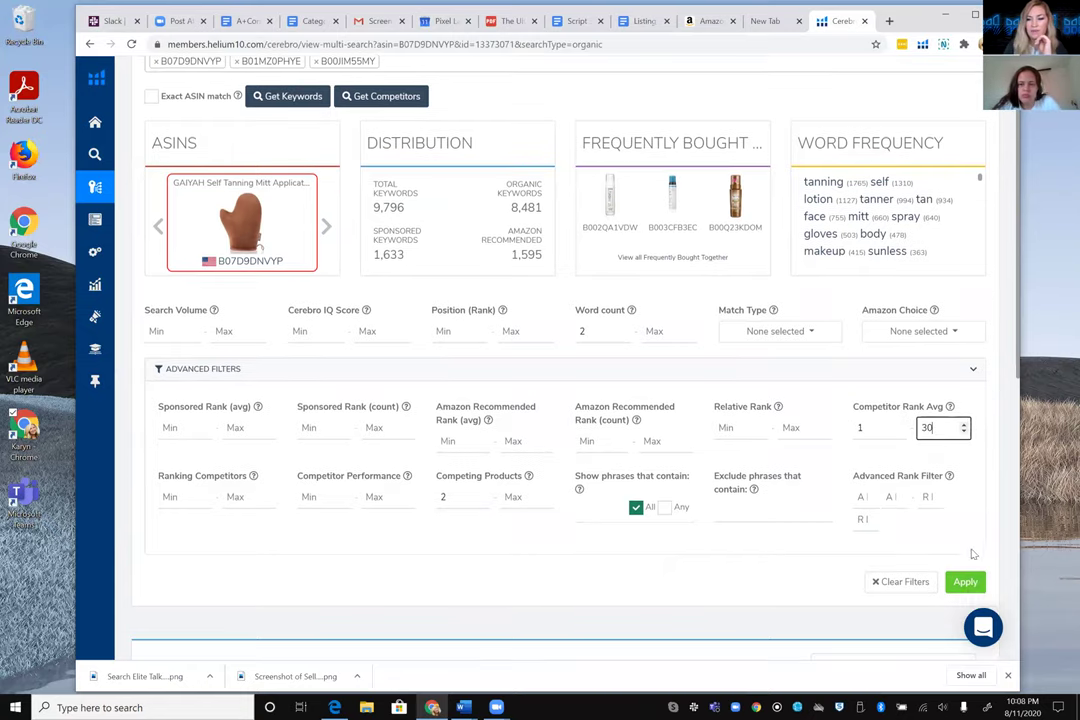
pyautogui.click(963, 584)
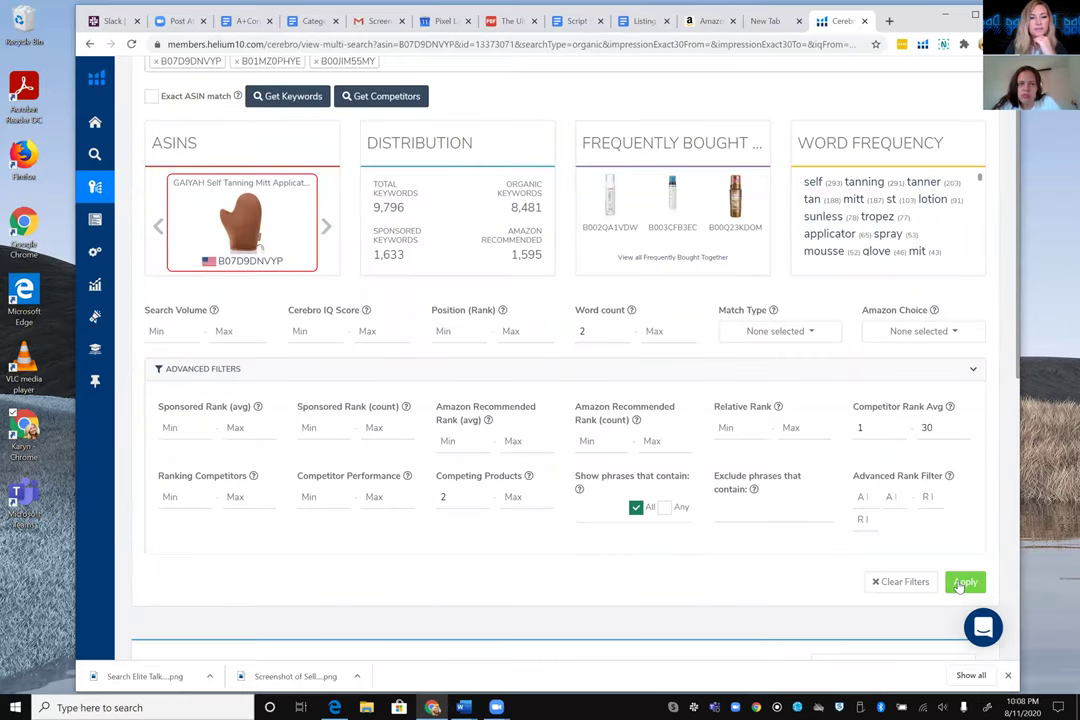
pyautogui.scroll(-2, 822, 415)
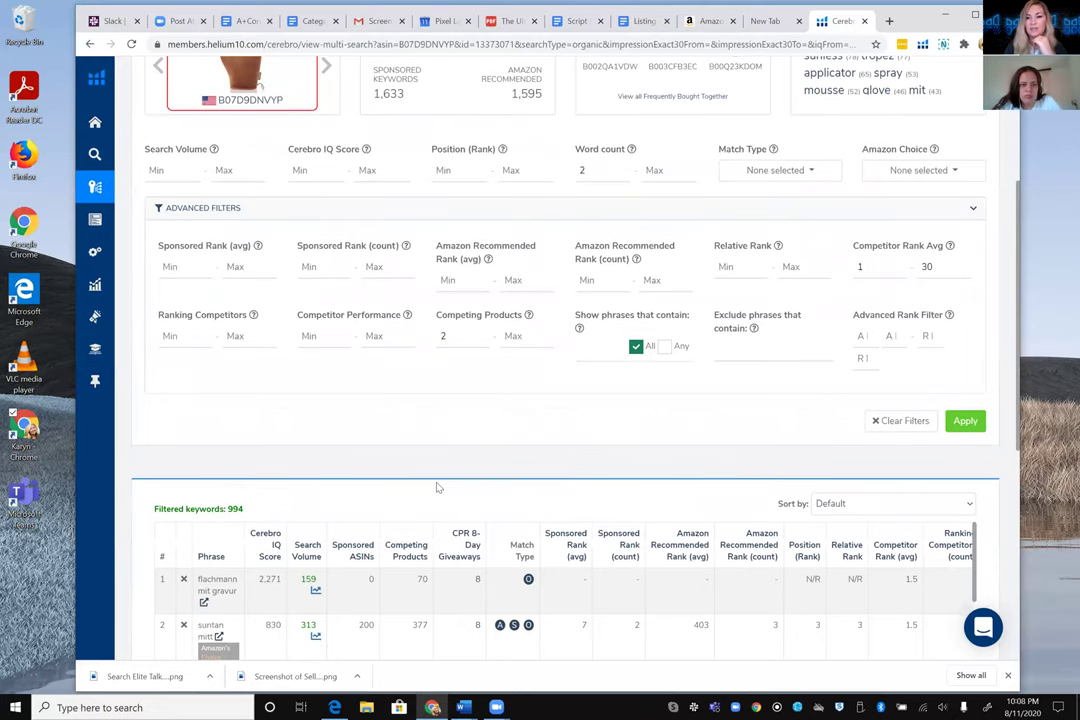
# - Set the maximum competitor rank average to 18 and reapply the filters
pyautogui.scroll(2, 430, 480)
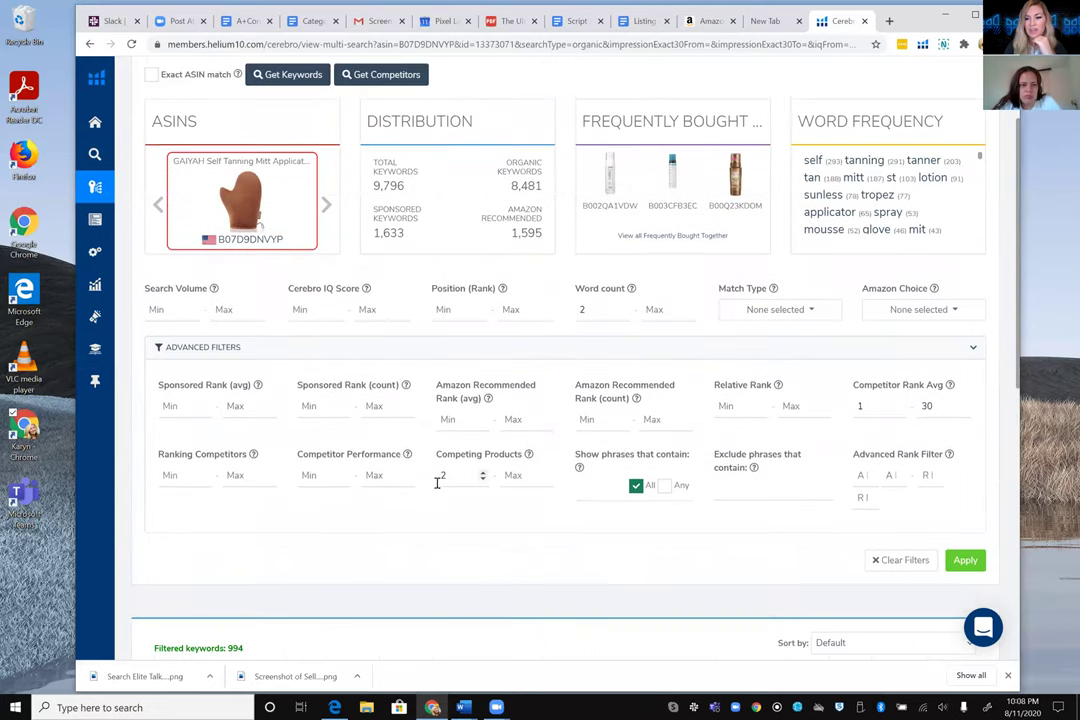
pyautogui.click(929, 406)
pyautogui.press('BackSpace')
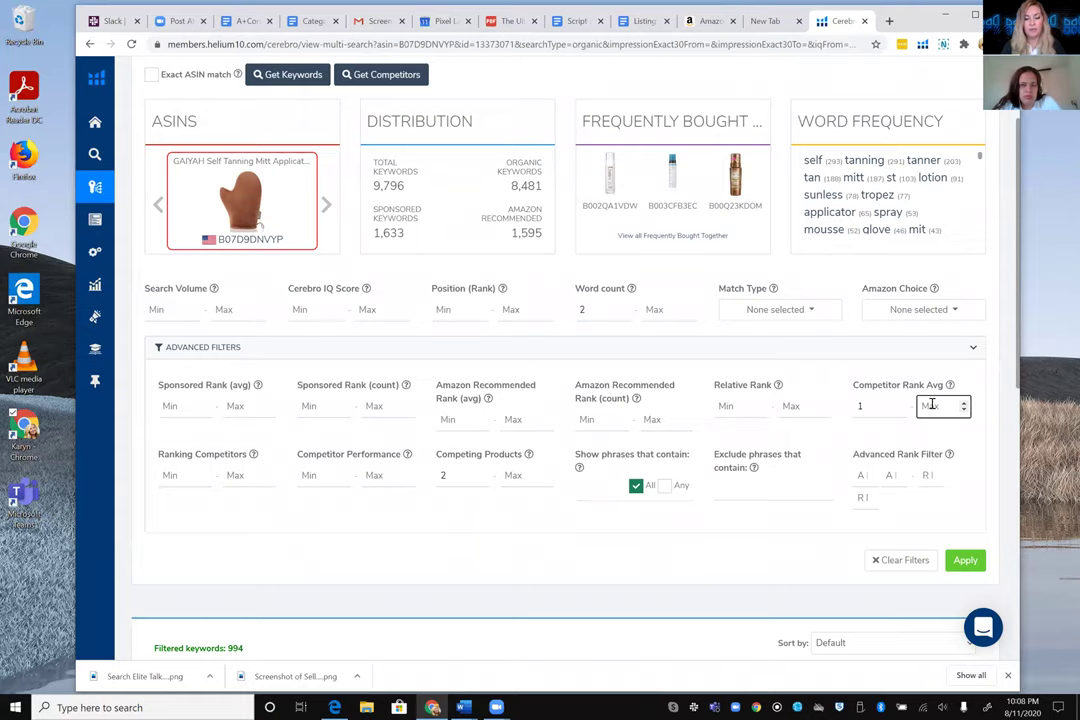
pyautogui.write('18')
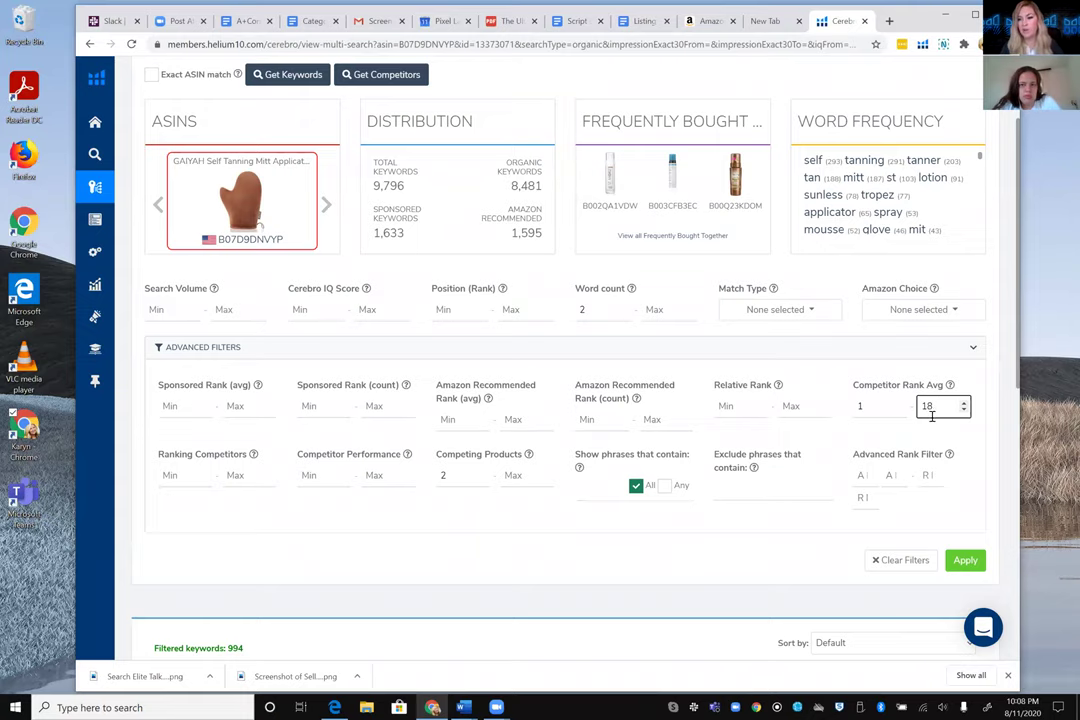
pyautogui.click(965, 563)
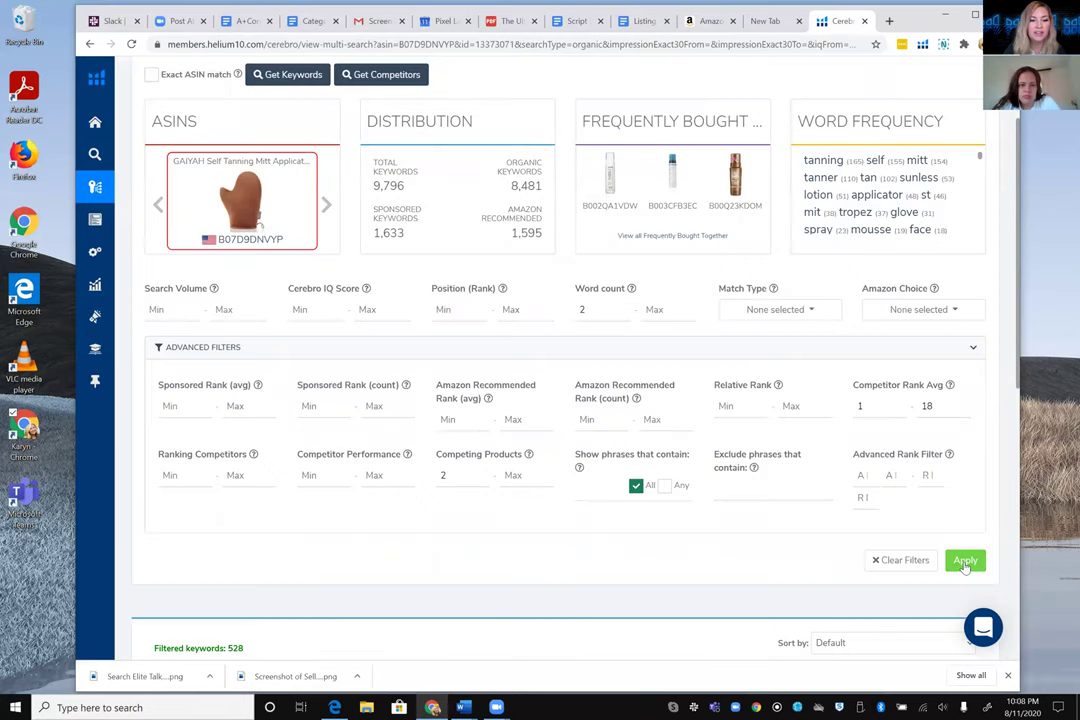
pyautogui.scroll(-1, 900, 480)
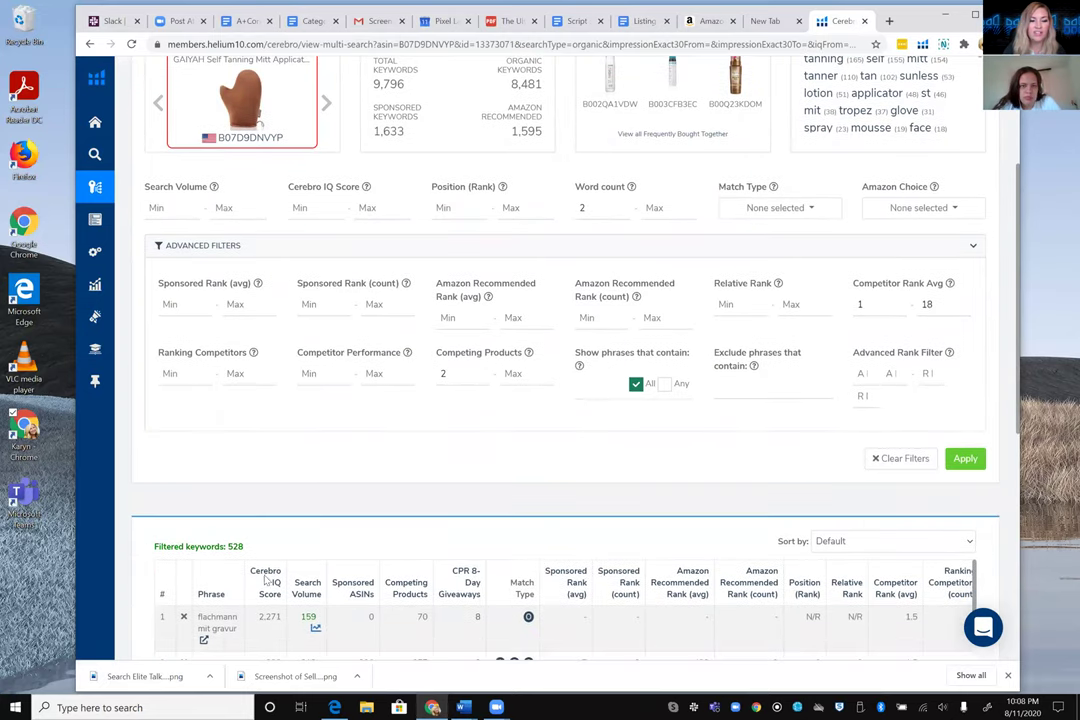
# - Set the minimum number of competing products to 3 and reapply the filters
pyautogui.scroll(1, 357, 559)
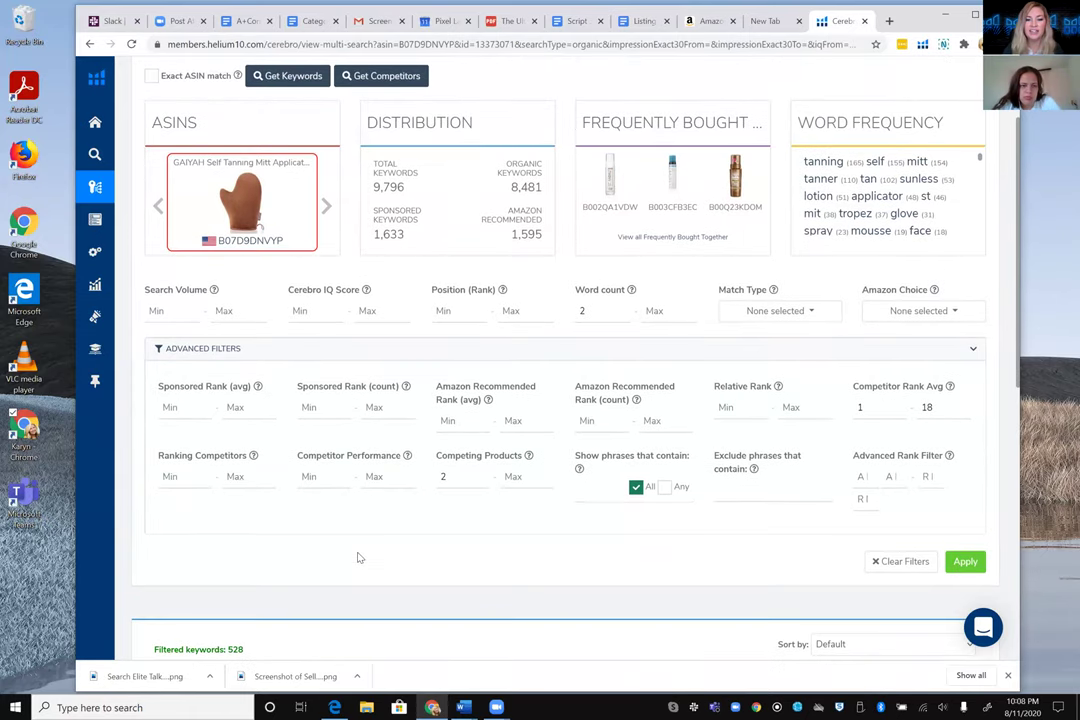
pyautogui.click(449, 476)
pyautogui.press('BackSpace')
pyautogui.write('3')
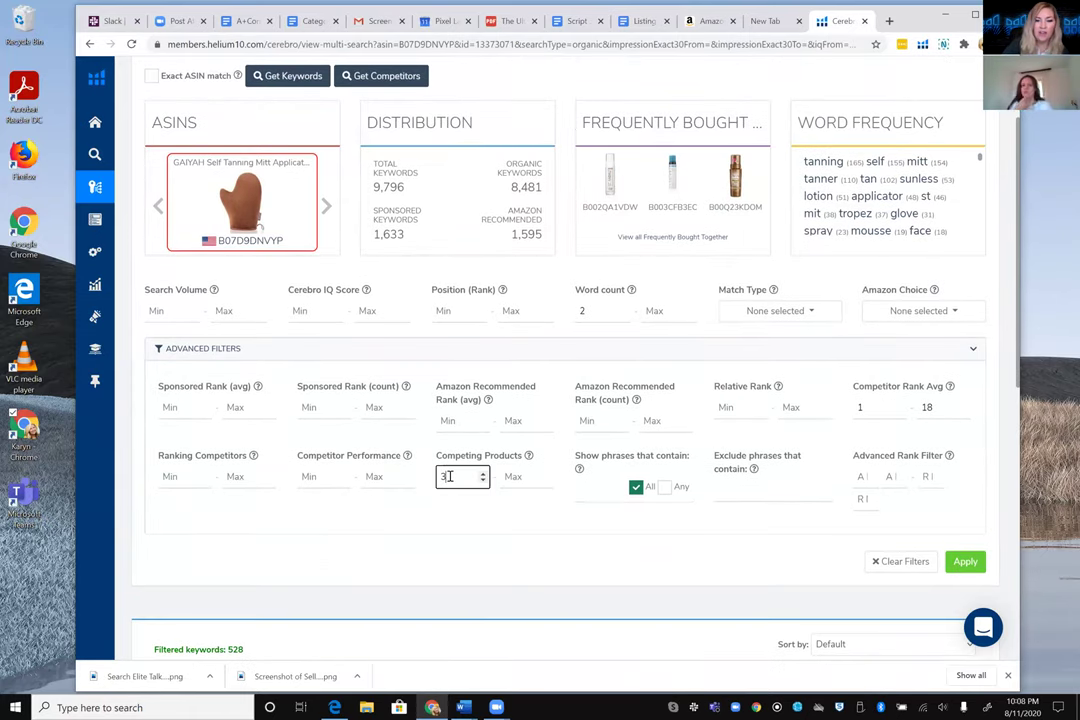
pyautogui.click(972, 562)
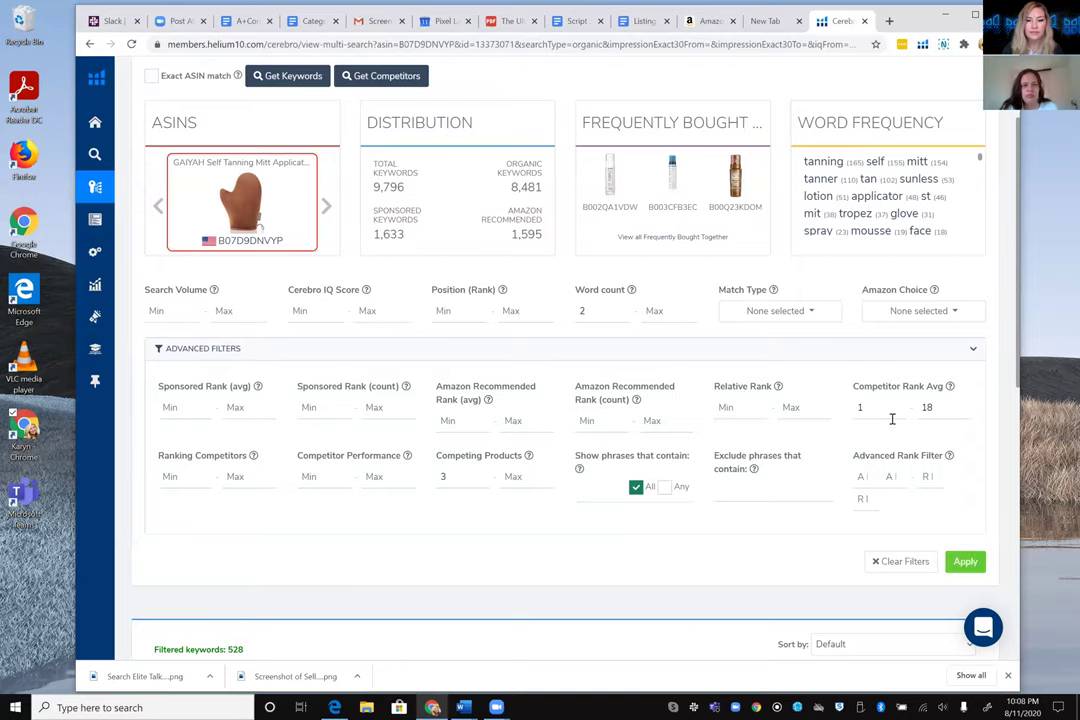
# - Set the maximum competitor rank average to 9 and reapply the filters
pyautogui.scroll(-1, 815, 442)
pyautogui.scroll(-1, 815, 442)
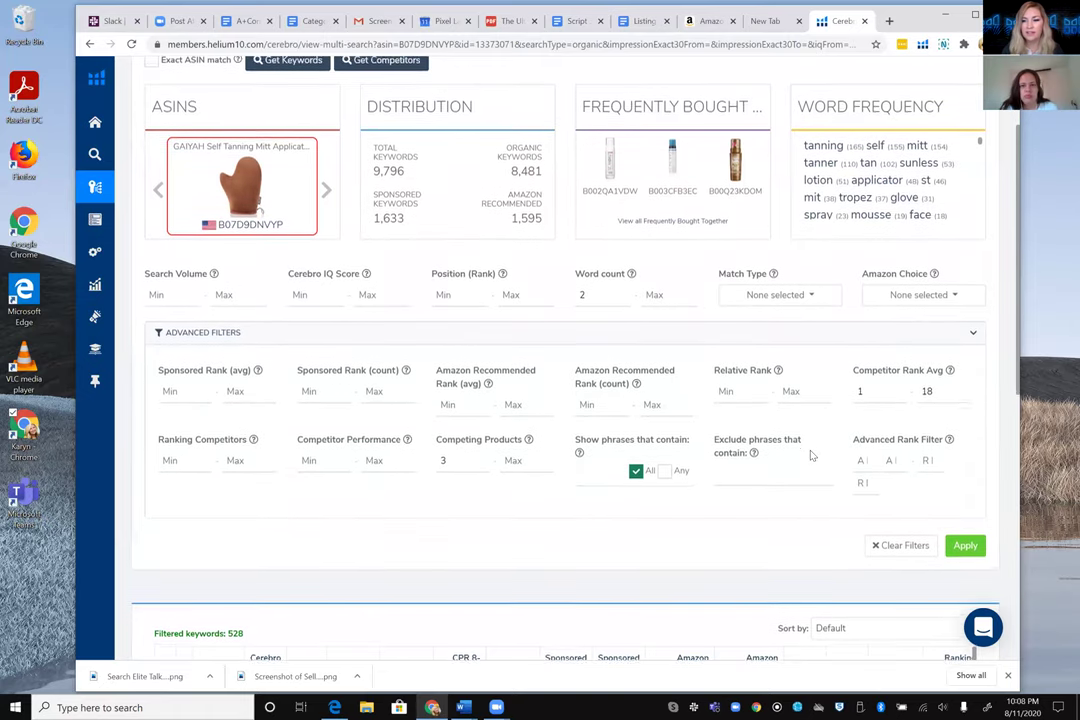
pyautogui.click(940, 389)
pyautogui.press('BackSpace')
pyautogui.press('BackSpace')
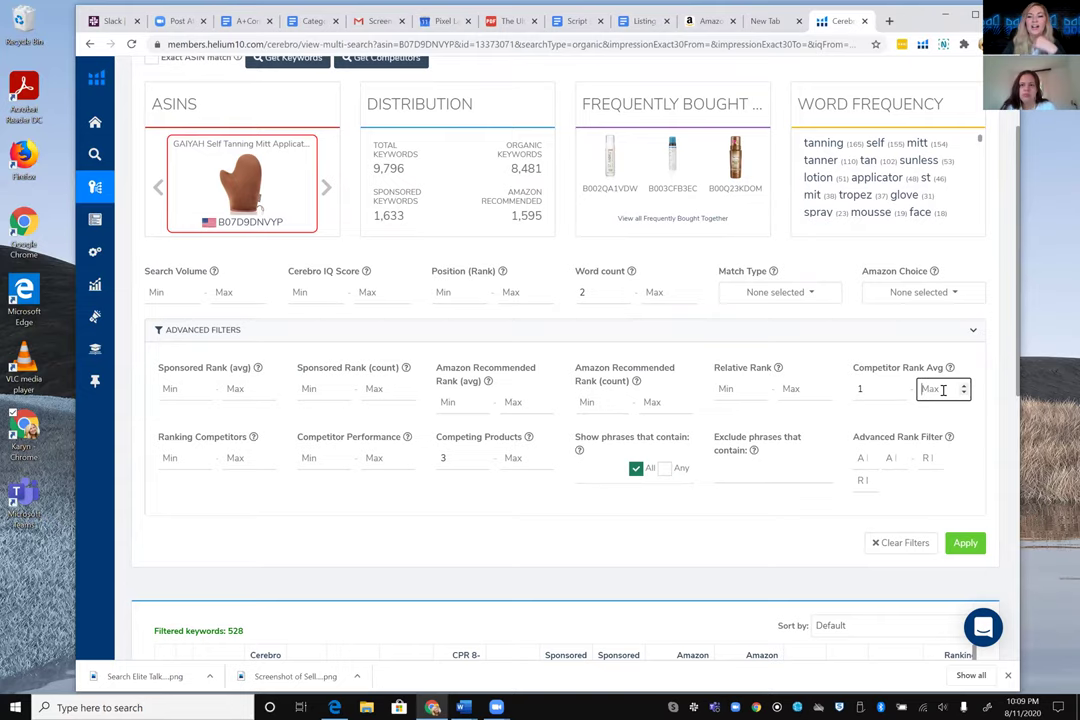
pyautogui.write('9')
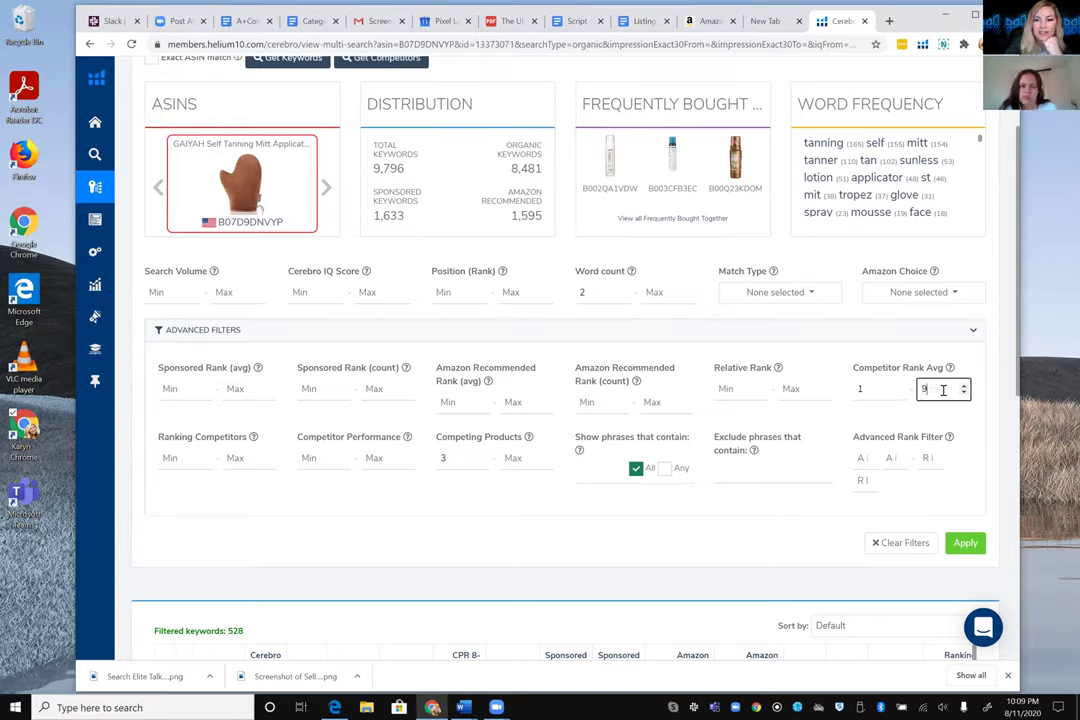
pyautogui.click(965, 545)
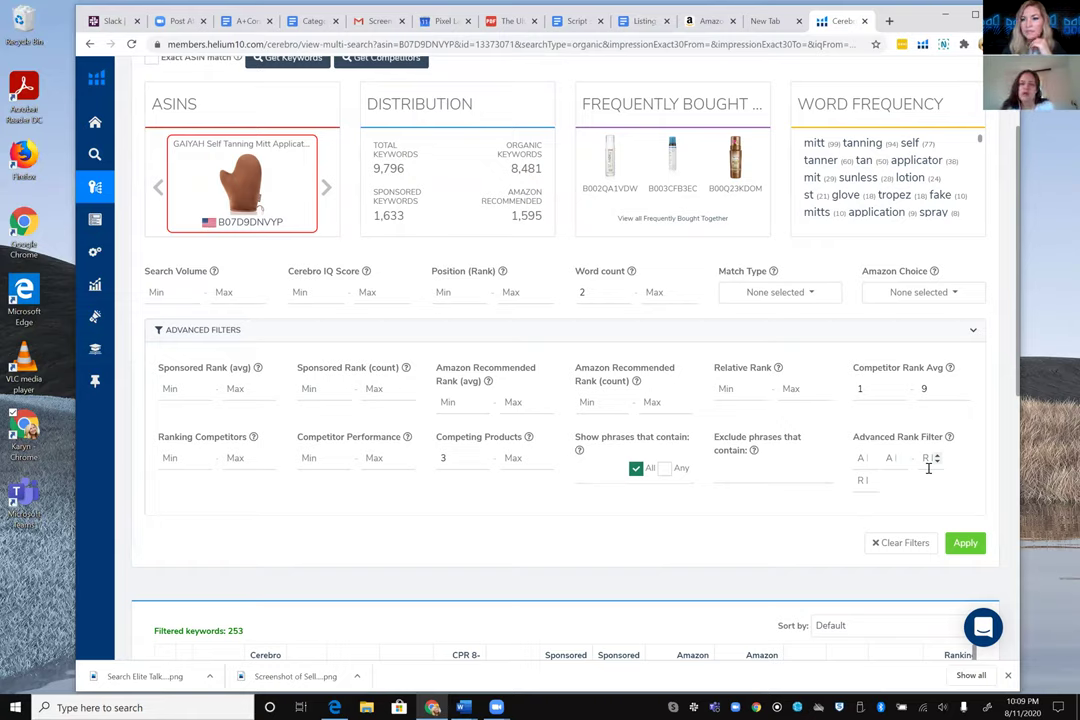
# - Restrict the match type to Organic, apply the filters and check the filtered keywords
pyautogui.click(813, 293)
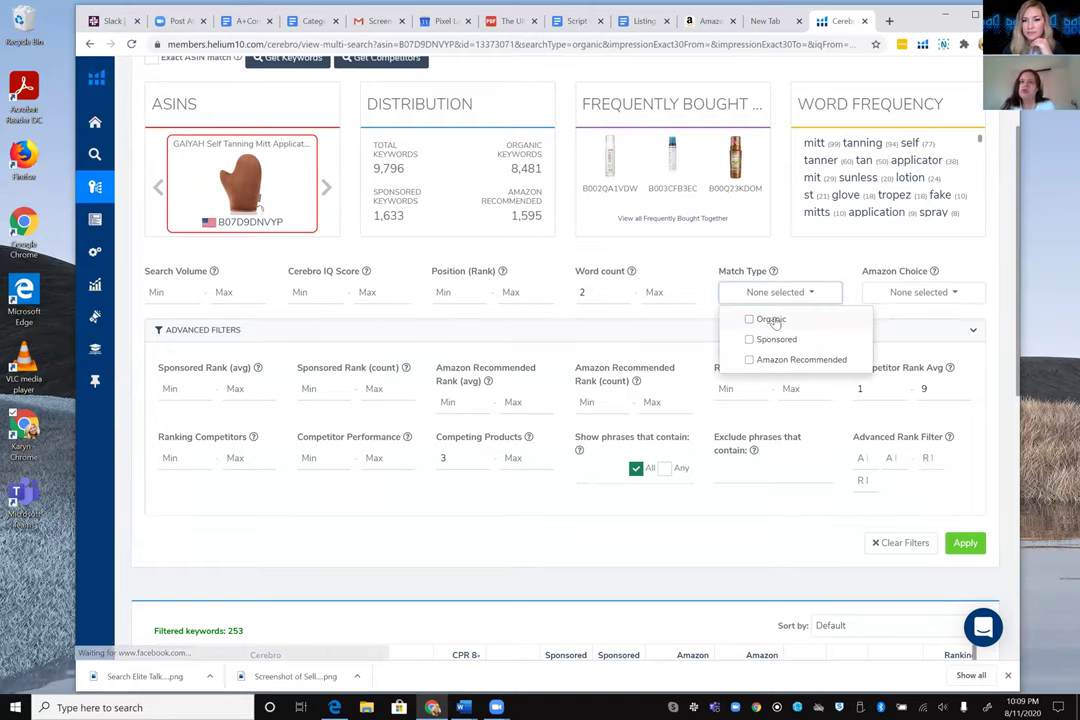
pyautogui.click(771, 319)
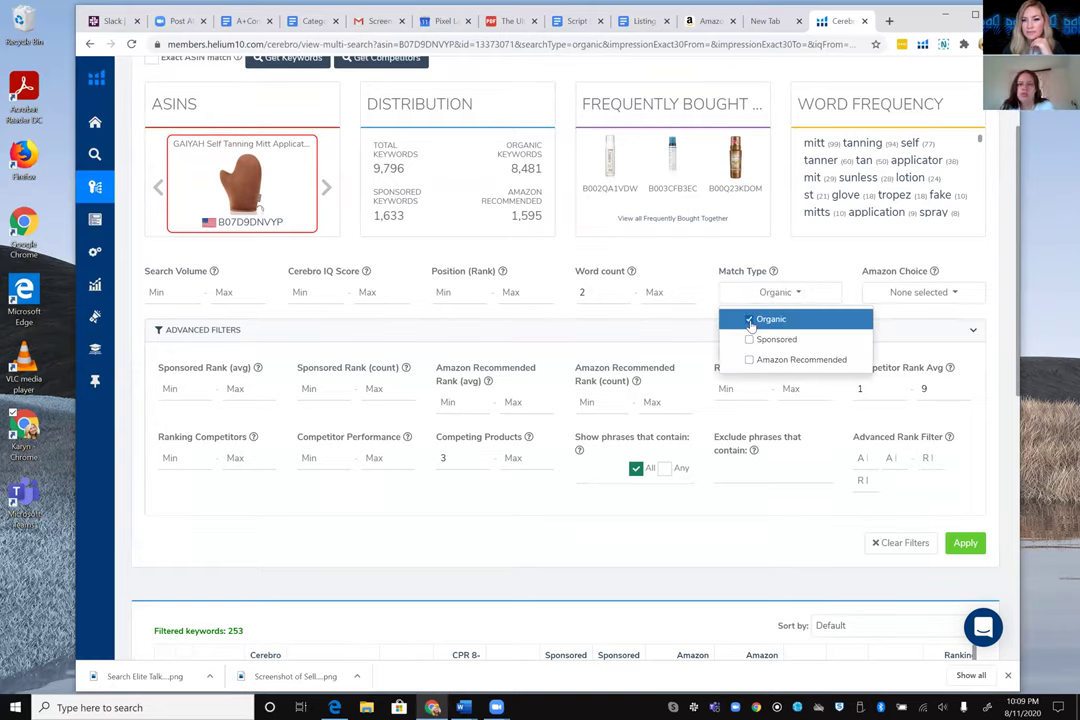
pyautogui.rightClick(962, 545)
pyautogui.click(962, 545)
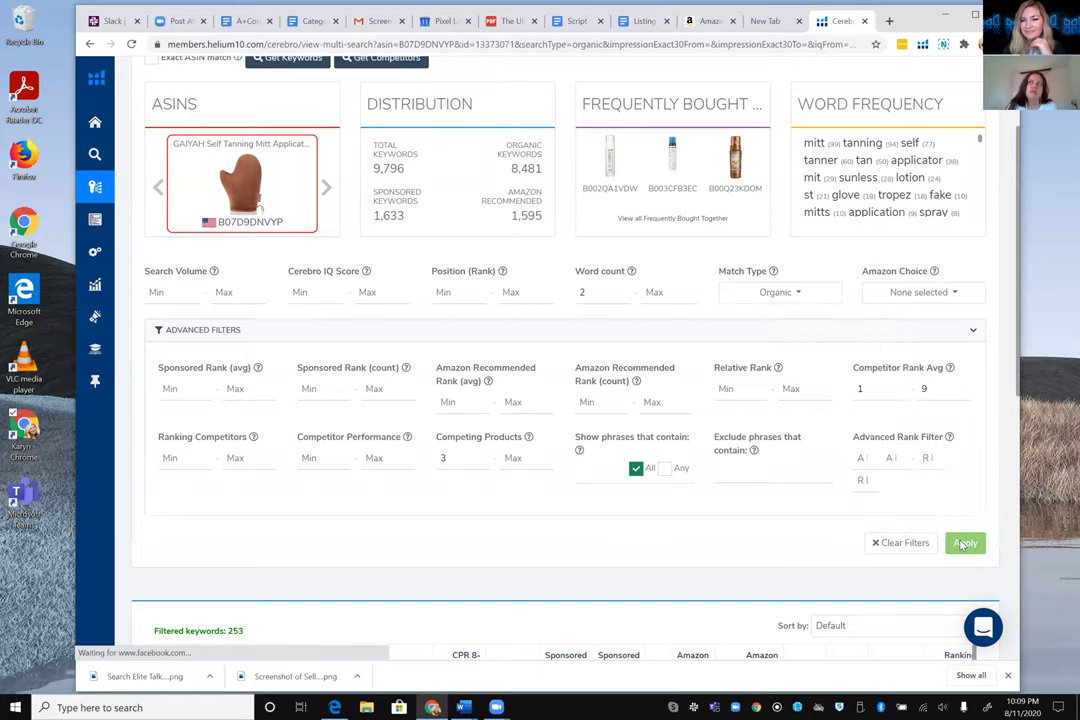
pyautogui.click(962, 545)
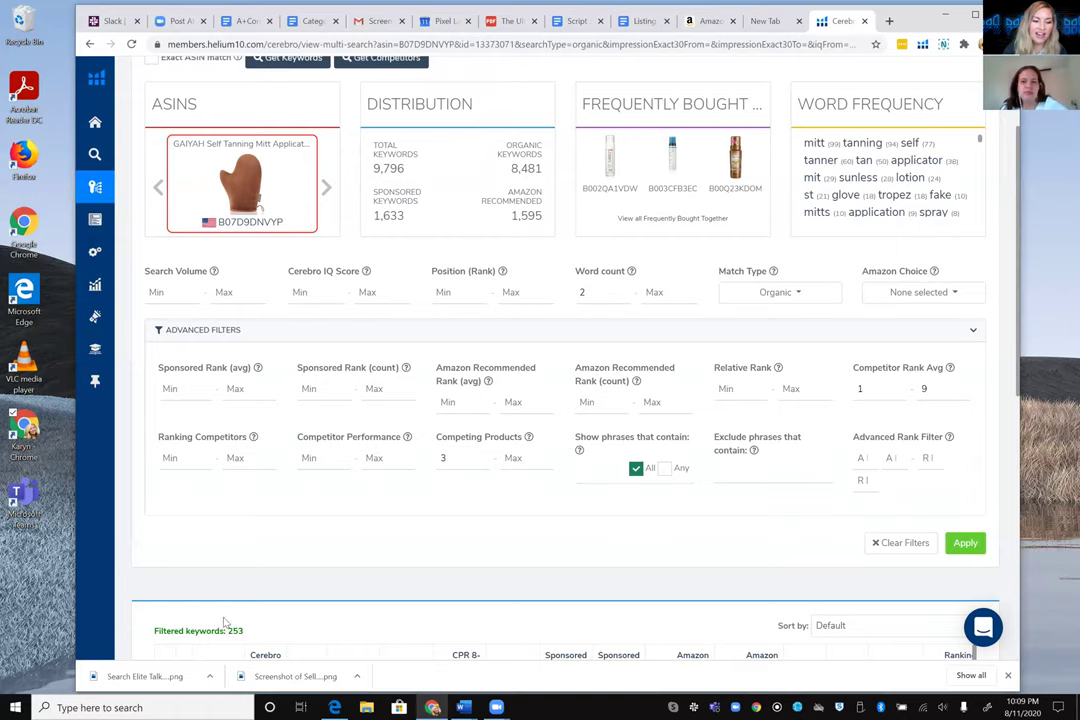
pyautogui.scroll(-1, 230, 625)
pyautogui.scroll(-1, 226, 621)
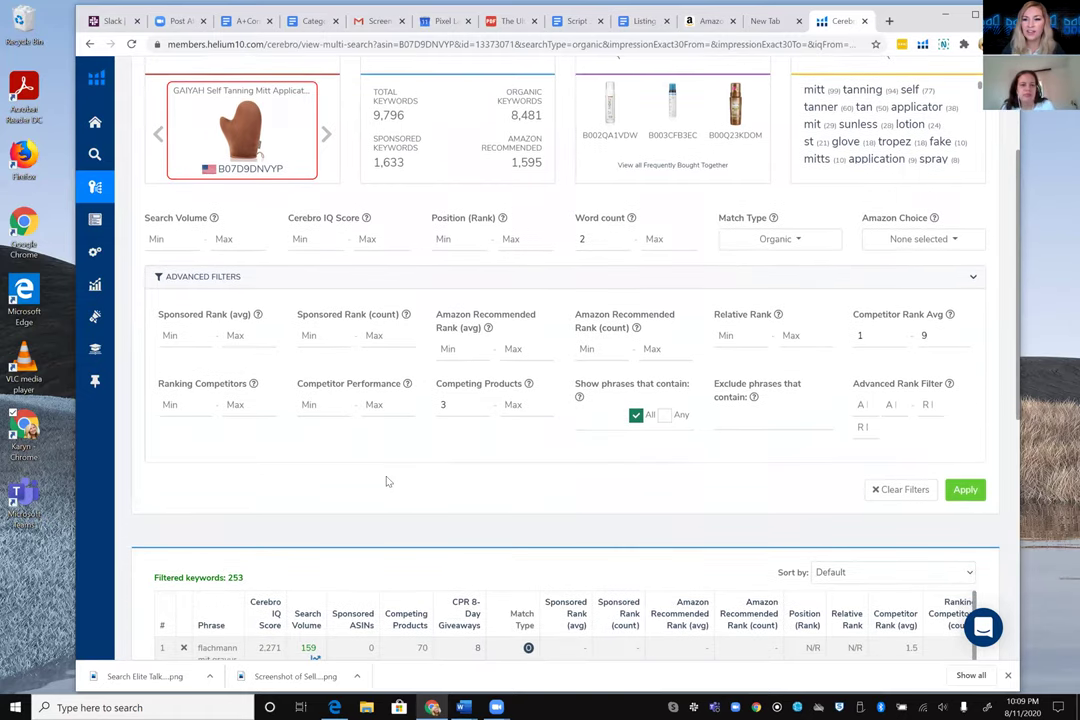
# - Set the maximum competitor rank average to 4 and reapply the filters
pyautogui.scroll(3, 328, 412)
pyautogui.rightClick(932, 420)
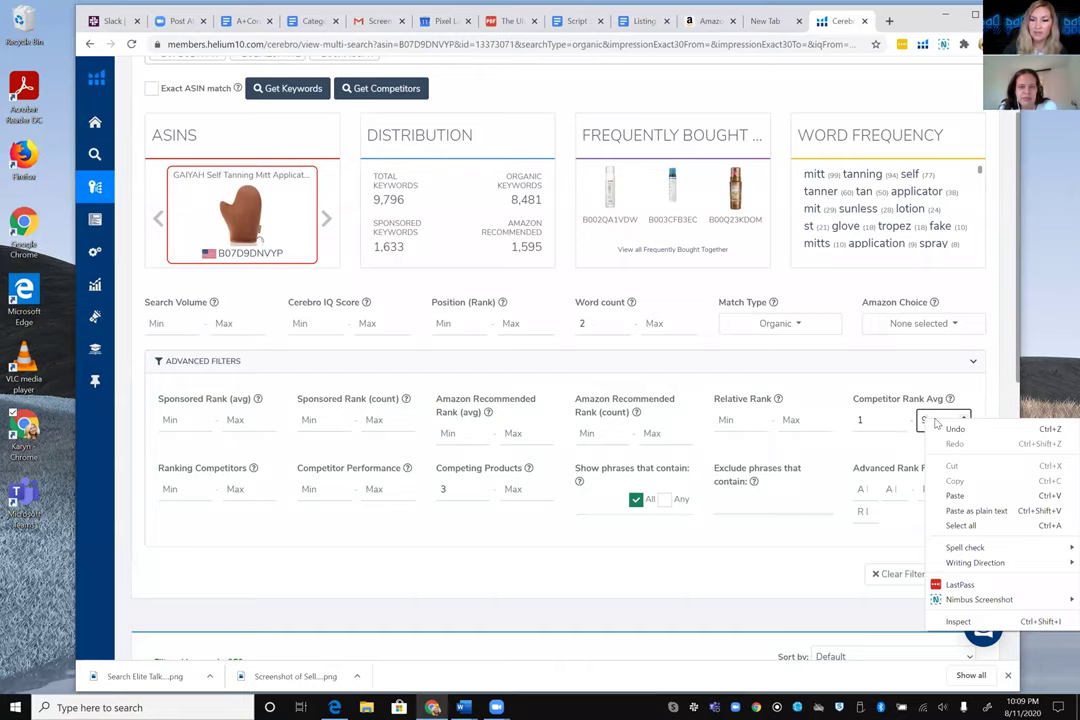
pyautogui.click(936, 424)
pyautogui.write('4')
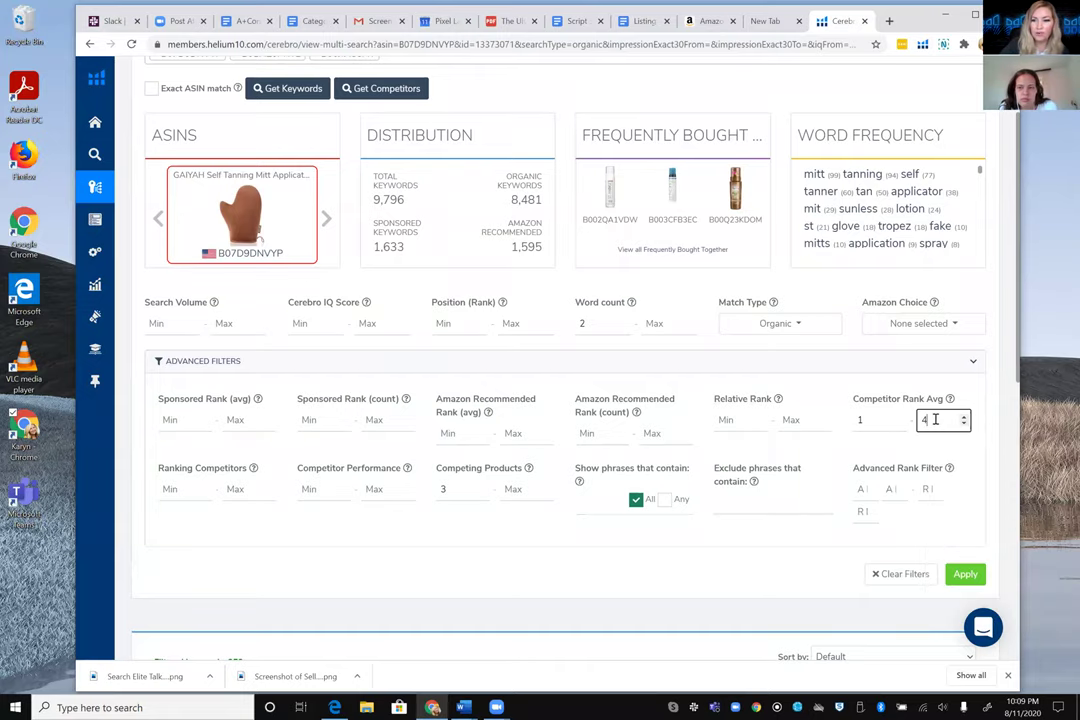
pyautogui.click(965, 574)
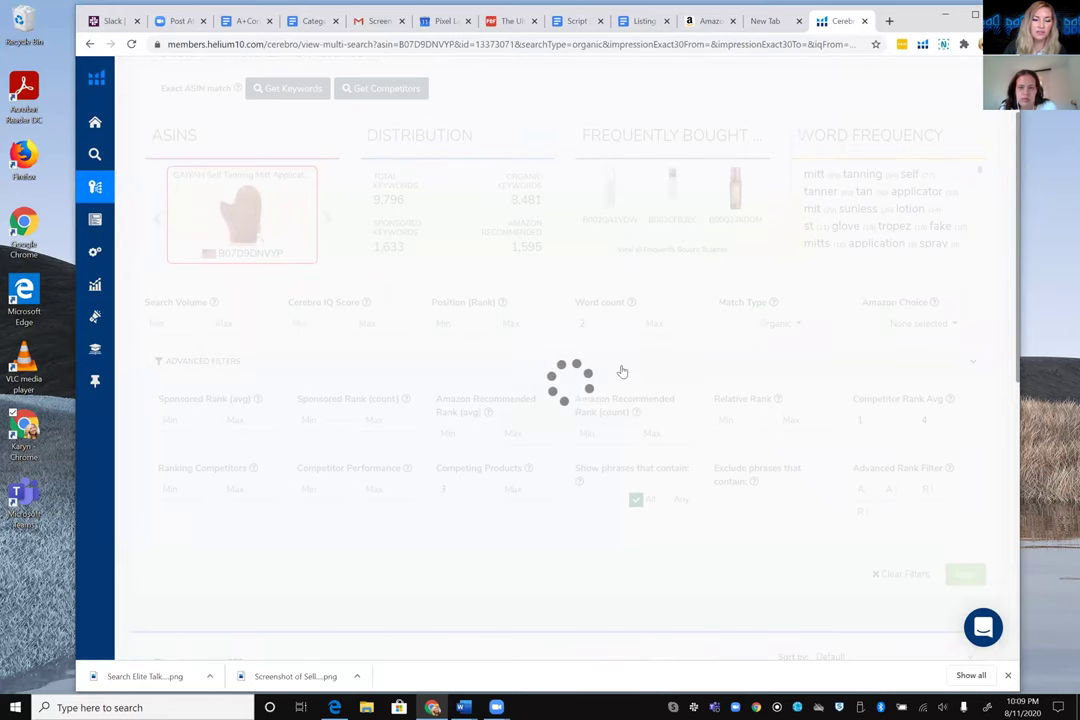
# - Remove the irrelevant phrase "flachmann mit gravur" from the results and sort the keywords by search volume from high to low
pyautogui.scroll(-2, 622, 371)
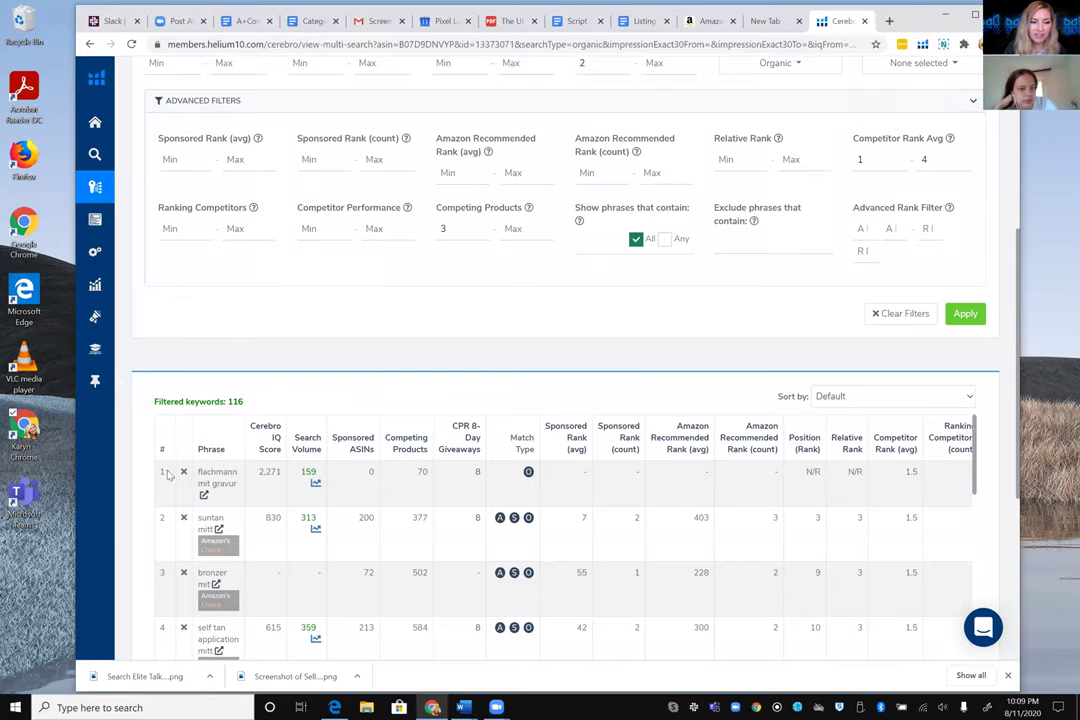
pyautogui.click(183, 471)
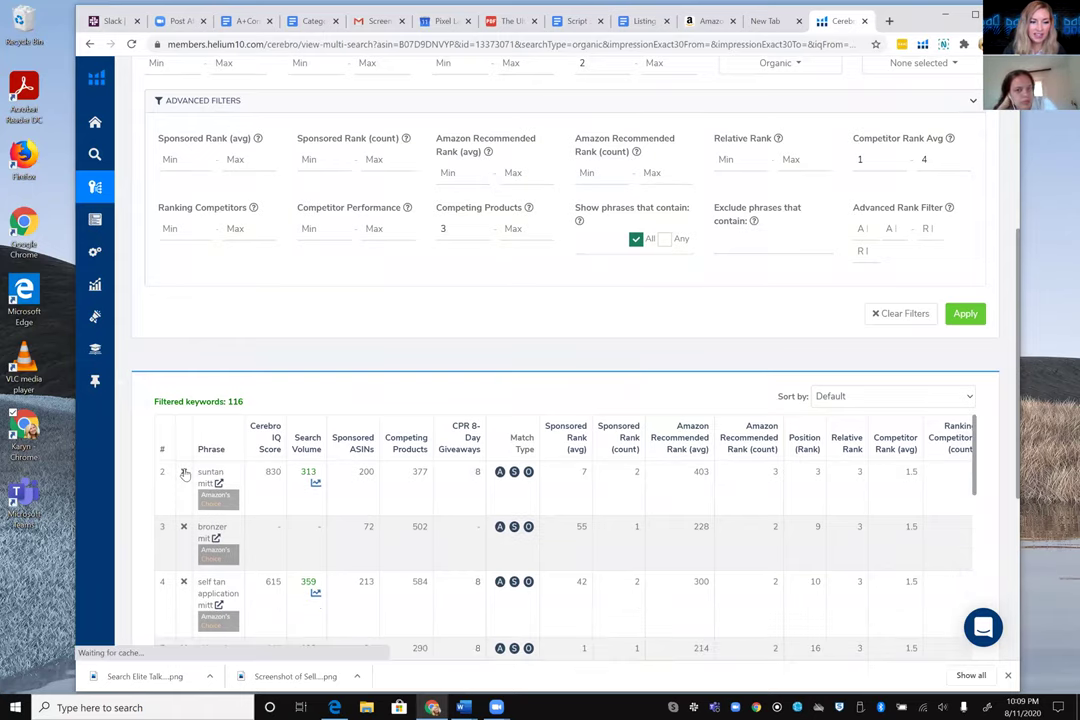
pyautogui.click(310, 442)
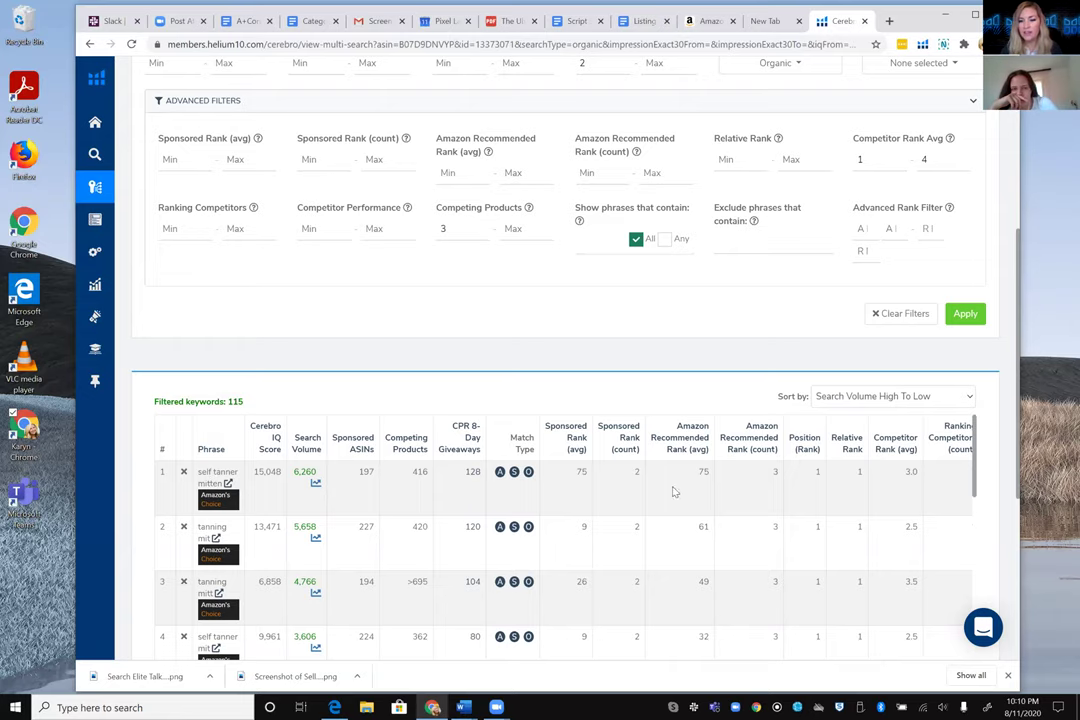
pyautogui.hscroll(2, 785, 463)
pyautogui.hscroll(1, 785, 463)
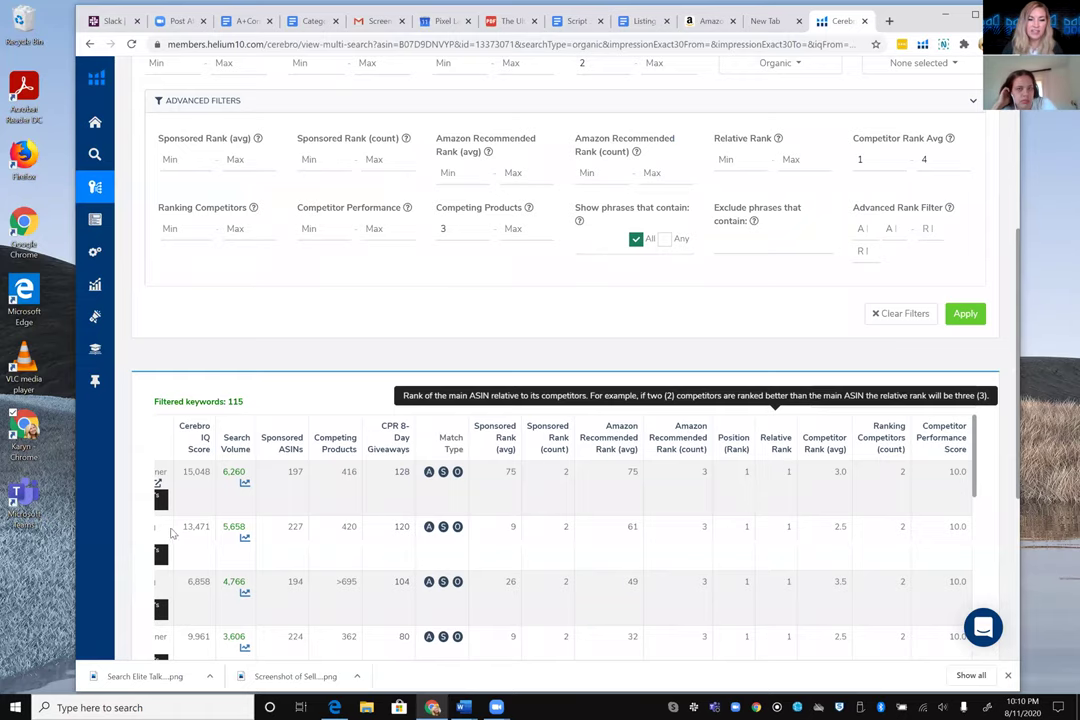
# - Review the sorted keyword results and copy the filtered keywords to the clipboard
pyautogui.scroll(-1, 785, 463)
pyautogui.hscroll(-3, 185, 524)
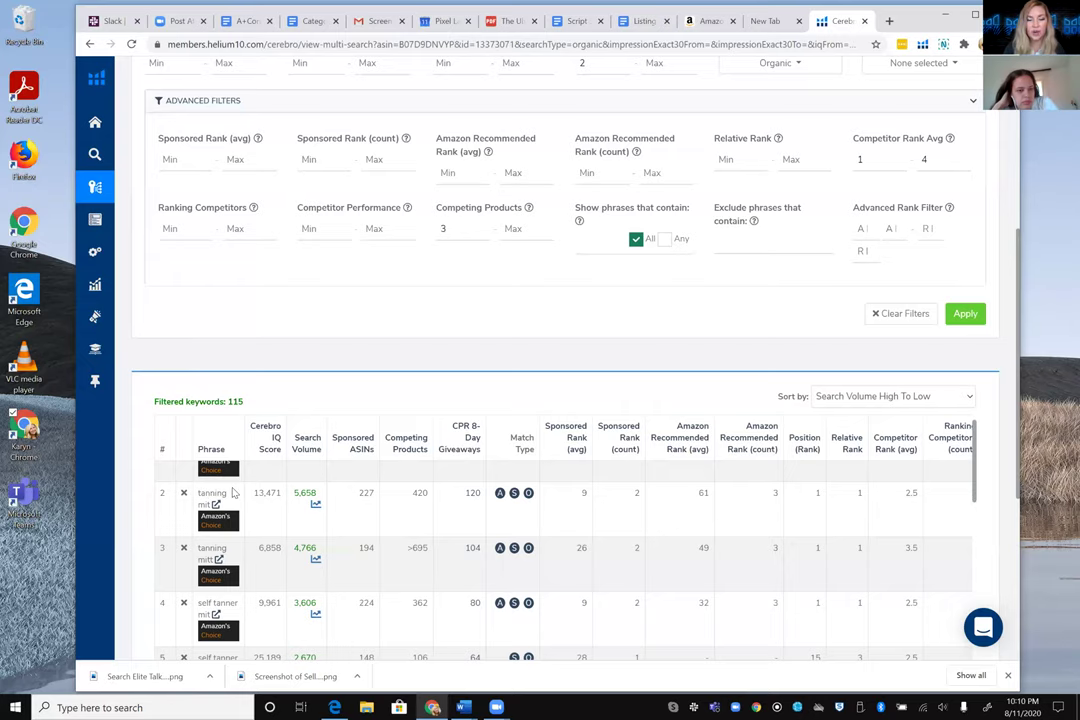
pyautogui.scroll(1, 362, 505)
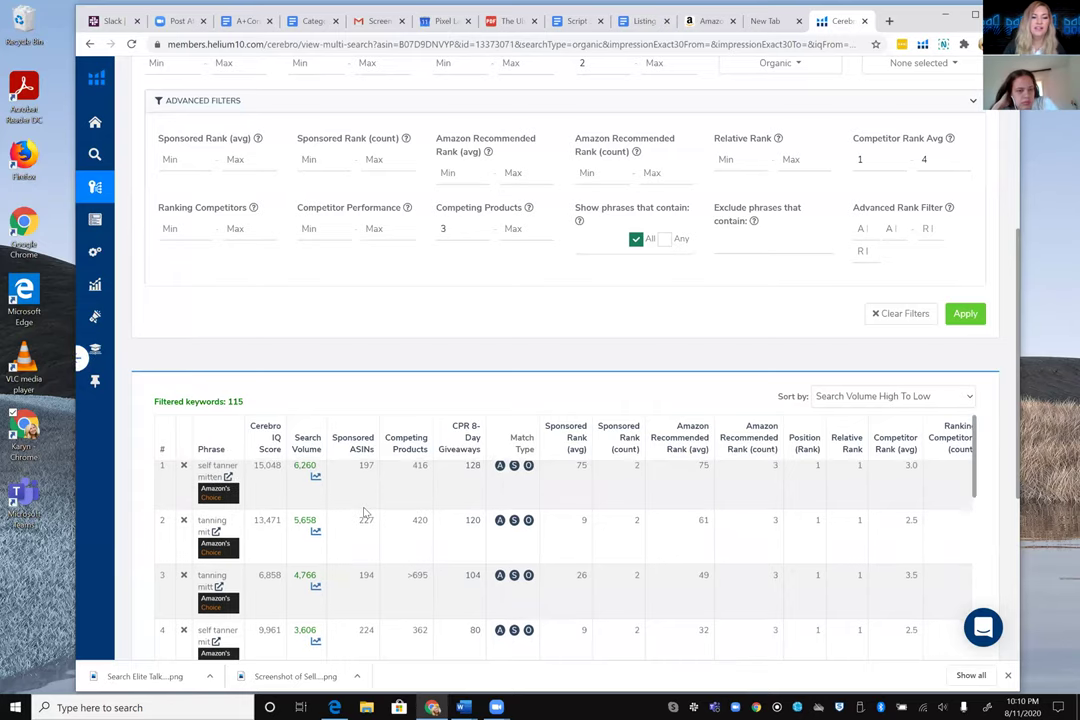
pyautogui.scroll(1, 365, 512)
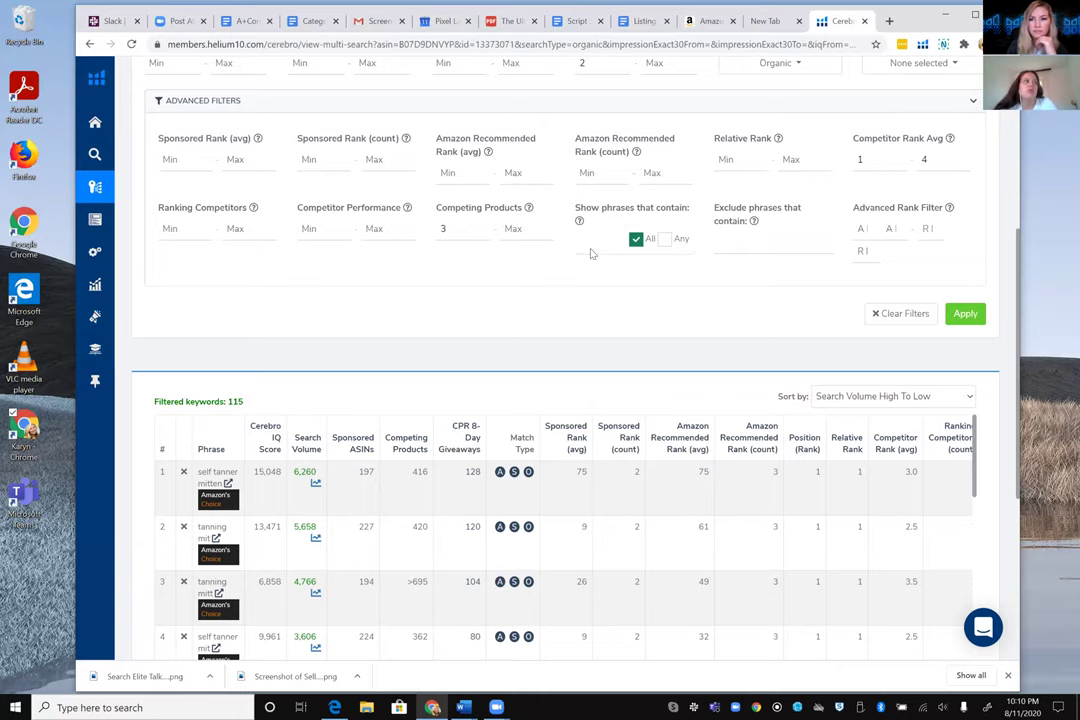
pyautogui.scroll(2, 773, 245)
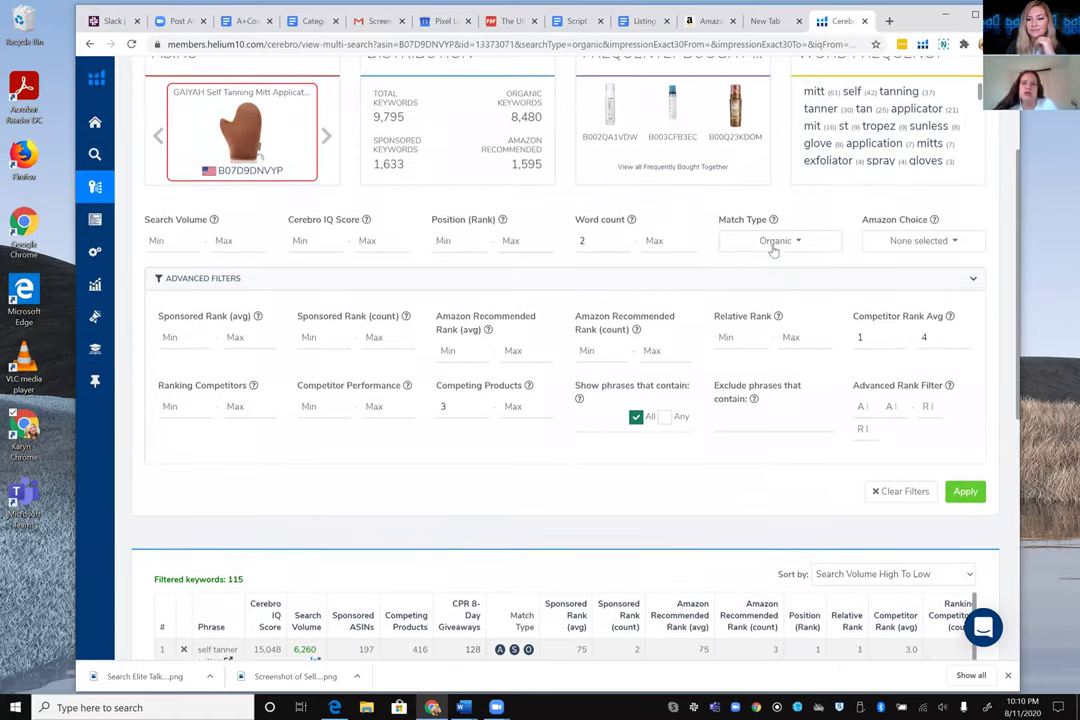
pyautogui.scroll(1, 771, 248)
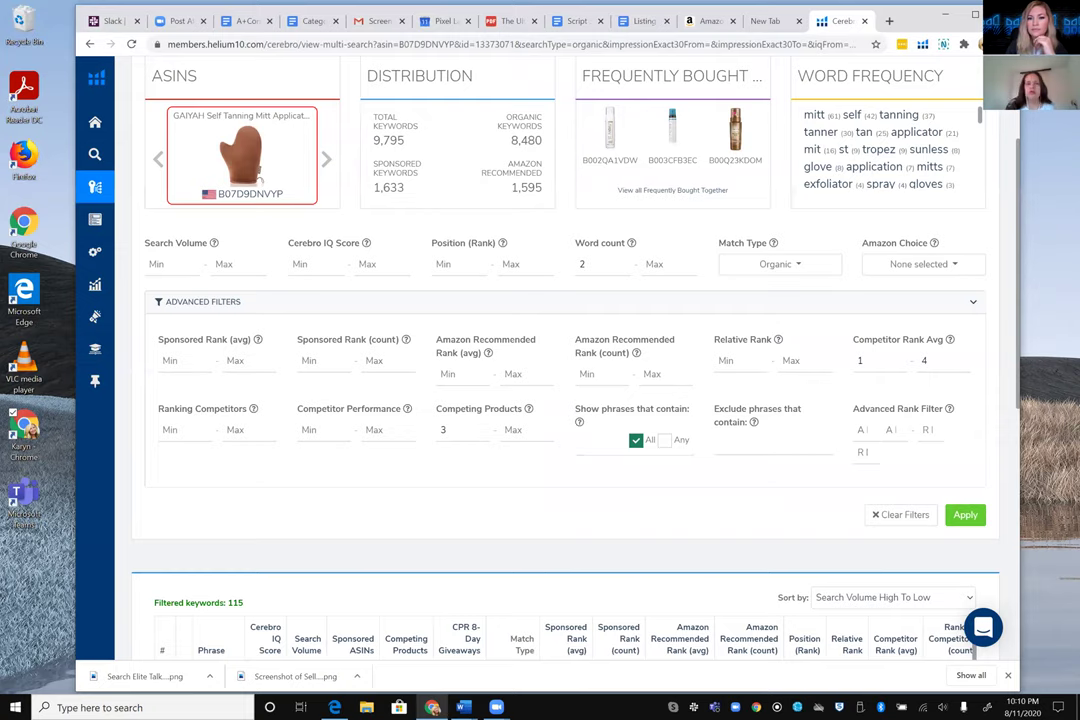
pyautogui.scroll(2, 907, 296)
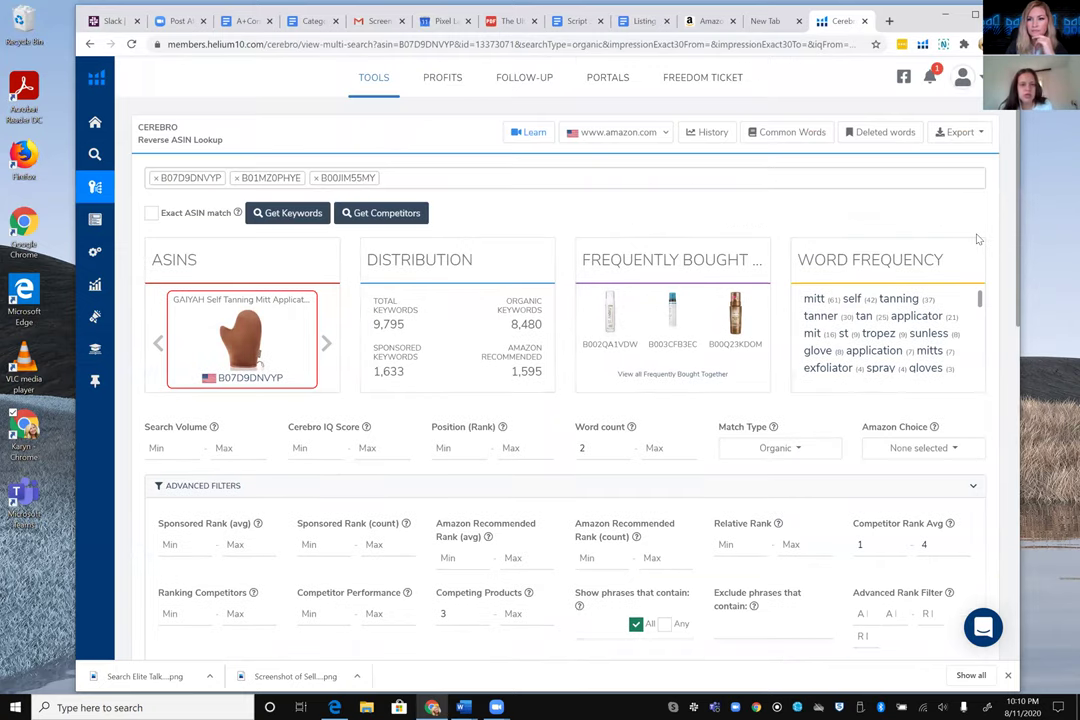
pyautogui.click(976, 132)
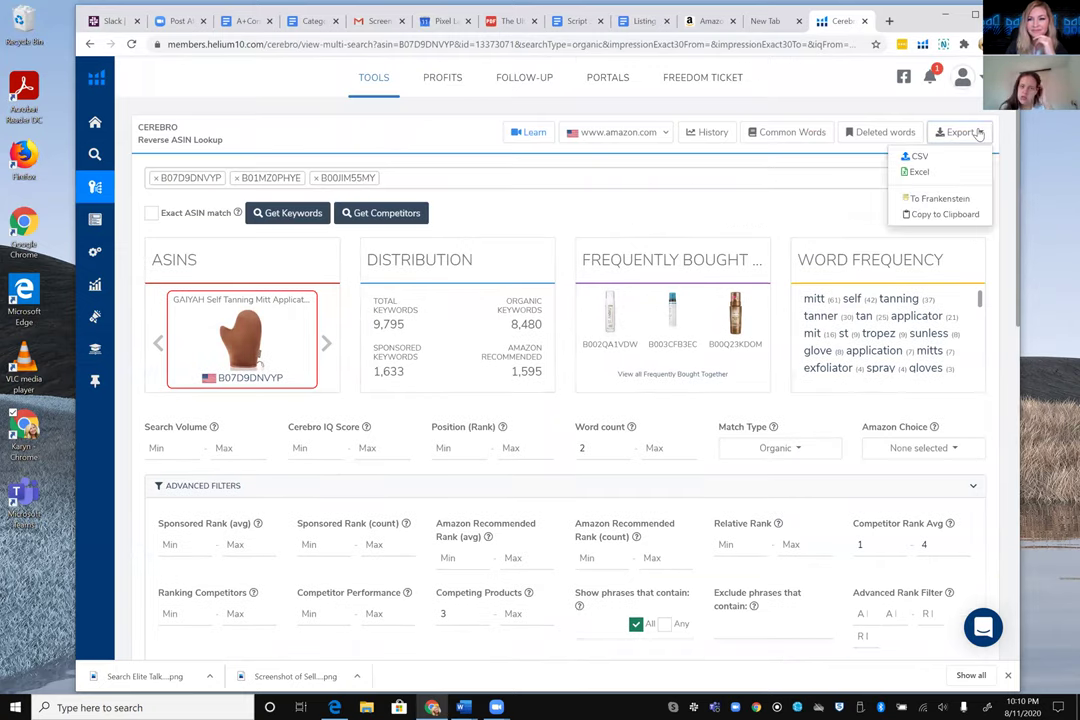
pyautogui.click(945, 214)
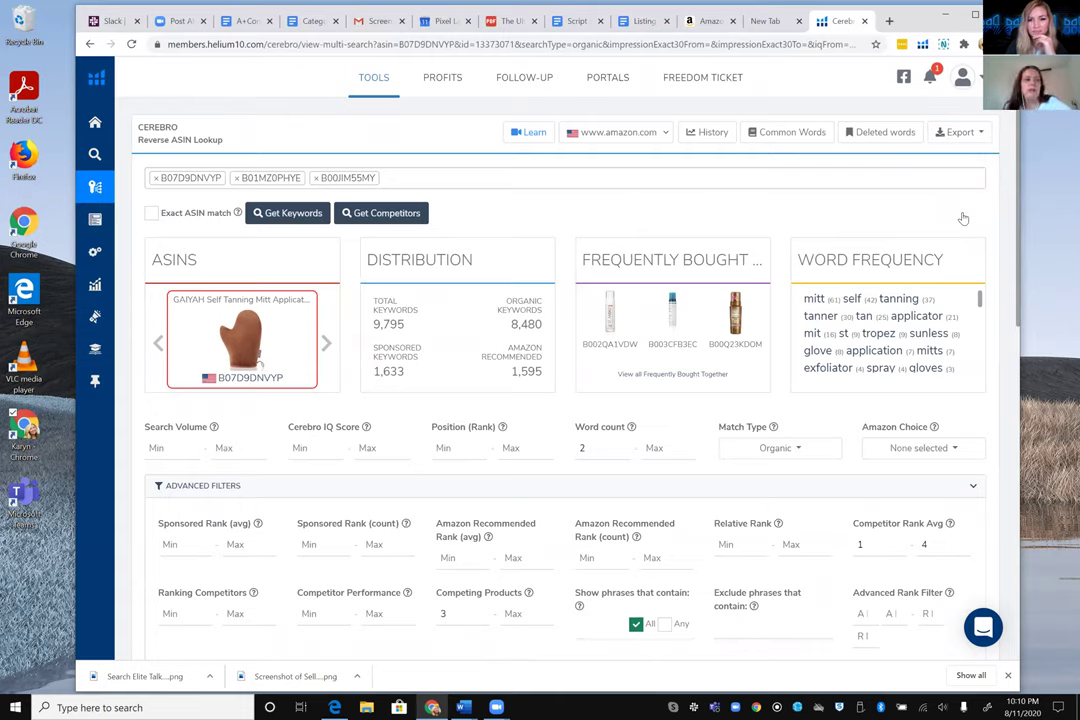
# - Send the filtered keywords to Frankenstein and set its output to one word/phrase per line
pyautogui.click(982, 133)
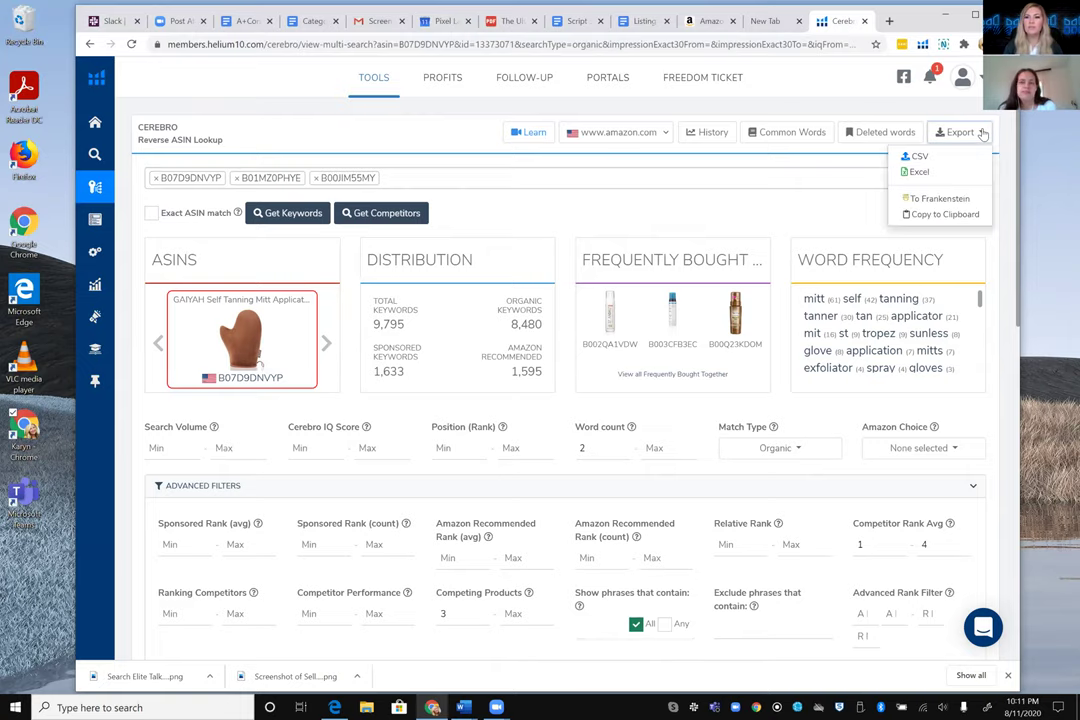
pyautogui.click(948, 199)
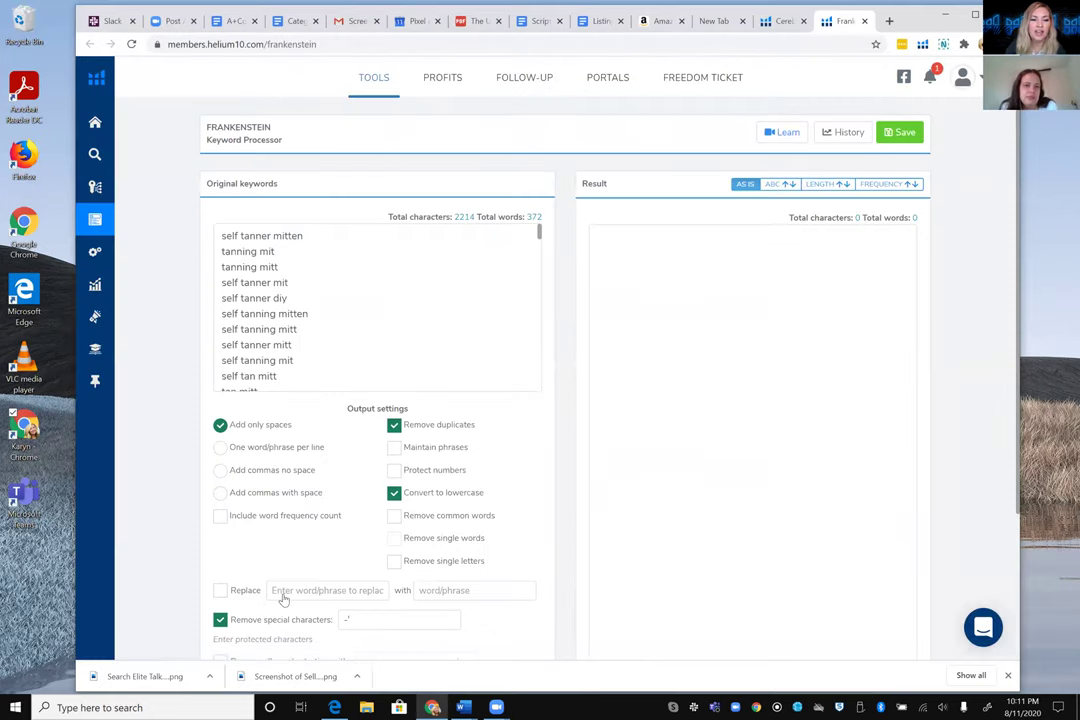
pyautogui.click(221, 448)
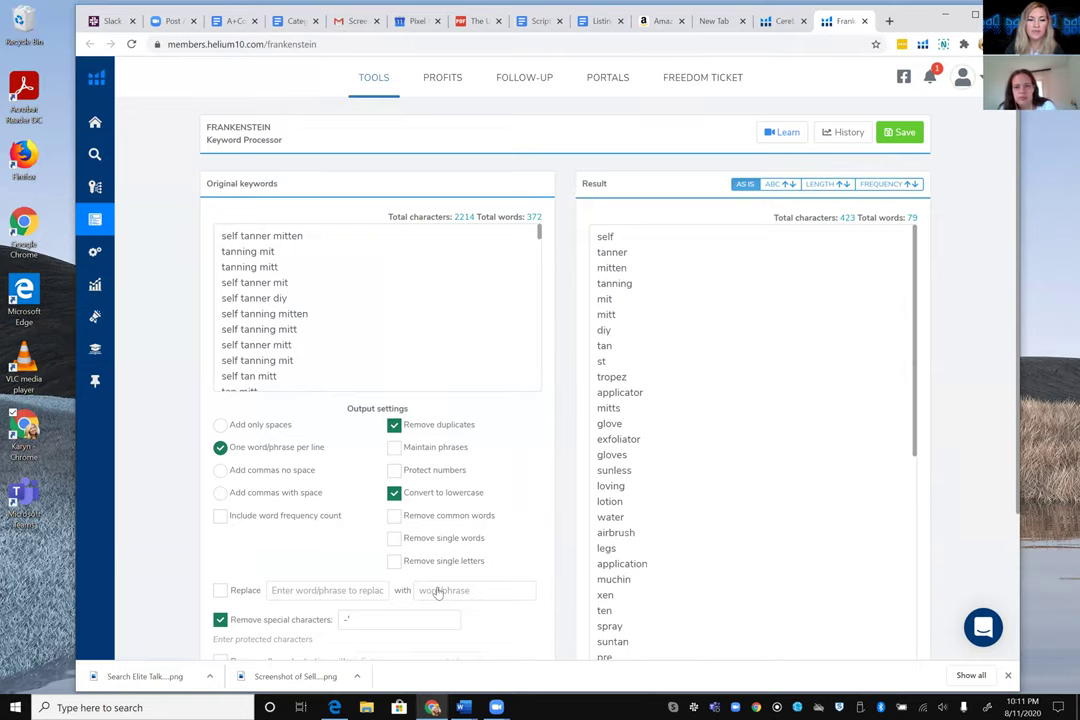
# - Add the removal of common words, single words and single letters to the keyword processing settings
pyautogui.scroll(-1, 453, 501)
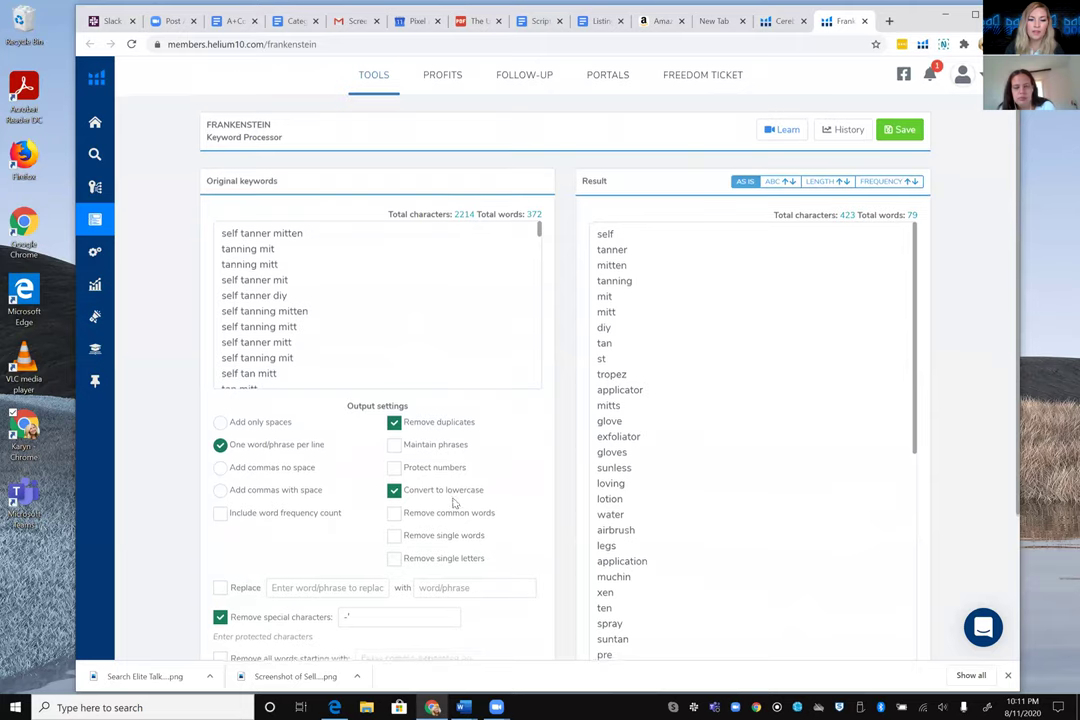
pyautogui.click(394, 509)
pyautogui.scroll(-1, 477, 500)
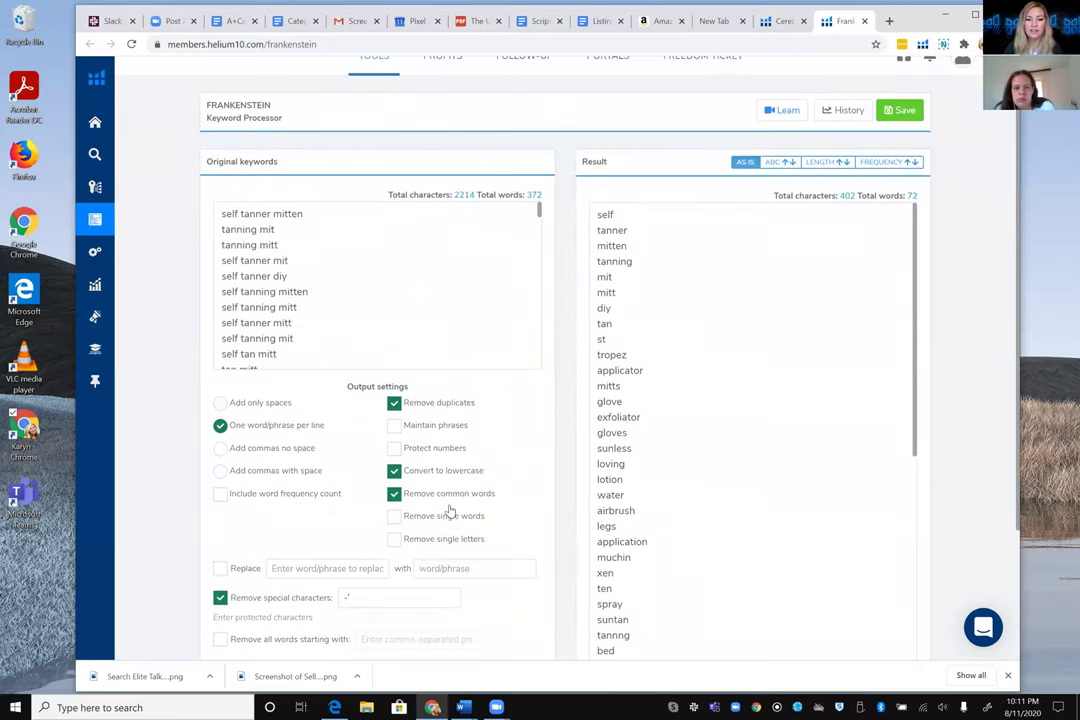
pyautogui.click(394, 516)
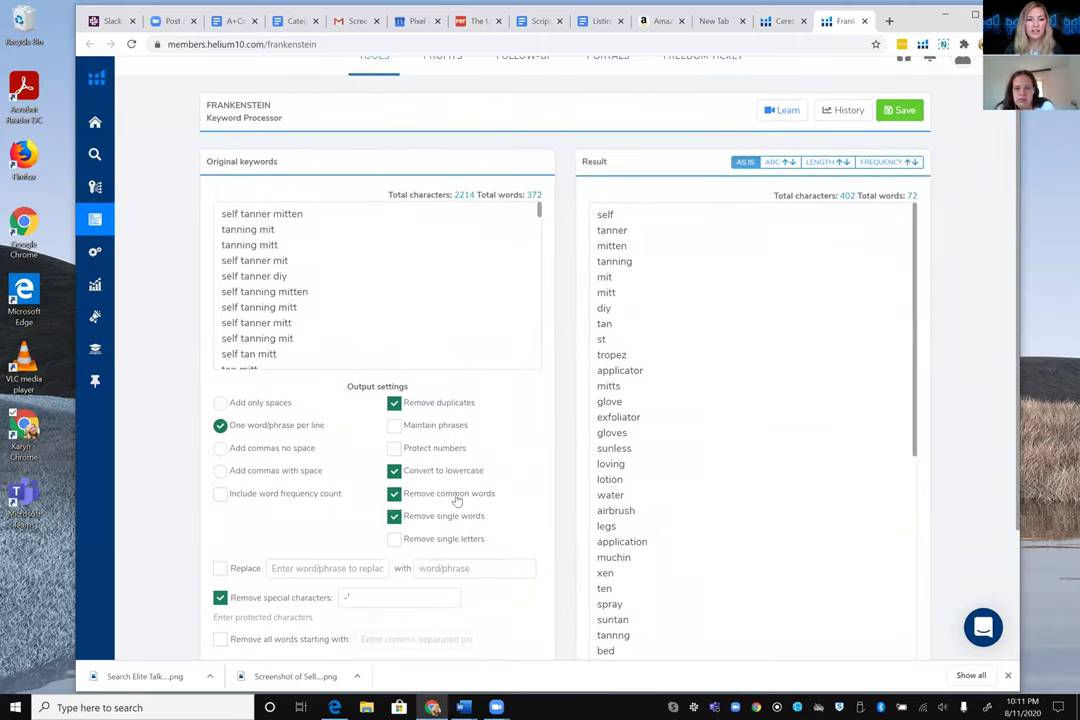
pyautogui.scroll(-1, 400, 500)
pyautogui.click(396, 524)
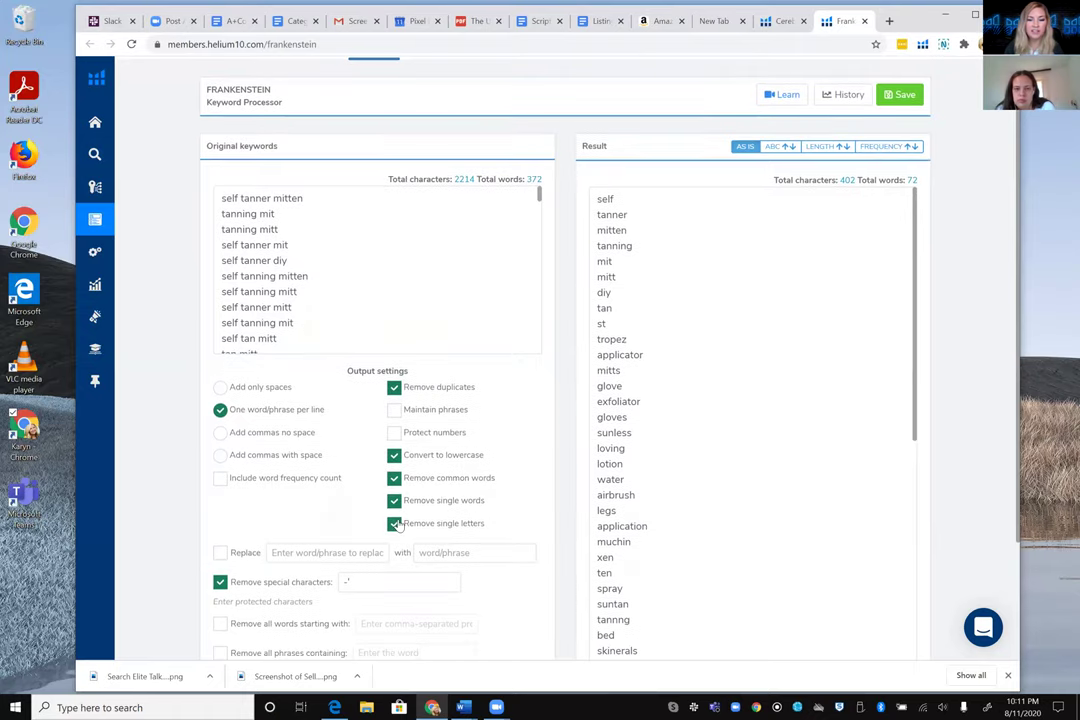
pyautogui.scroll(-1, 438, 455)
pyautogui.scroll(2, 438, 458)
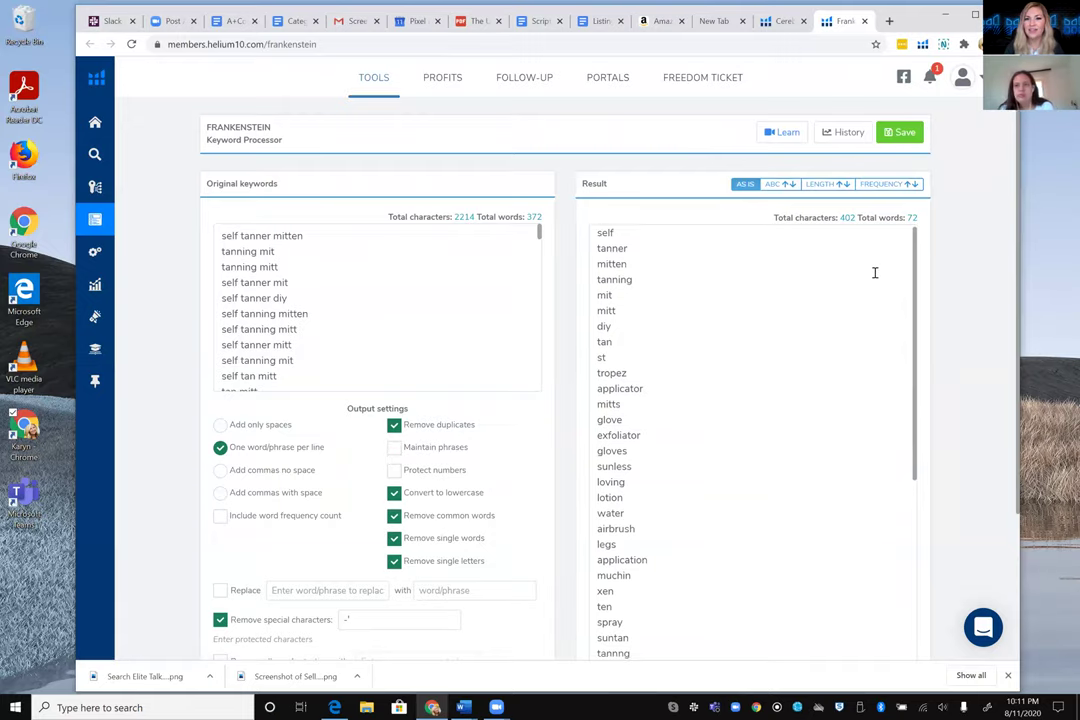
# - Look through the processed word list to its end and send it to Scribbles
pyautogui.scroll(-1, 873, 276)
pyautogui.scroll(-7, 873, 276)
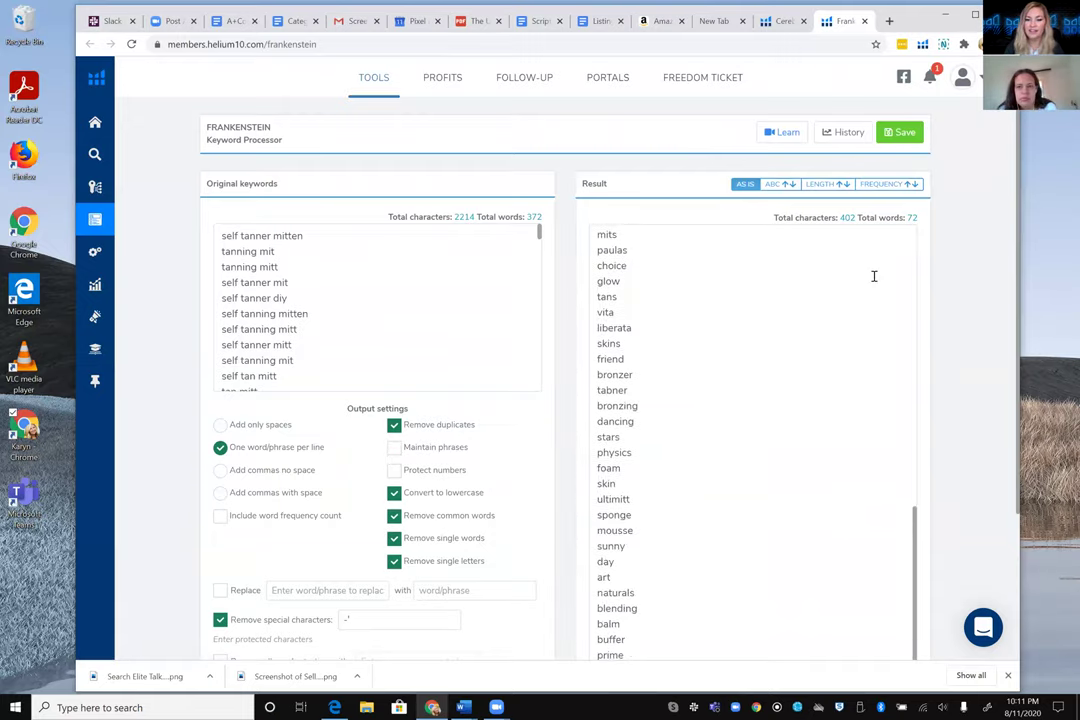
pyautogui.scroll(-2, 948, 227)
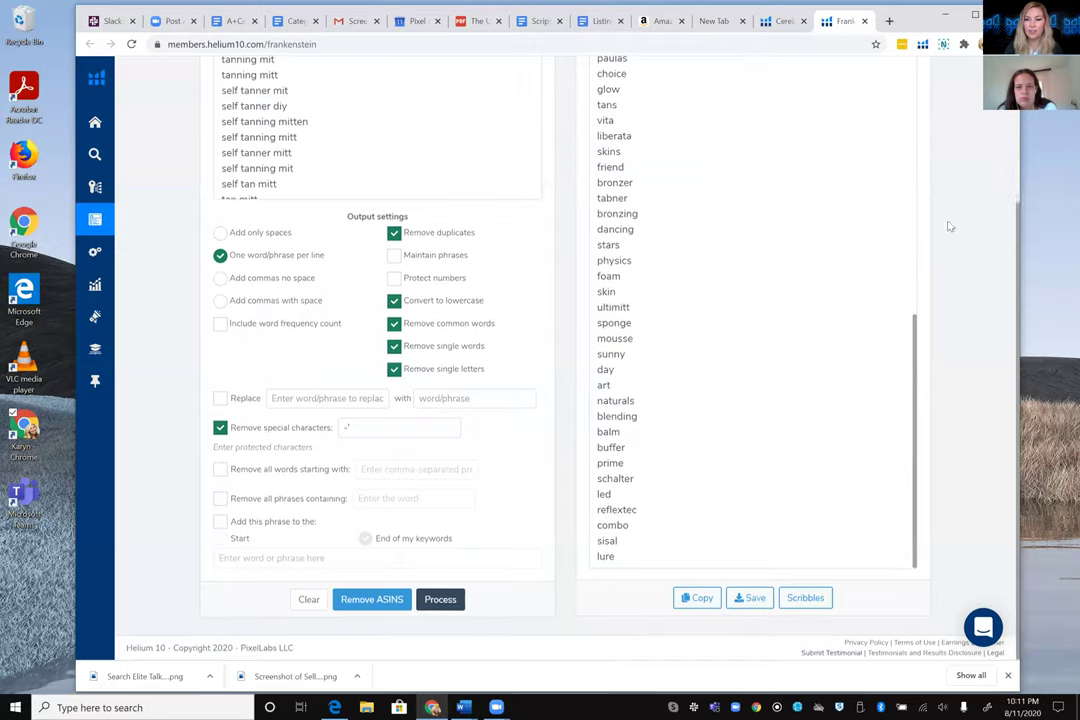
pyautogui.click(801, 599)
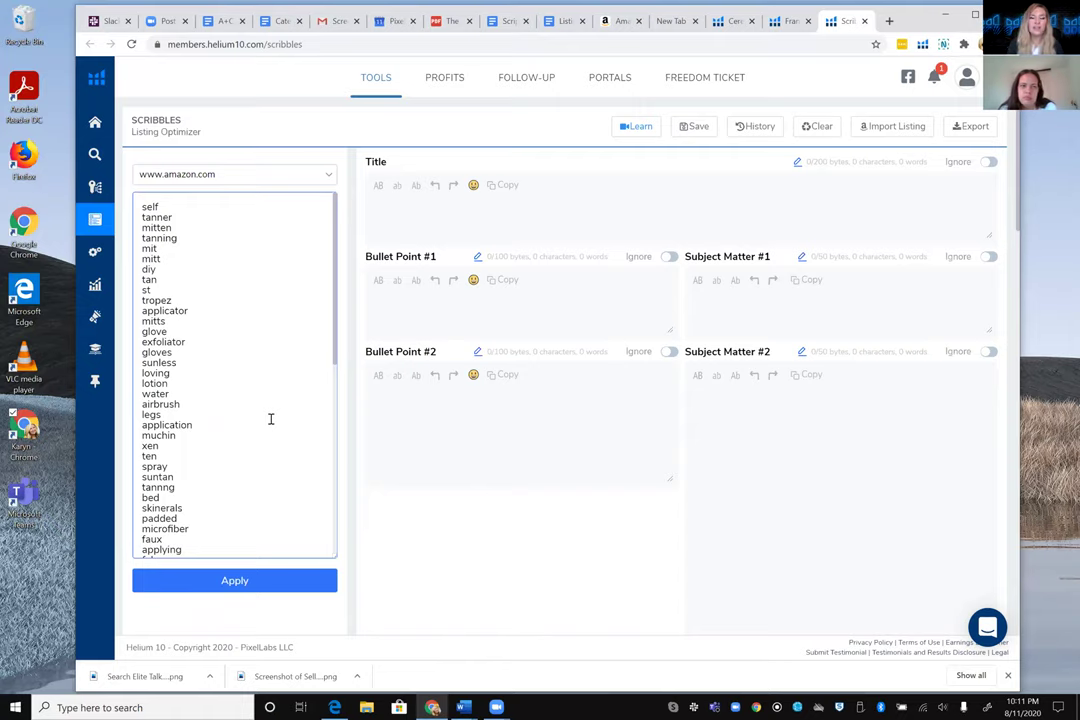
# - Insert blank lines above the single words in the keyword list and paste the copied keyword phrases there
pyautogui.click(143, 208)
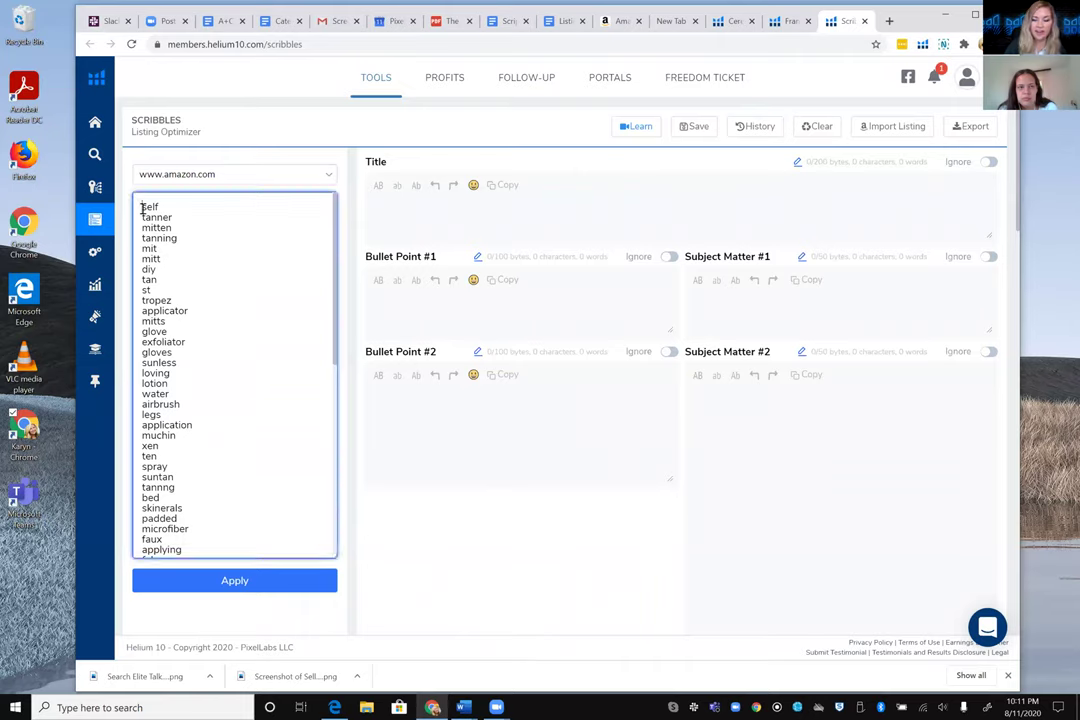
pyautogui.press('Return')
pyautogui.press('Return')
pyautogui.press('Return')
pyautogui.press('Return')
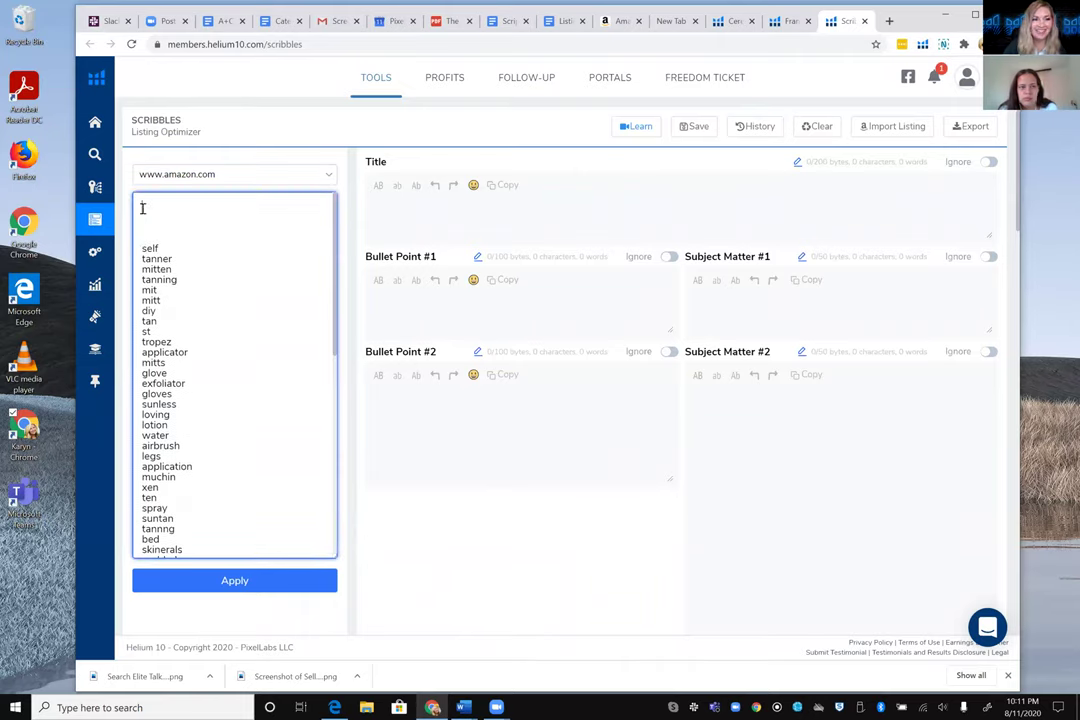
pyautogui.hotkey('ctrl', 'v')
pyautogui.scroll(-2, 277, 379)
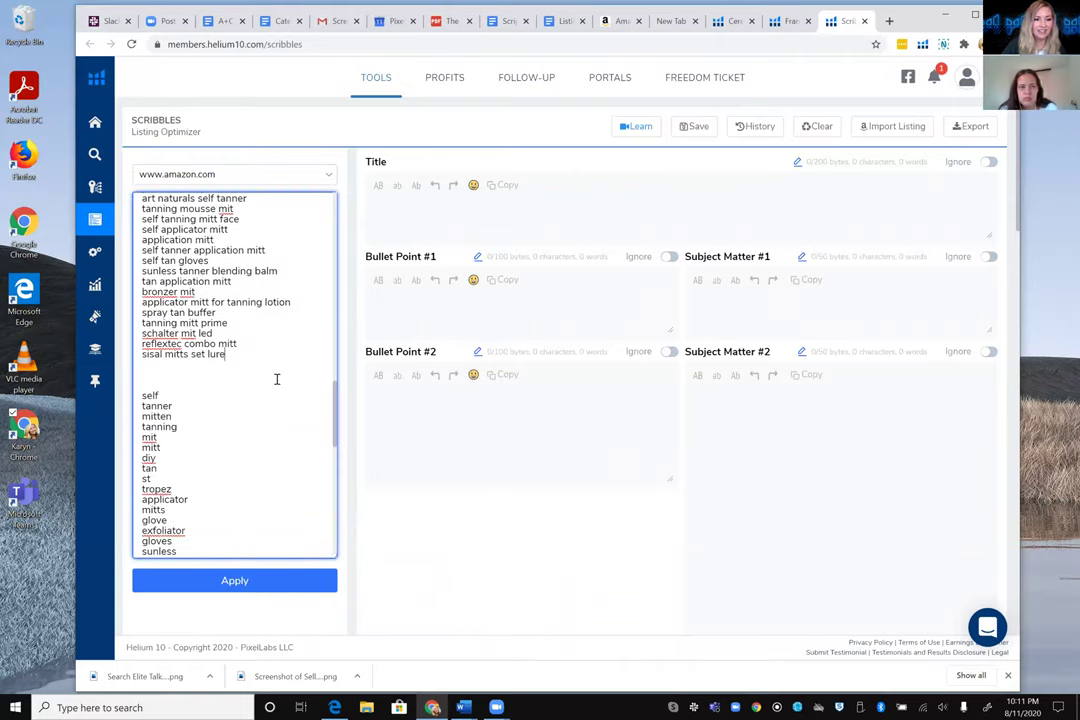
# - Delete the pasted phrases from "loving tan mitt applicator" through "sisal mitts set lure" and apply the keyword list
pyautogui.moveTo(258, 369); pyautogui.dragTo(138, 435)
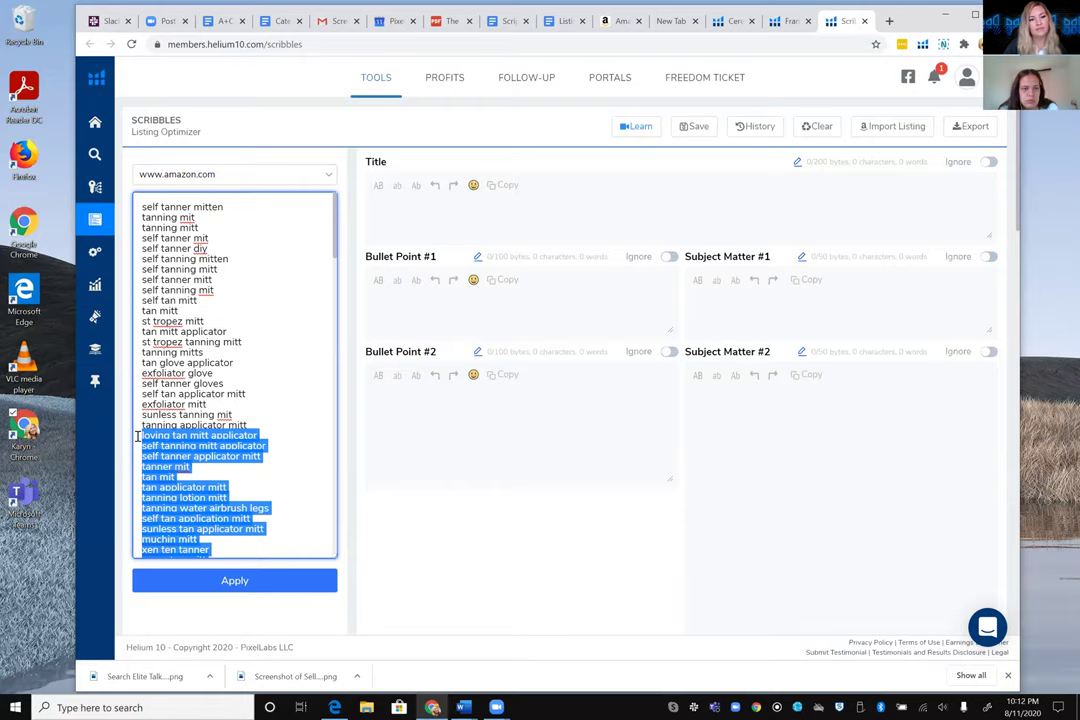
pyautogui.press('Delete')
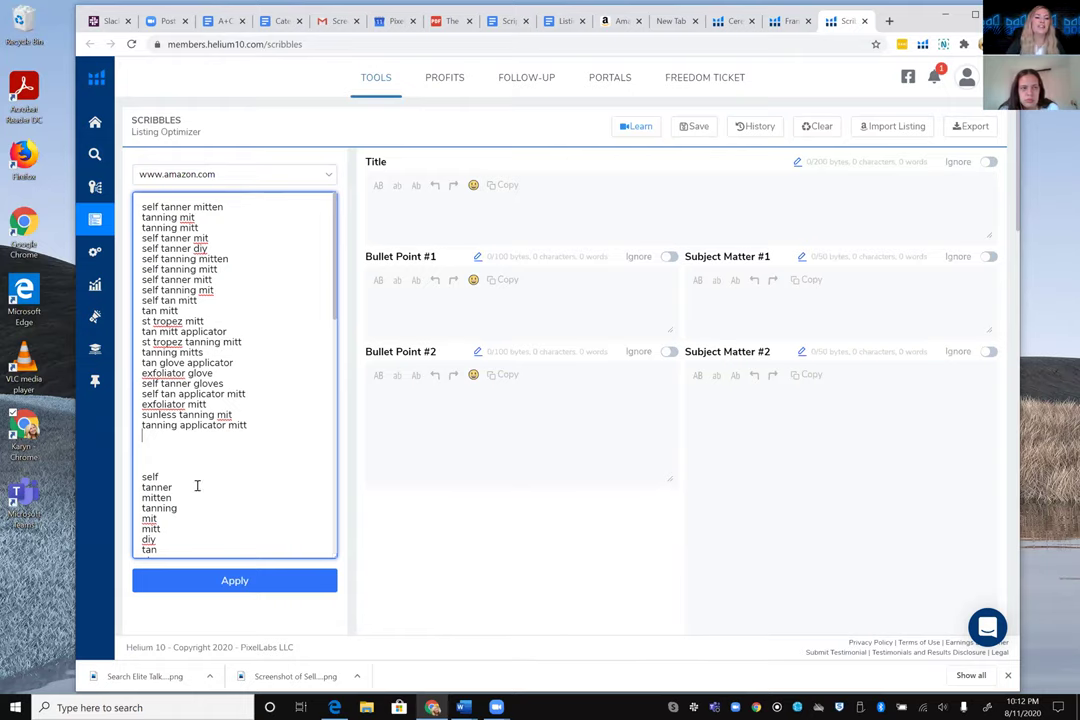
pyautogui.scroll(-15, 147, 500)
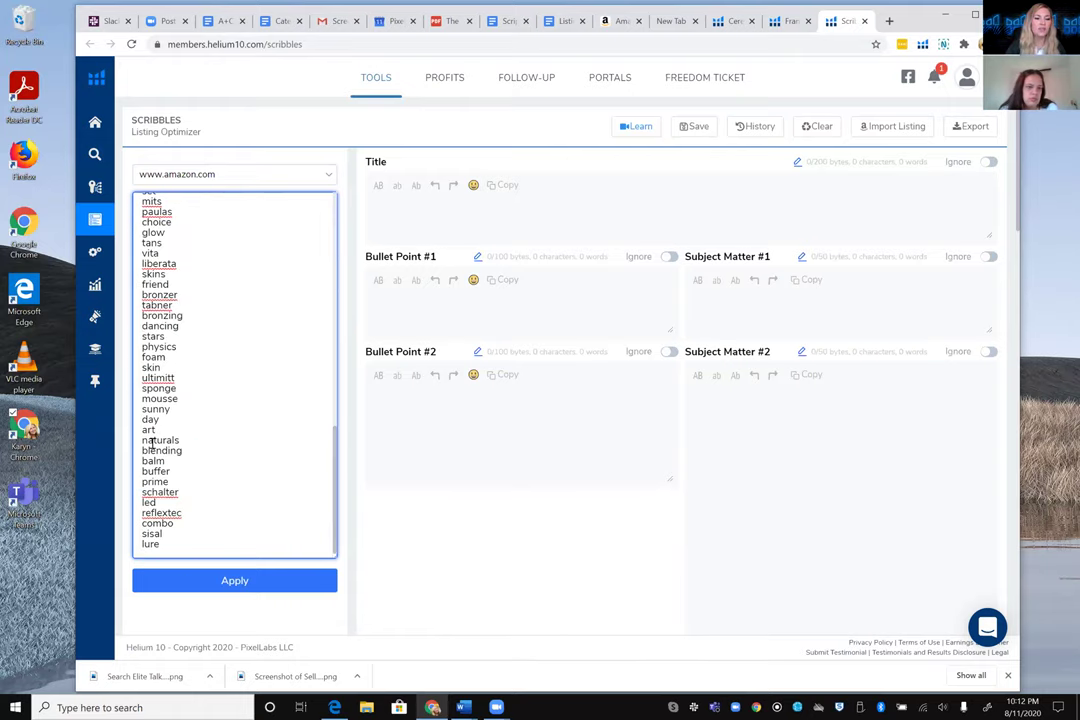
pyautogui.click(204, 538)
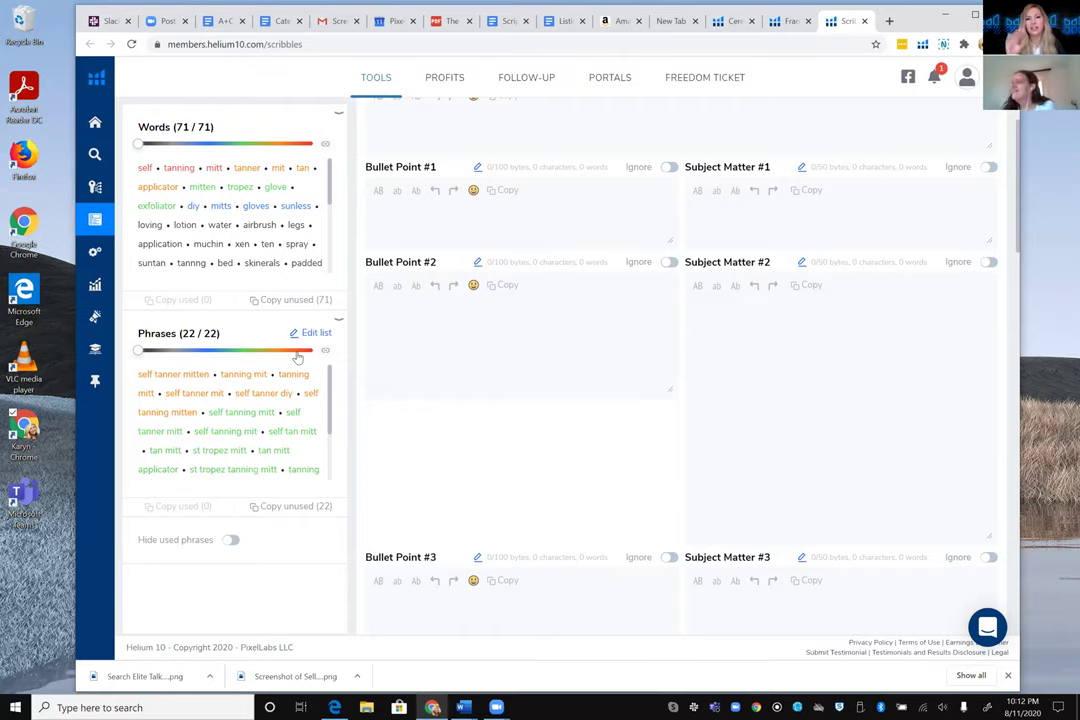
# - Review the word and phrase banks and start the listing title with "Self Tanning Mitt"
pyautogui.scroll(-3, 250, 400)
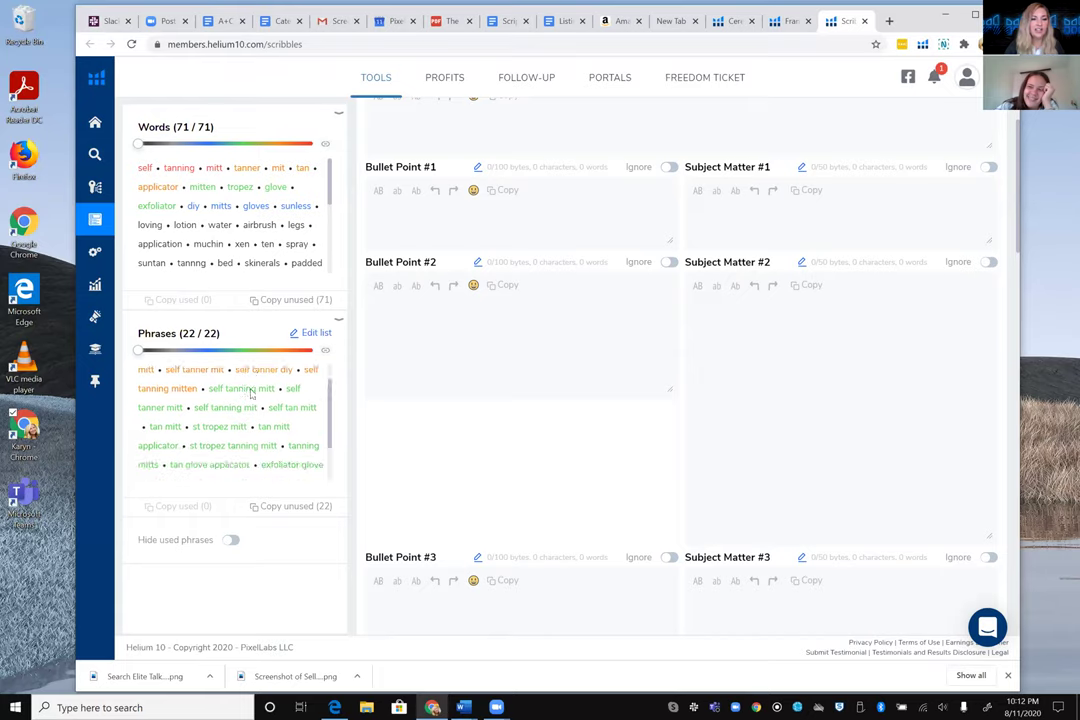
pyautogui.scroll(-2, 190, 405)
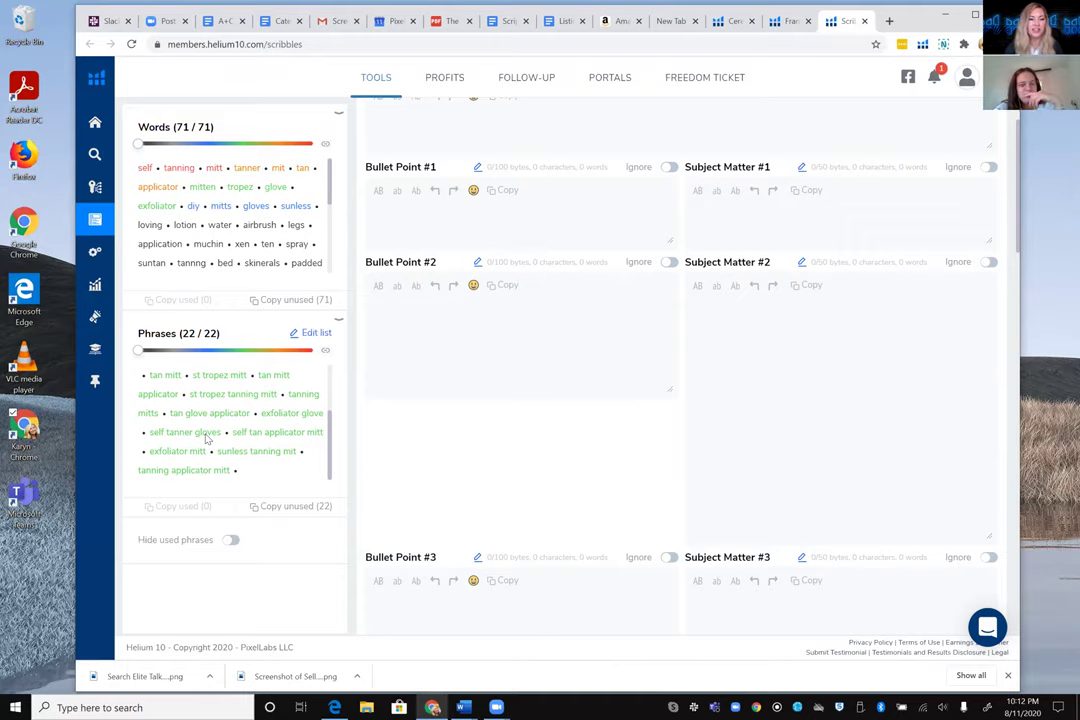
pyautogui.scroll(5, 205, 437)
pyautogui.scroll(1, 182, 180)
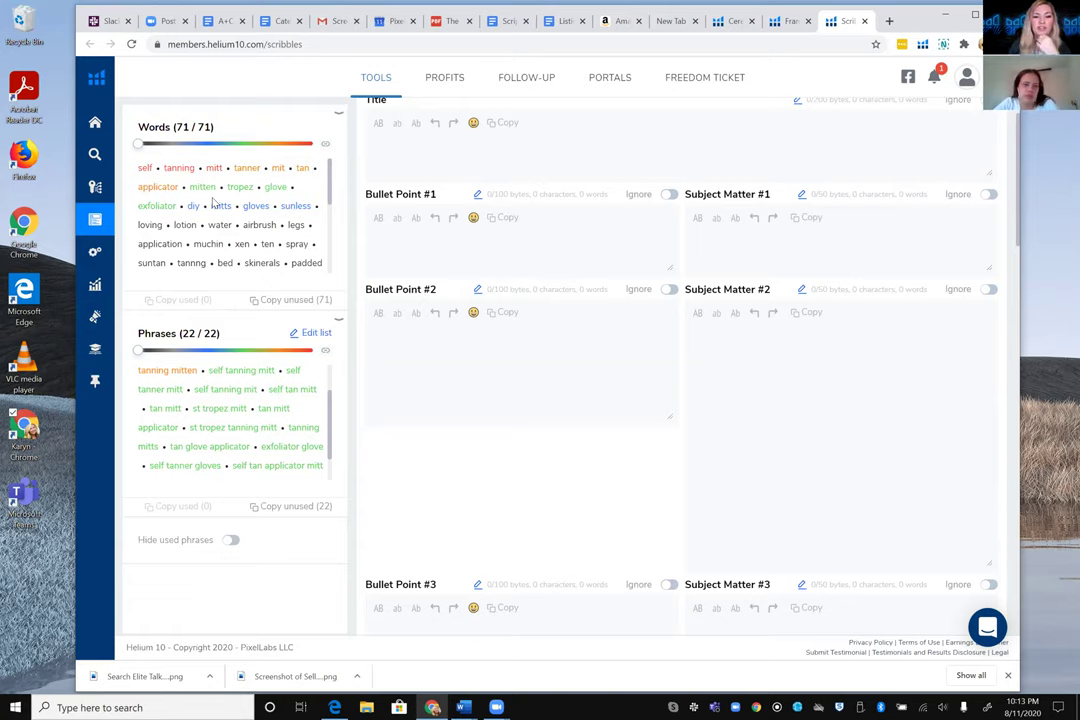
pyautogui.scroll(1, 356, 358)
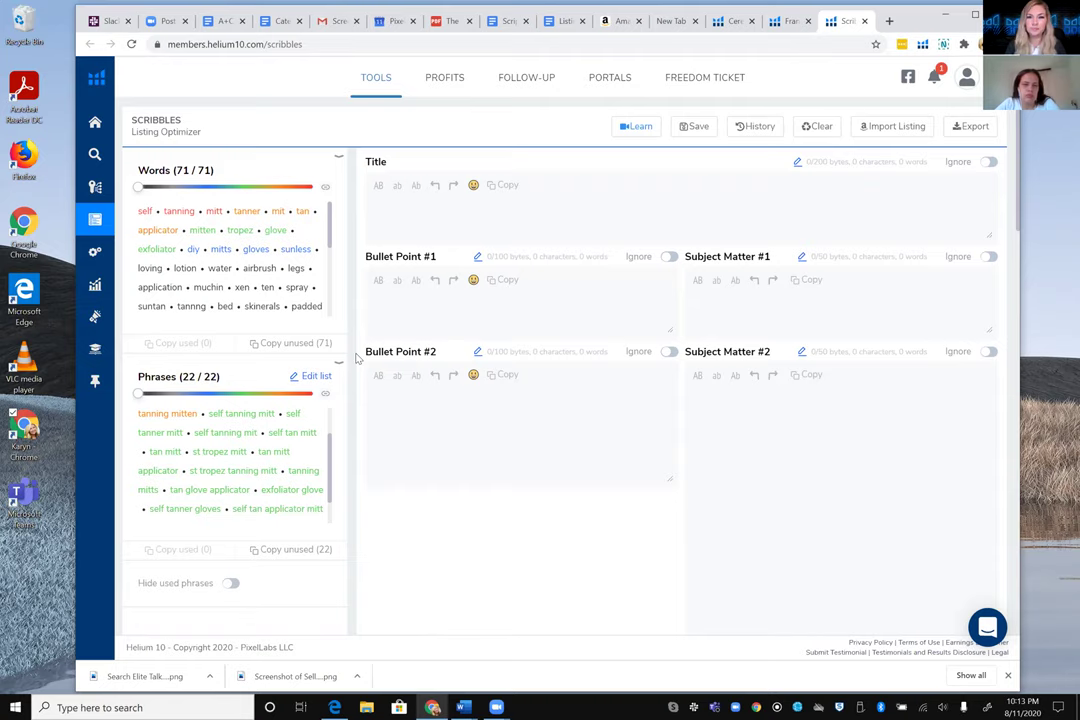
pyautogui.click(453, 215)
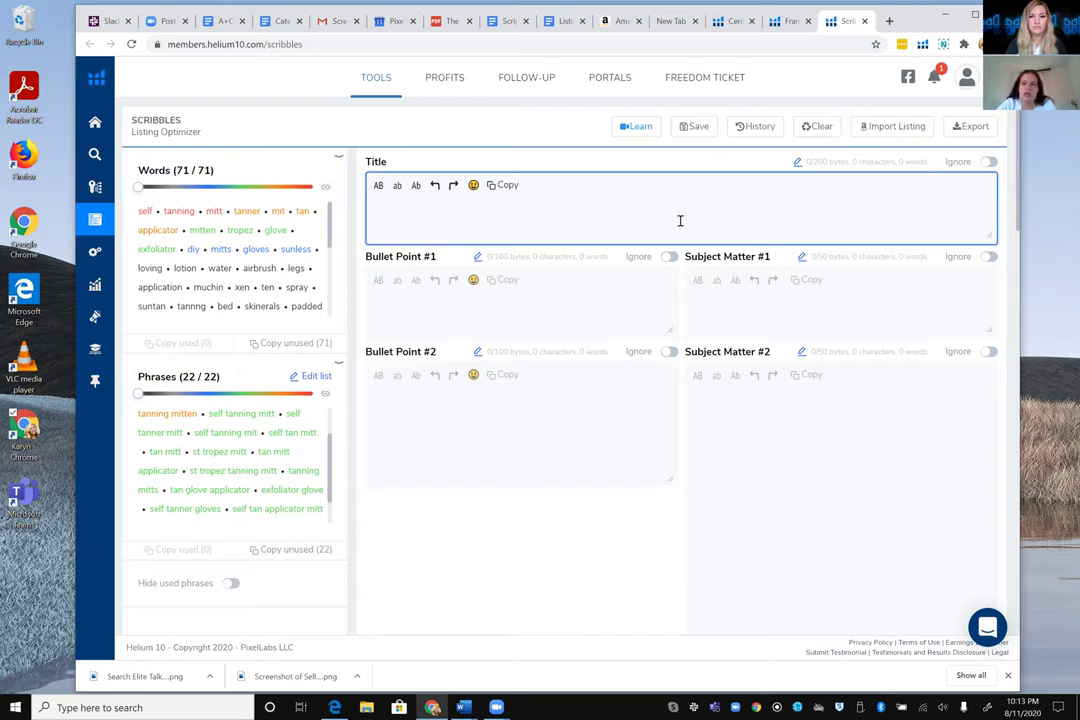
pyautogui.write('Self T')
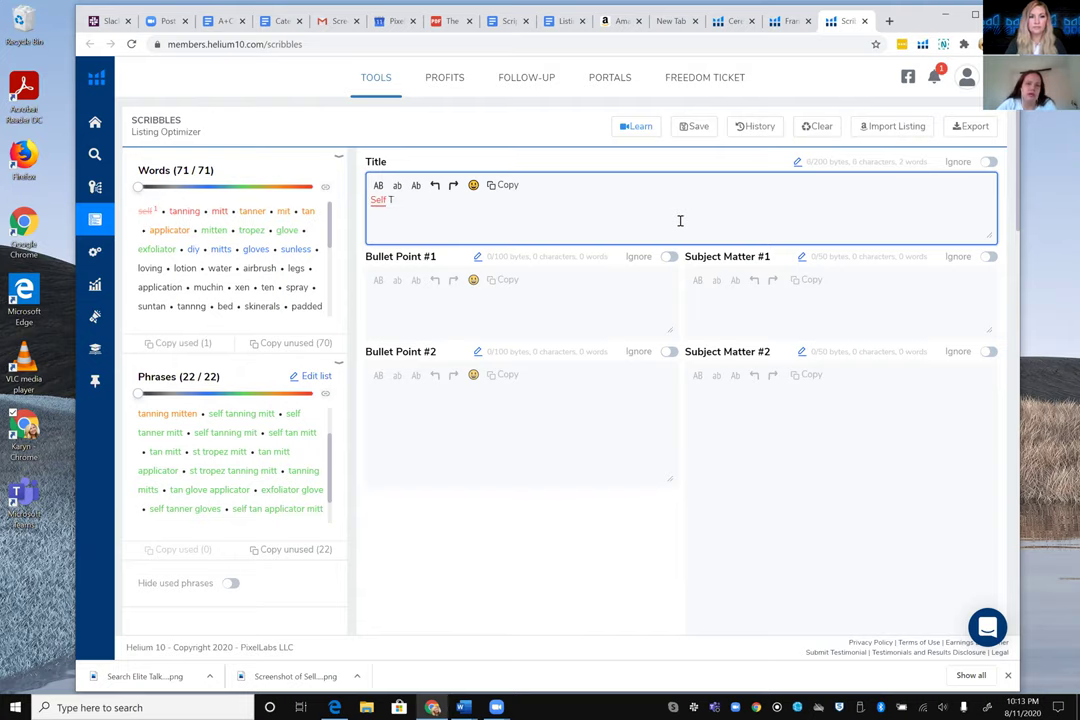
pyautogui.write('anni')
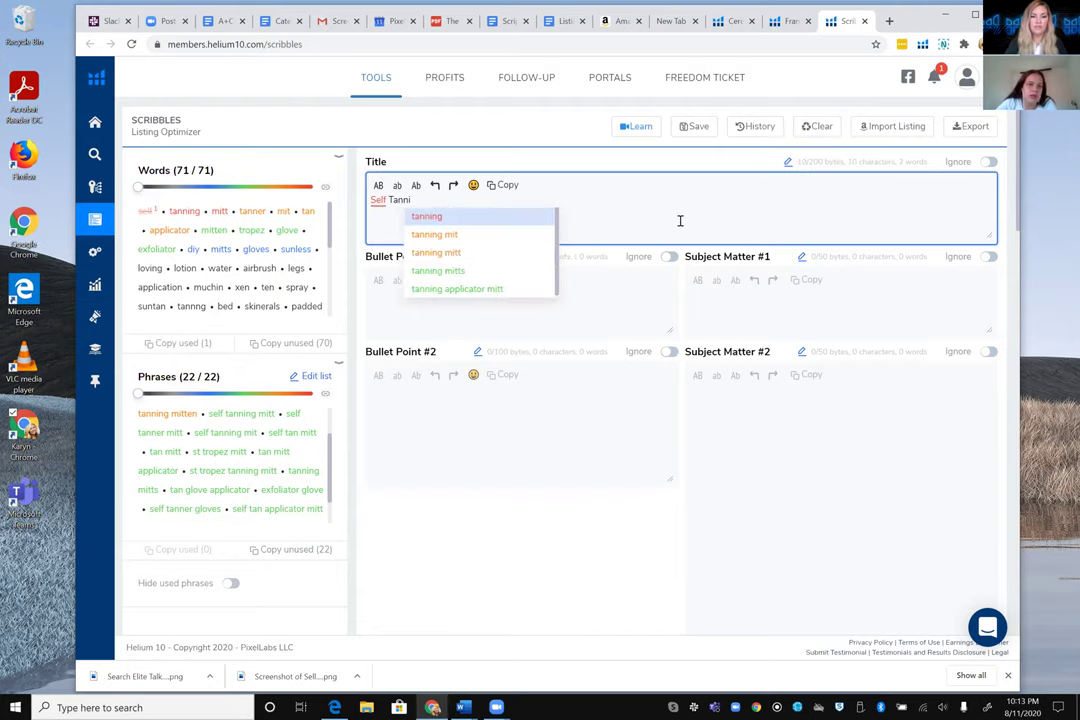
pyautogui.write('ng Mitt')
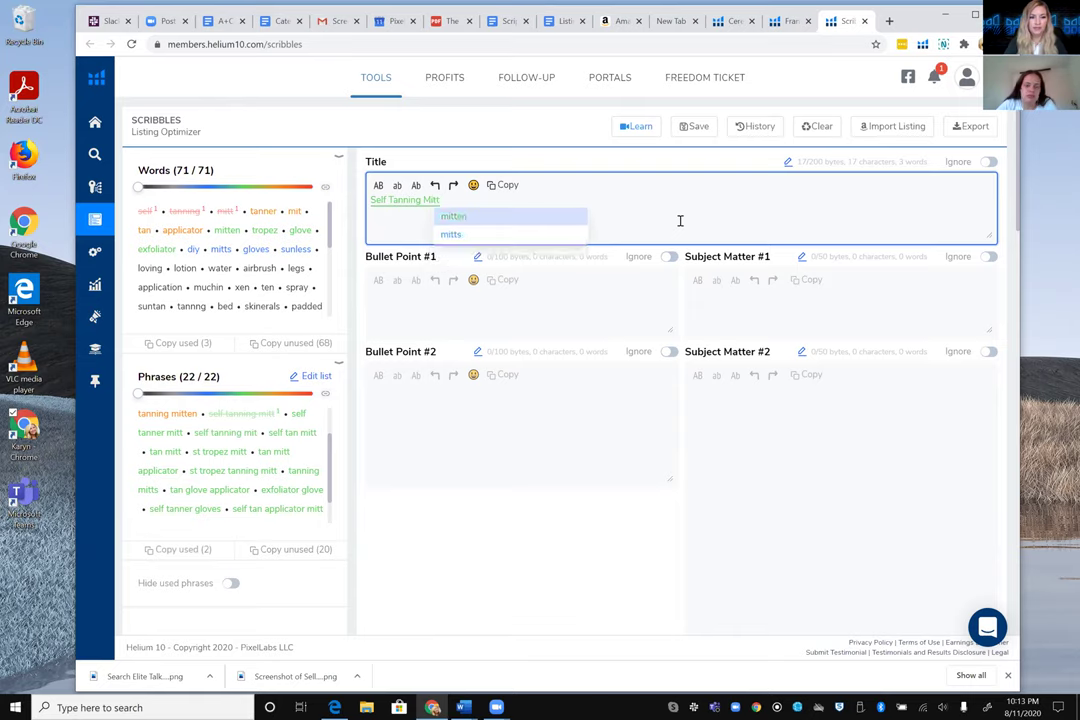
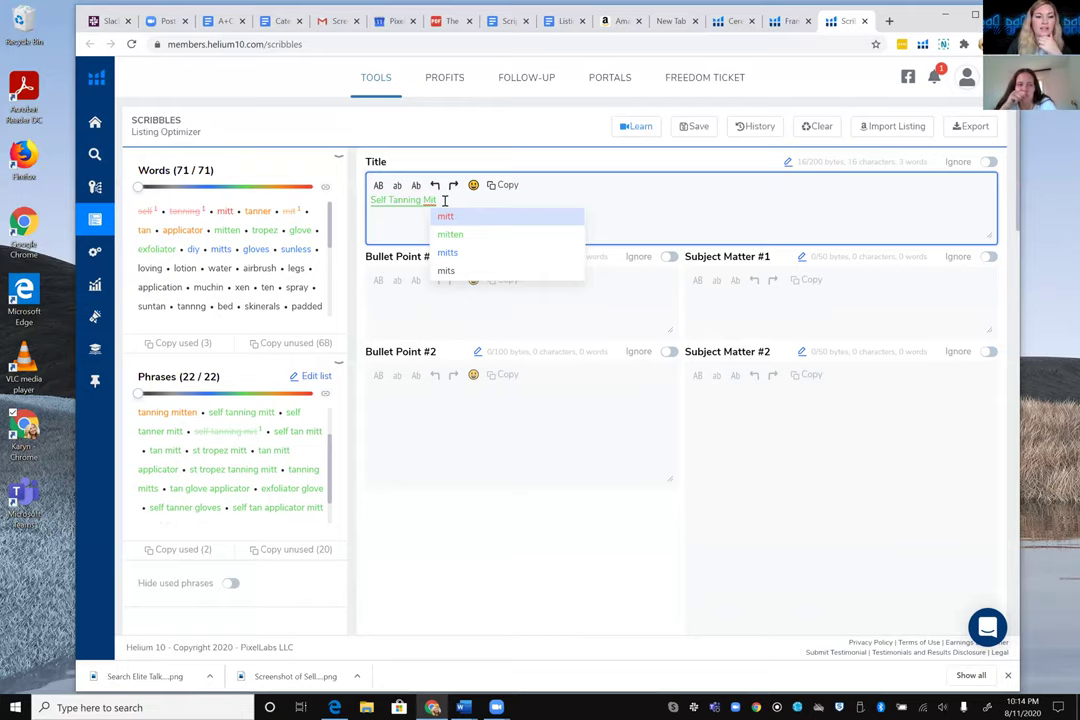
pyautogui.click(459, 235)
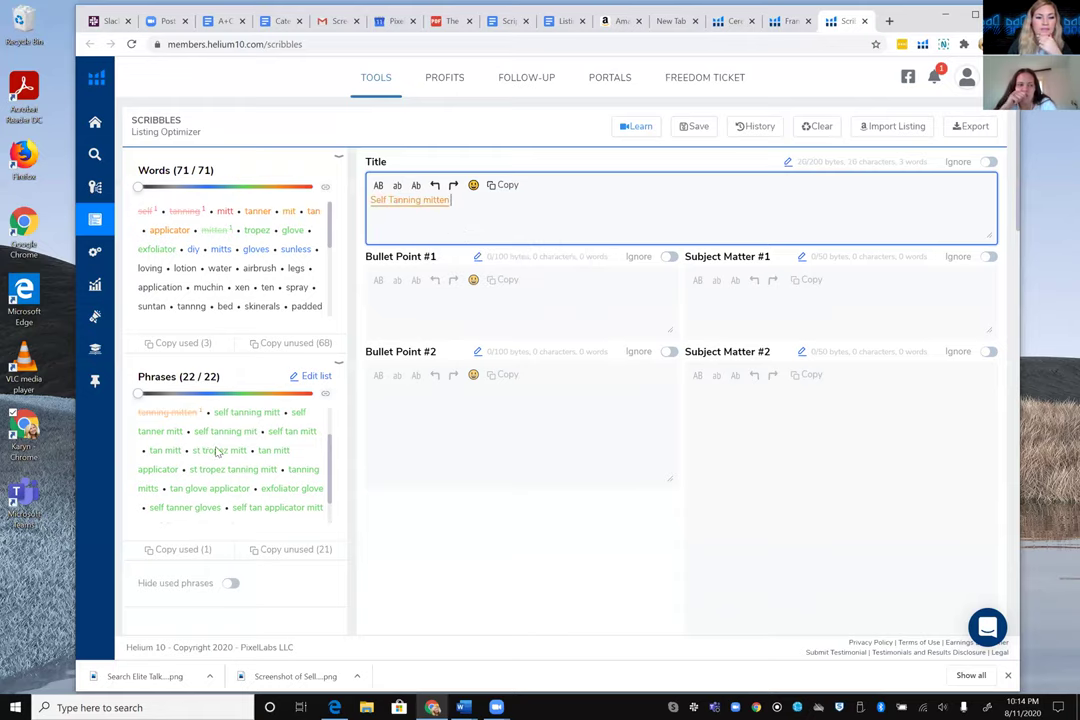
pyautogui.scroll(1, 216, 452)
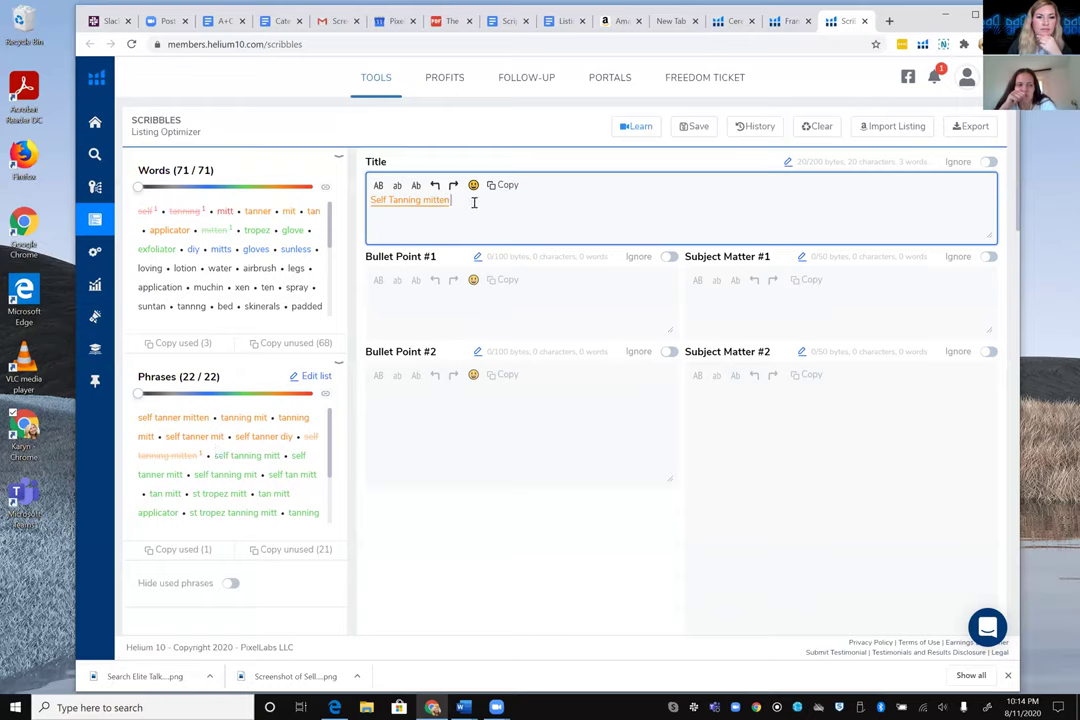
pyautogui.press('BackSpace')
pyautogui.press('BackSpace')
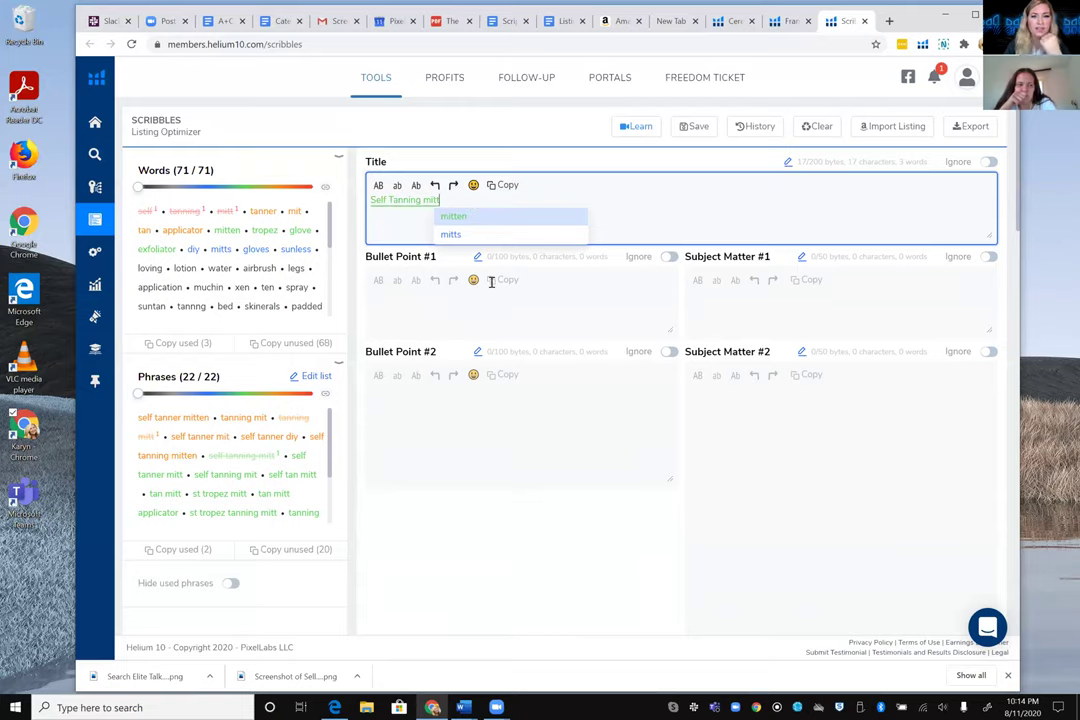
# - Rewrite the end of the listing title so that it reads "Self Tanning Mitt for Sunless Tan -"
pyautogui.press('BackSpace')
pyautogui.press('BackSpace')
pyautogui.press('BackSpace')
pyautogui.write('M')
pyautogui.press('BackSpace')
pyautogui.press('BackSpace')
pyautogui.write('Mitt f')
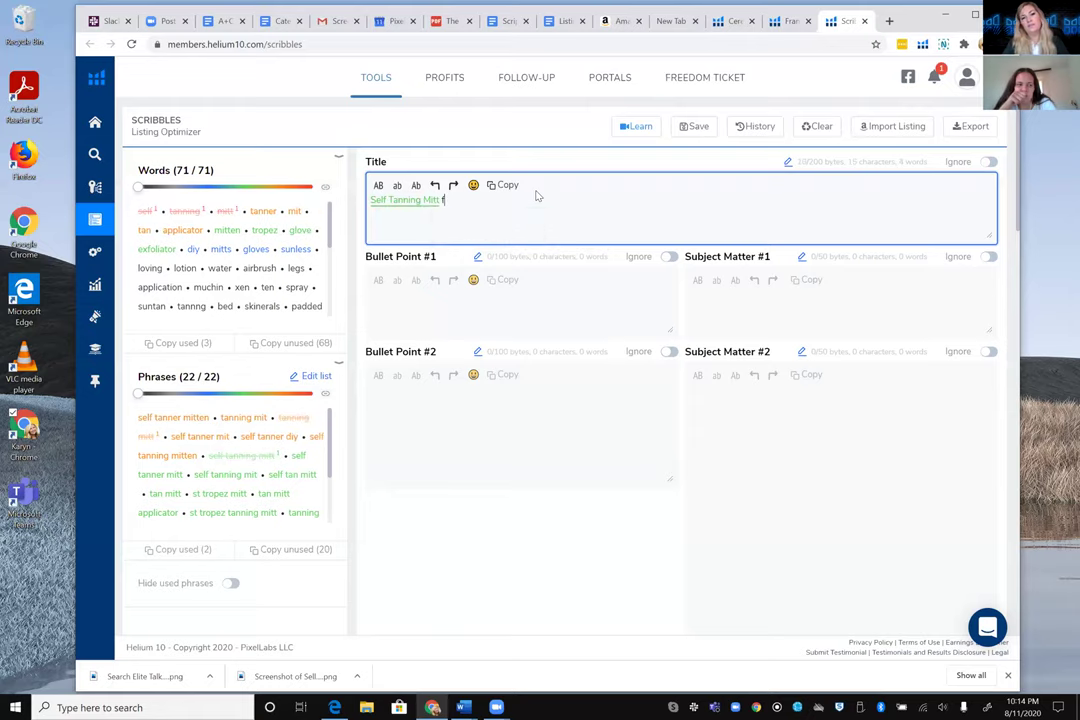
pyautogui.write('or Sun')
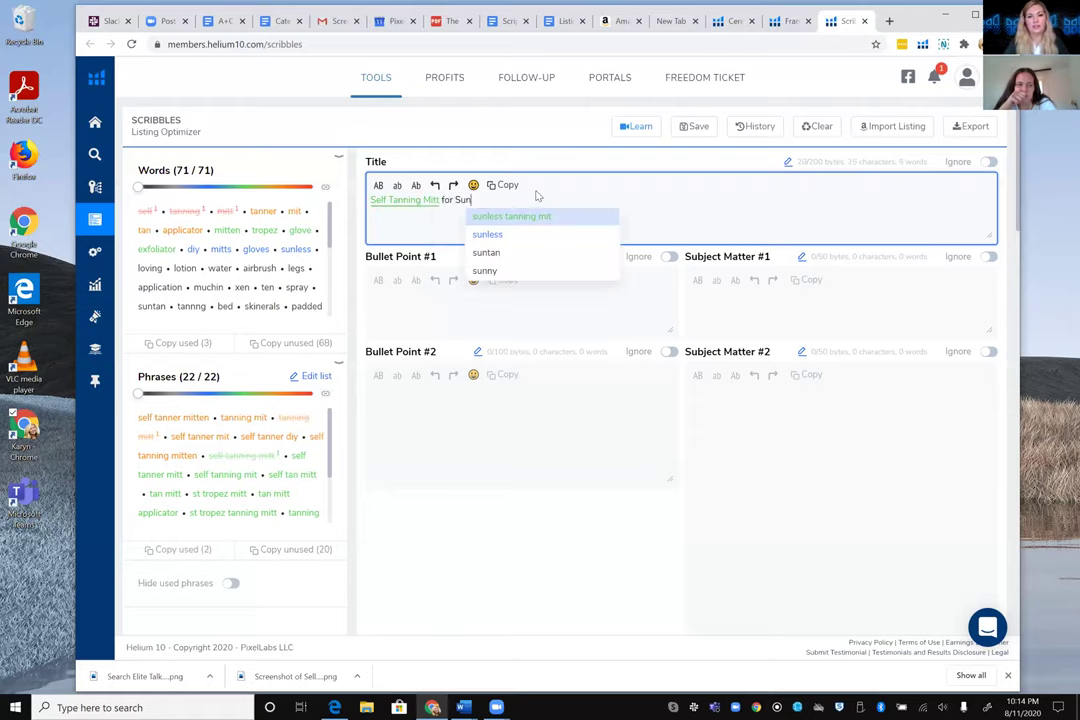
pyautogui.write('less Tan -')
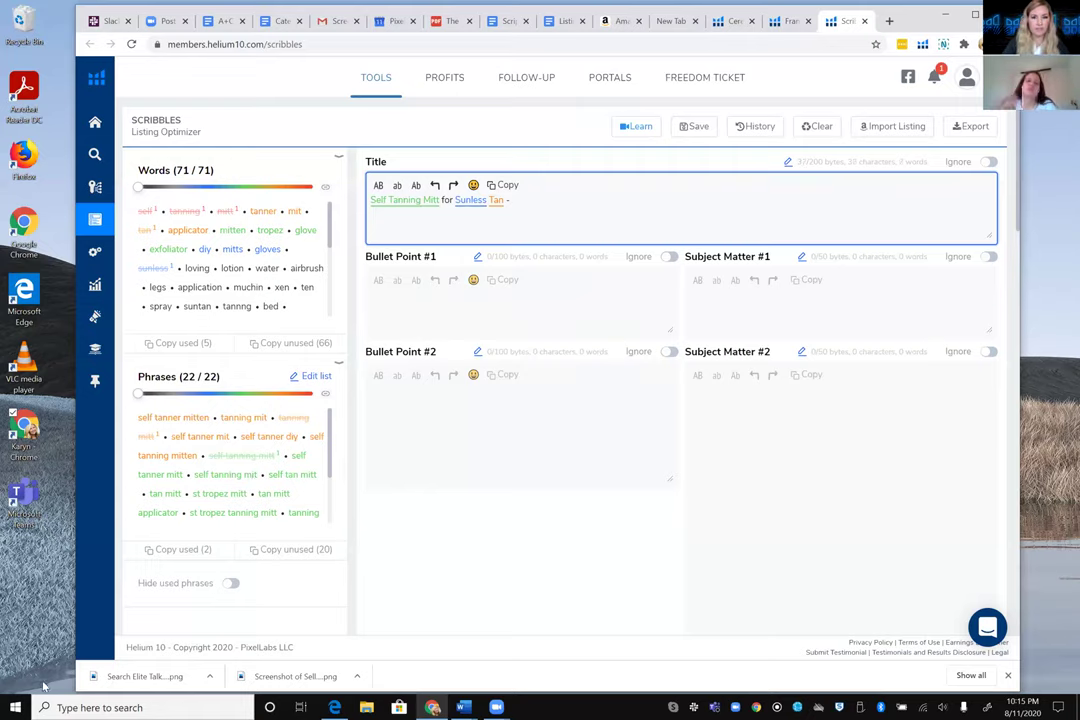
# - Switch to the Amazon "tanning mitt" search, close the Xray results and open the brown GAIYAH Self Tanning Mitt Applicator listing
pyautogui.scroll(-1, 310, 447)
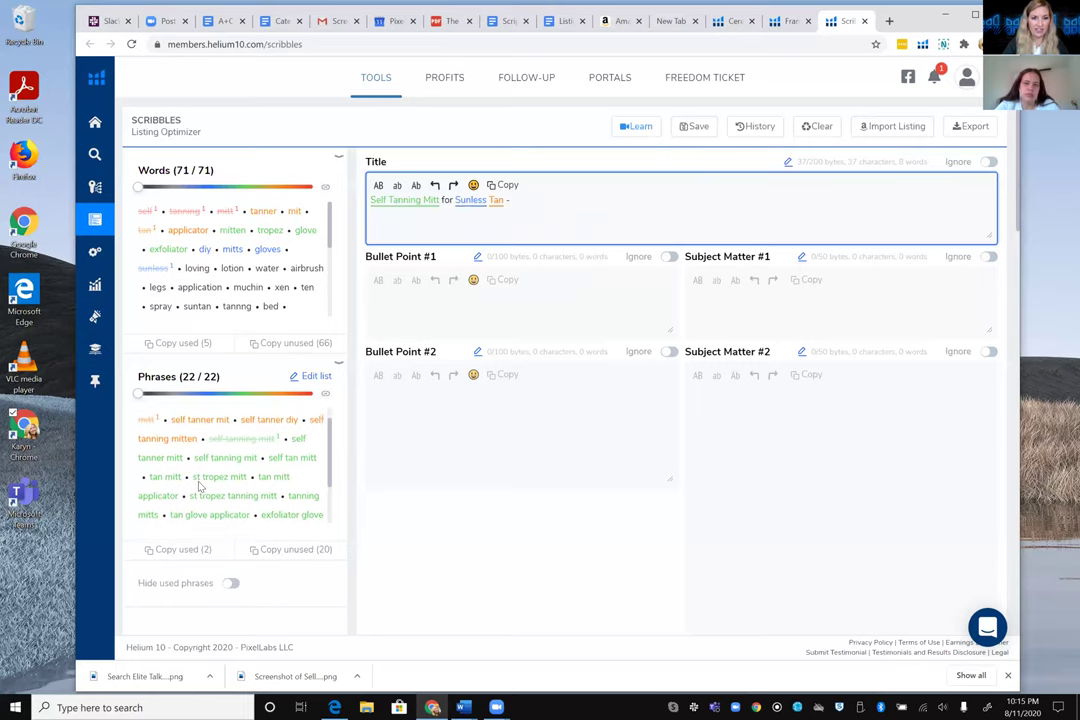
pyautogui.click(617, 20)
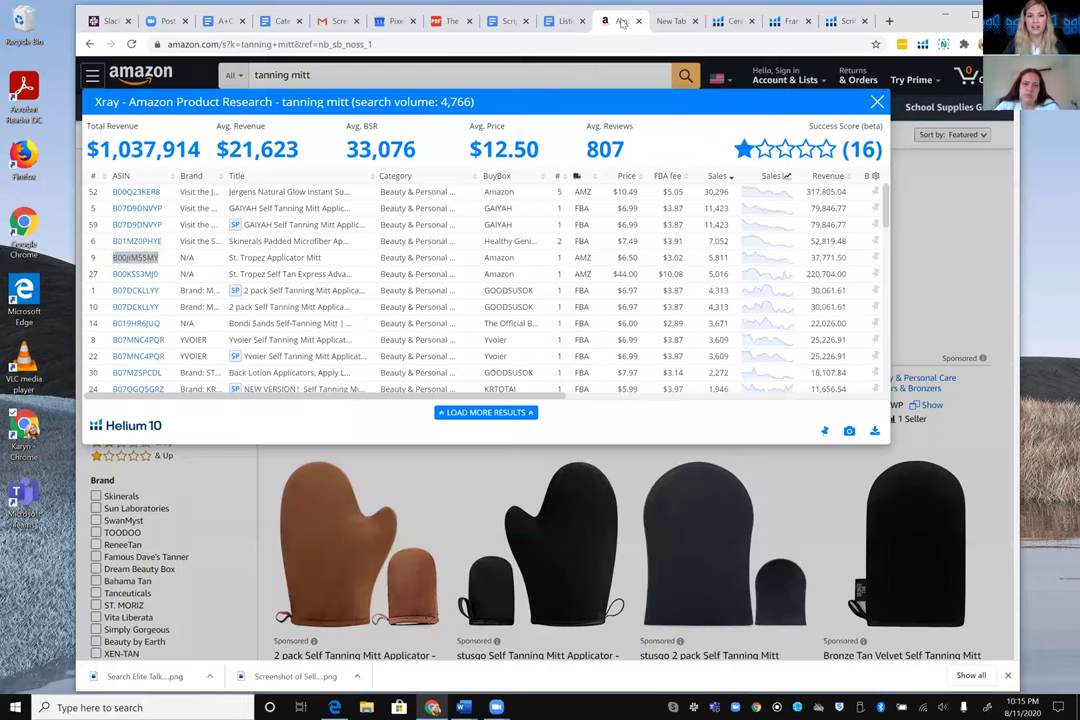
pyautogui.click(876, 104)
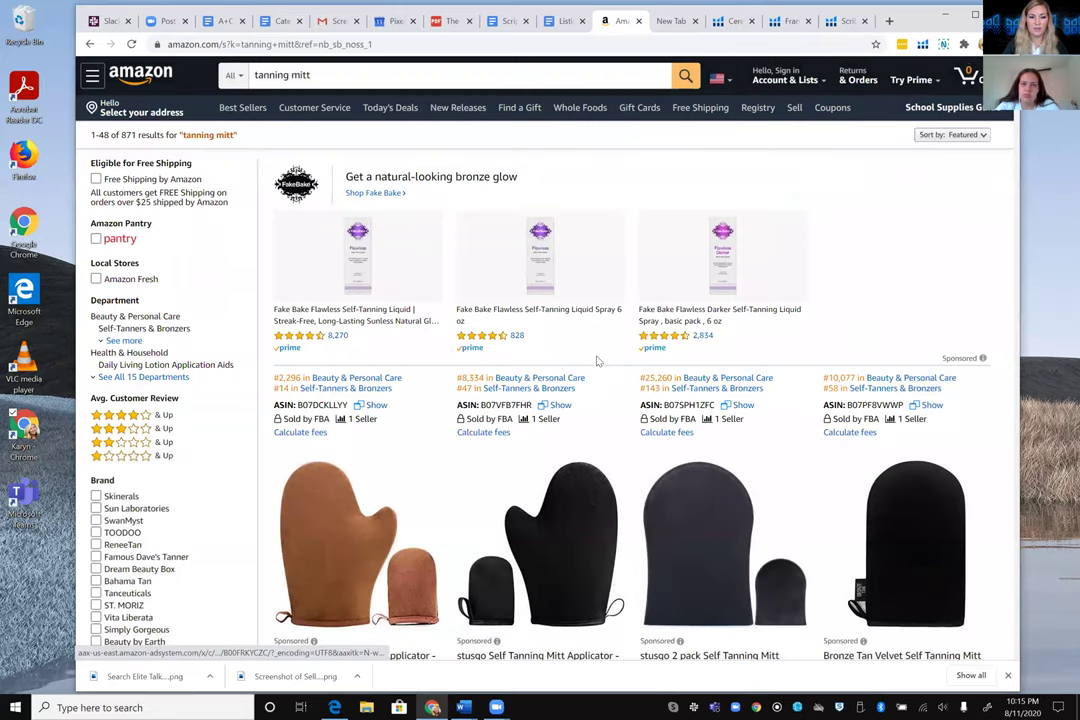
pyautogui.scroll(-1, 597, 361)
pyautogui.scroll(-4, 597, 361)
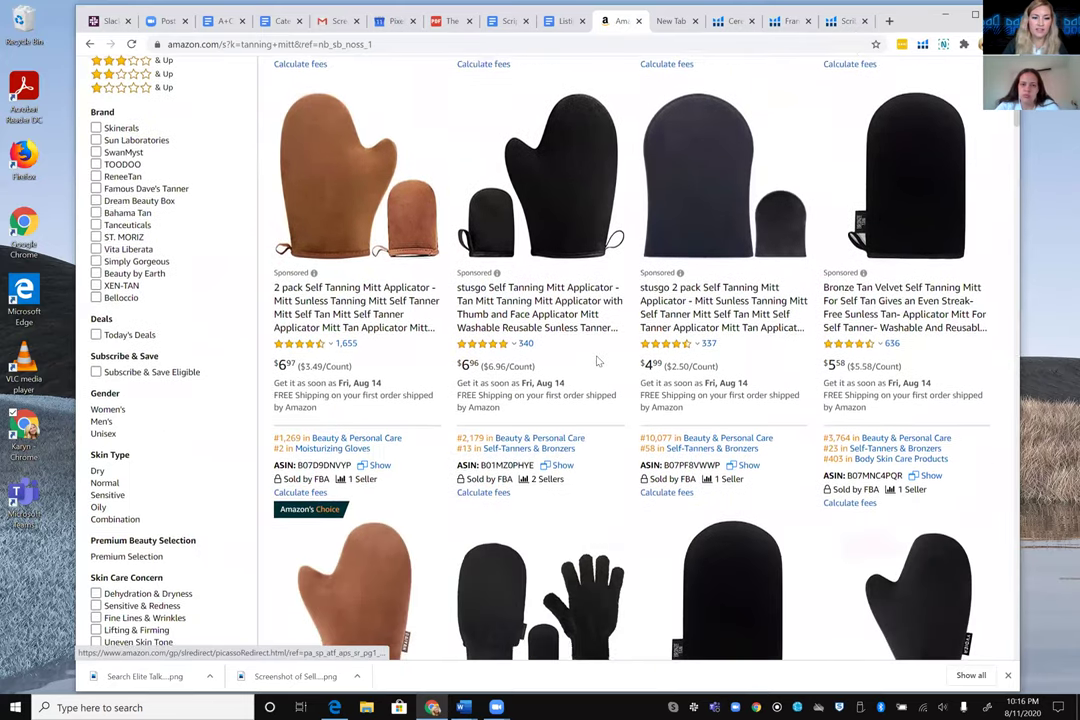
pyautogui.scroll(-2, 597, 361)
pyautogui.click(343, 556)
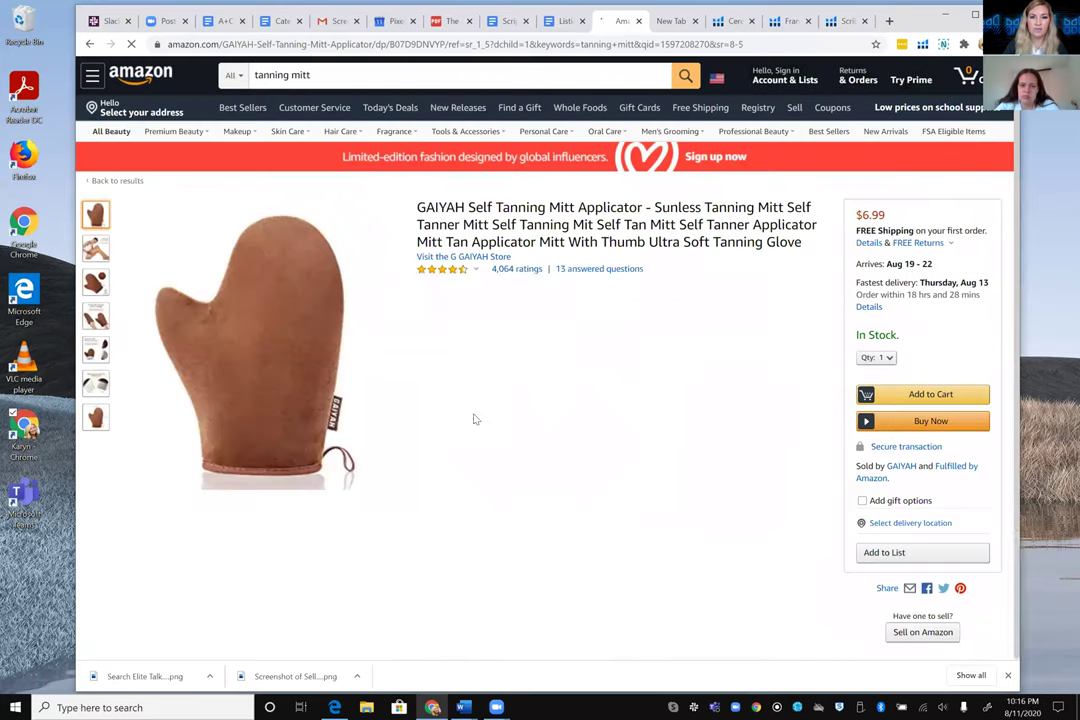
# - Look over the GAIYAH listing's bullet points and load the listing into the Listing Optimizer
pyautogui.scroll(-2, 672, 270)
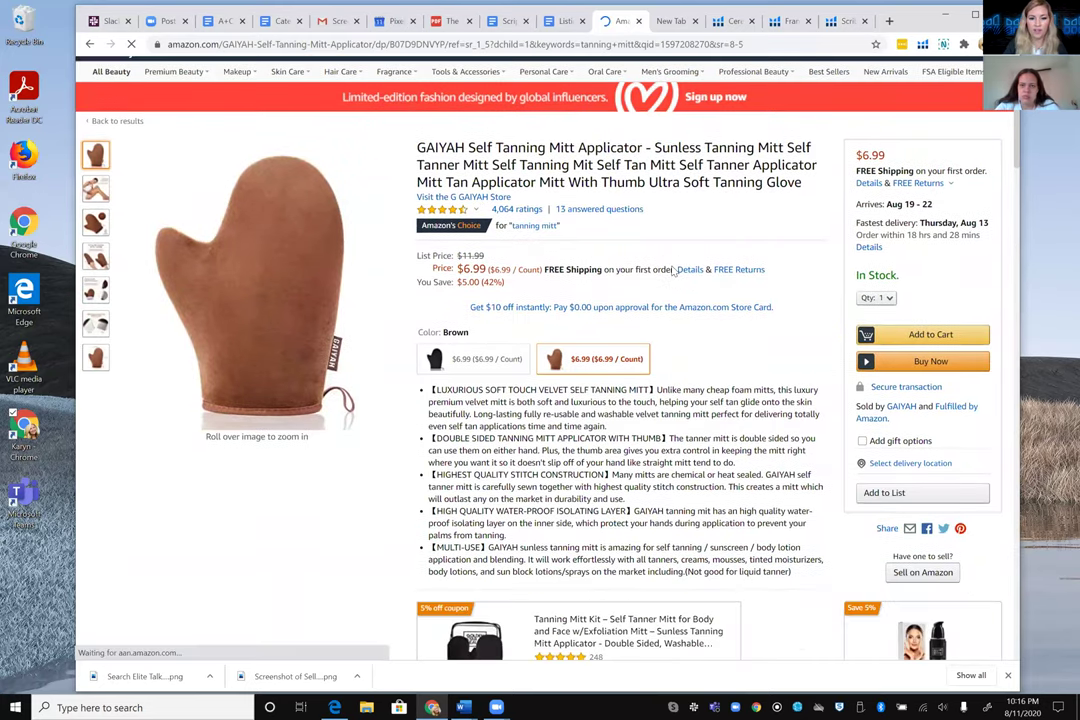
pyautogui.scroll(-1, 672, 270)
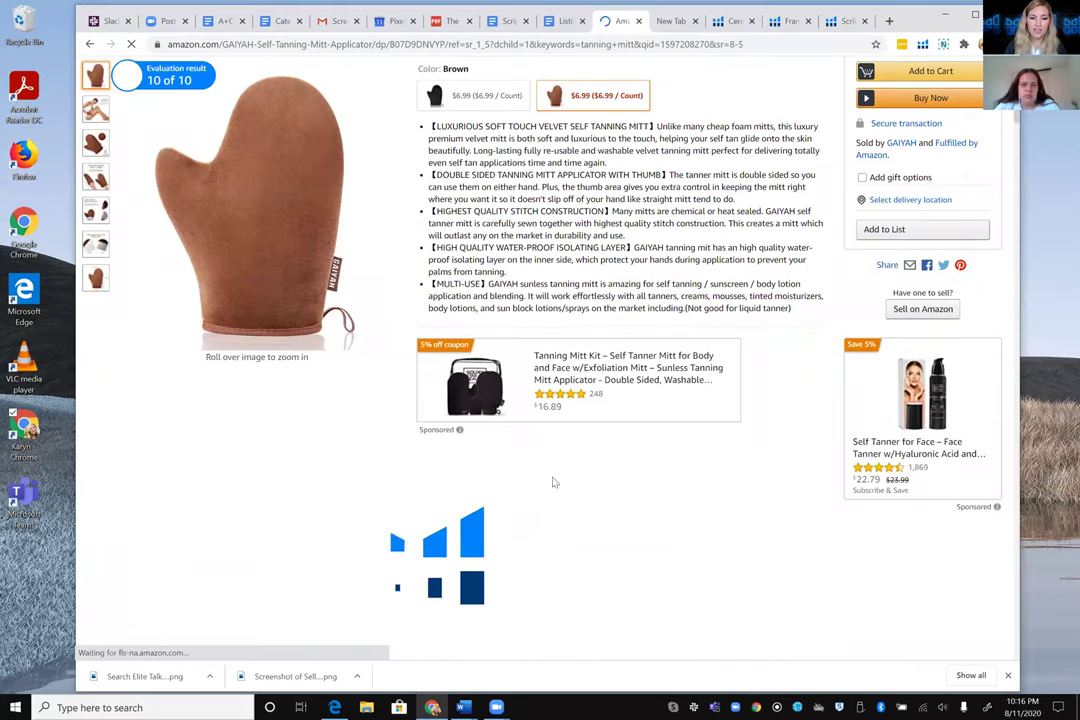
pyautogui.scroll(-1, 470, 501)
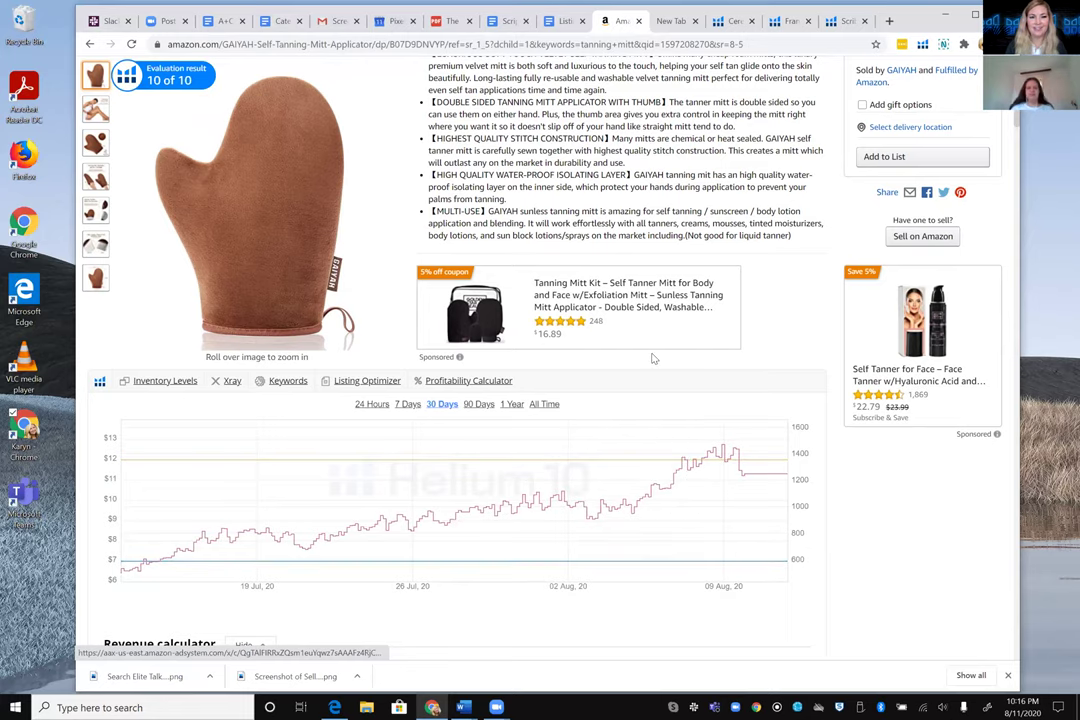
pyautogui.click(361, 404)
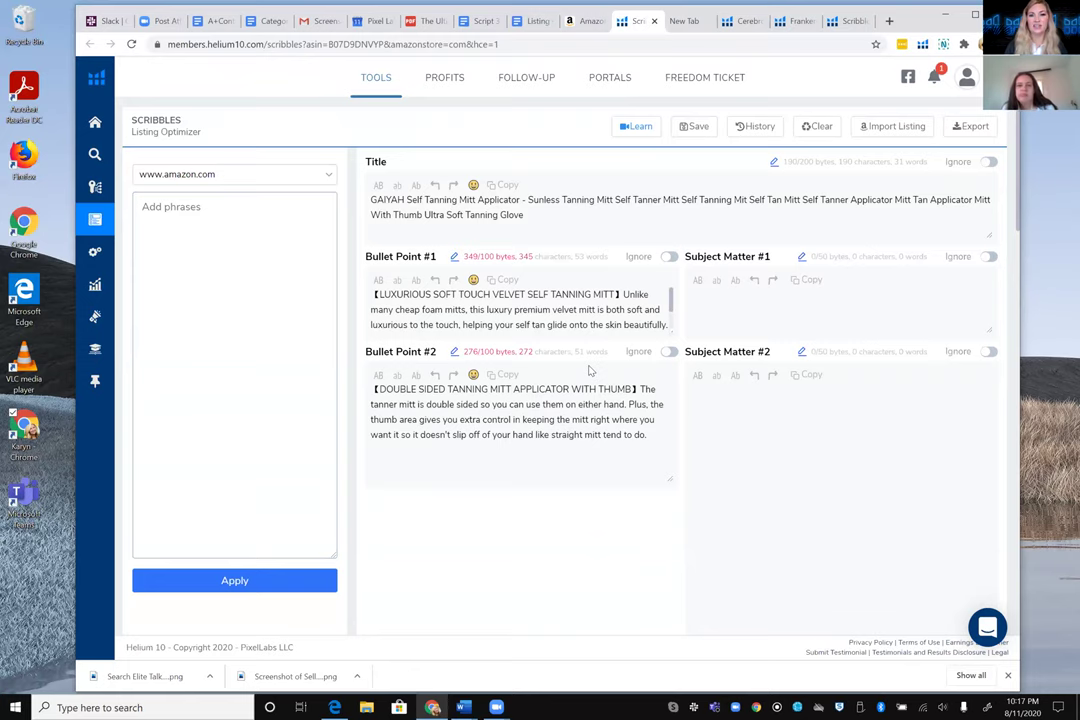
# - Return to the GAIYAH product page on Amazon and extract its reviews with Helium 10's Review Insights
pyautogui.click(585, 20)
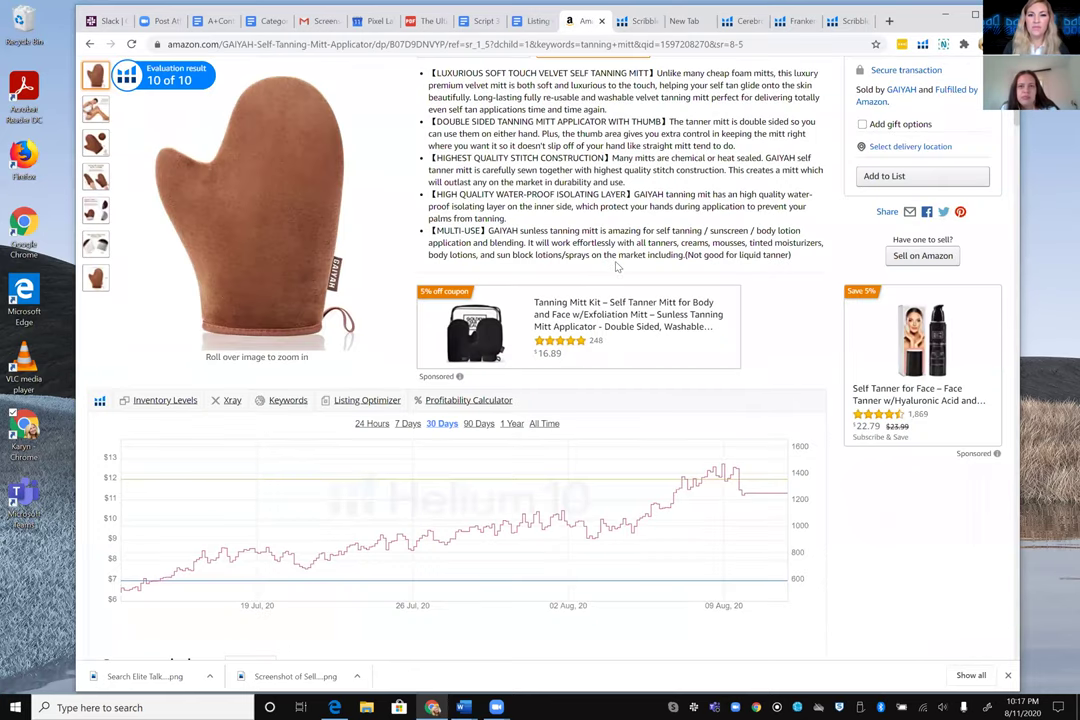
pyautogui.scroll(4, 617, 266)
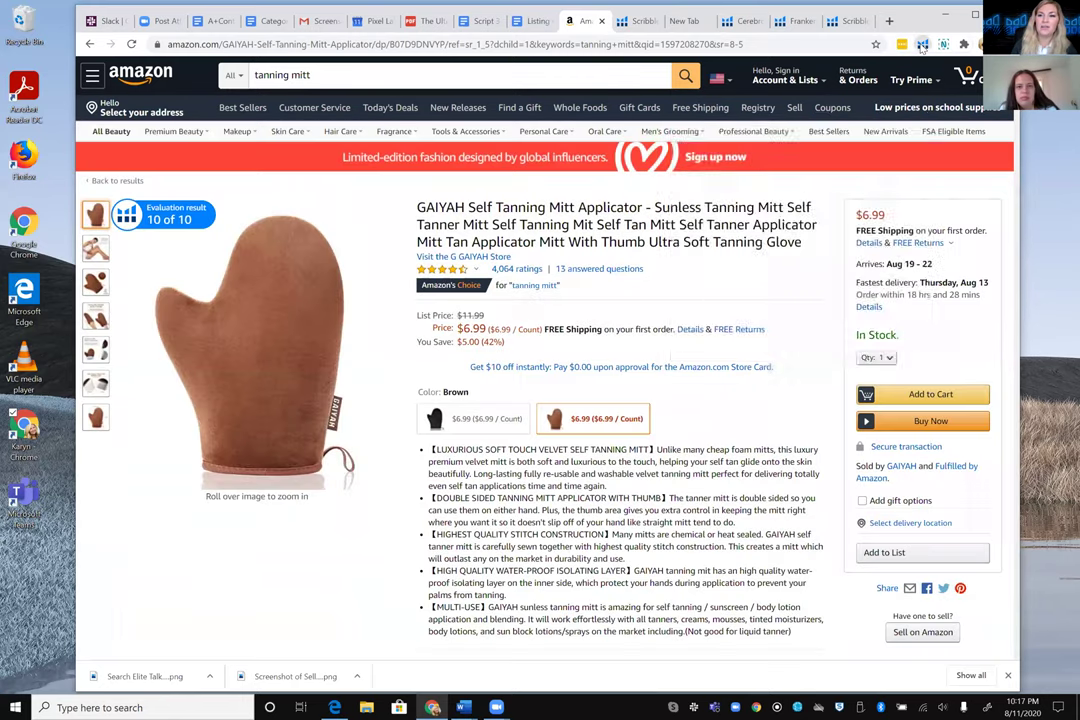
pyautogui.click(922, 45)
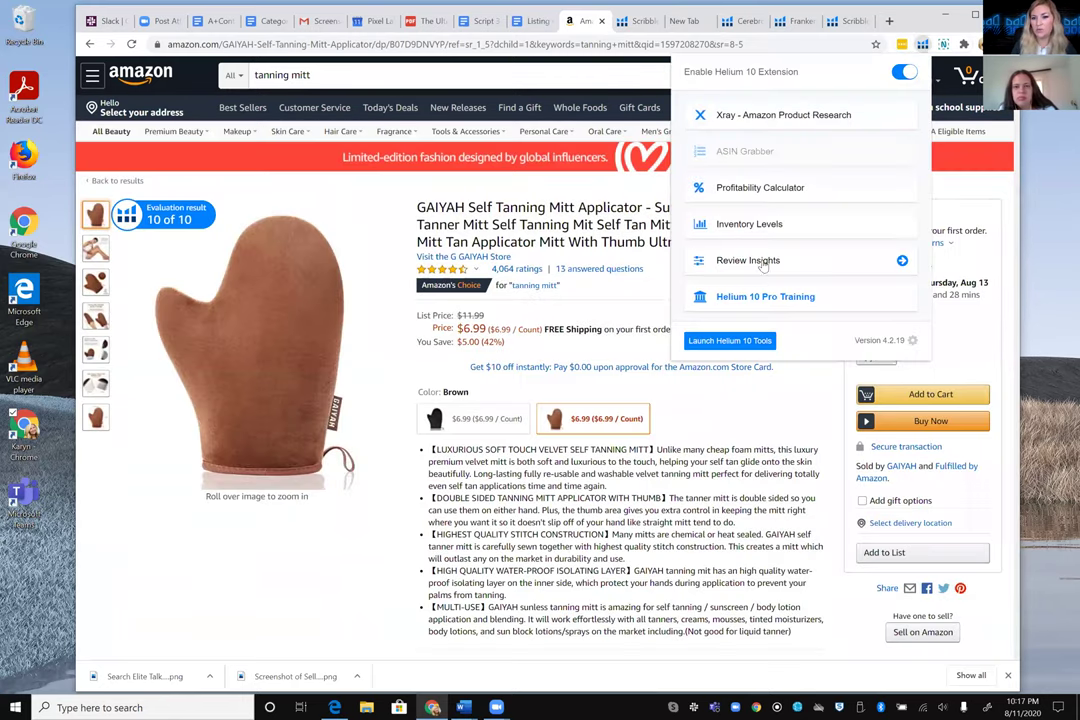
pyautogui.click(755, 270)
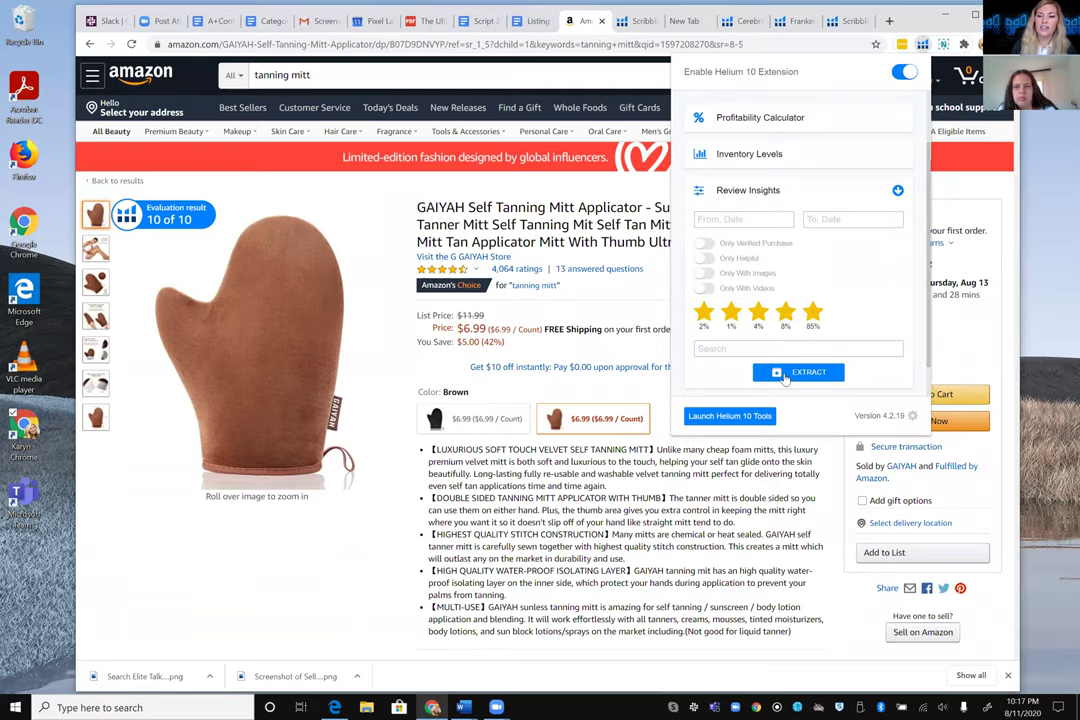
pyautogui.click(805, 304)
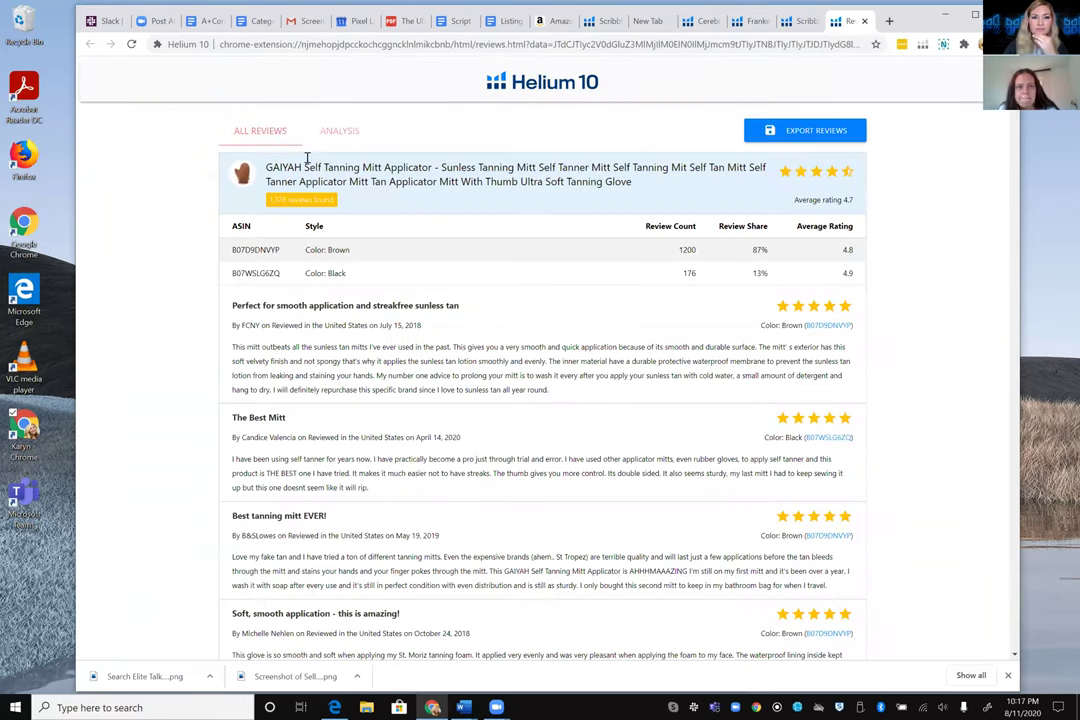
# - Show the analysis of the extracted reviews and read through the phrases customers use most often
pyautogui.click(340, 132)
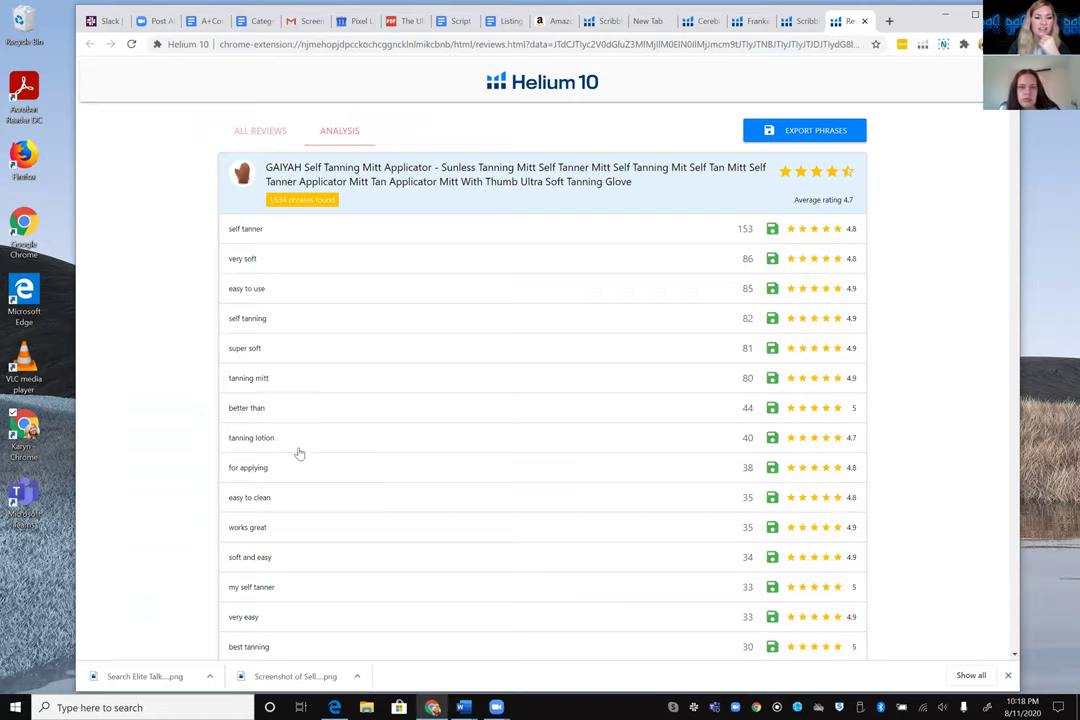
pyautogui.scroll(-1, 408, 305)
pyautogui.scroll(-6, 408, 305)
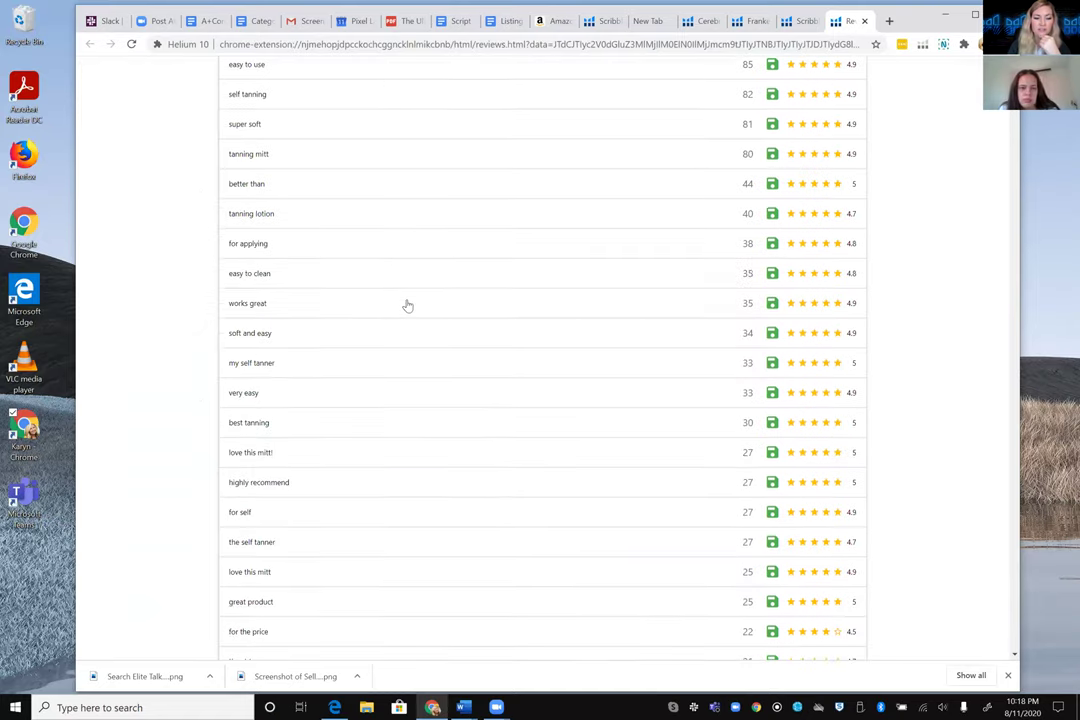
pyautogui.scroll(-5, 408, 305)
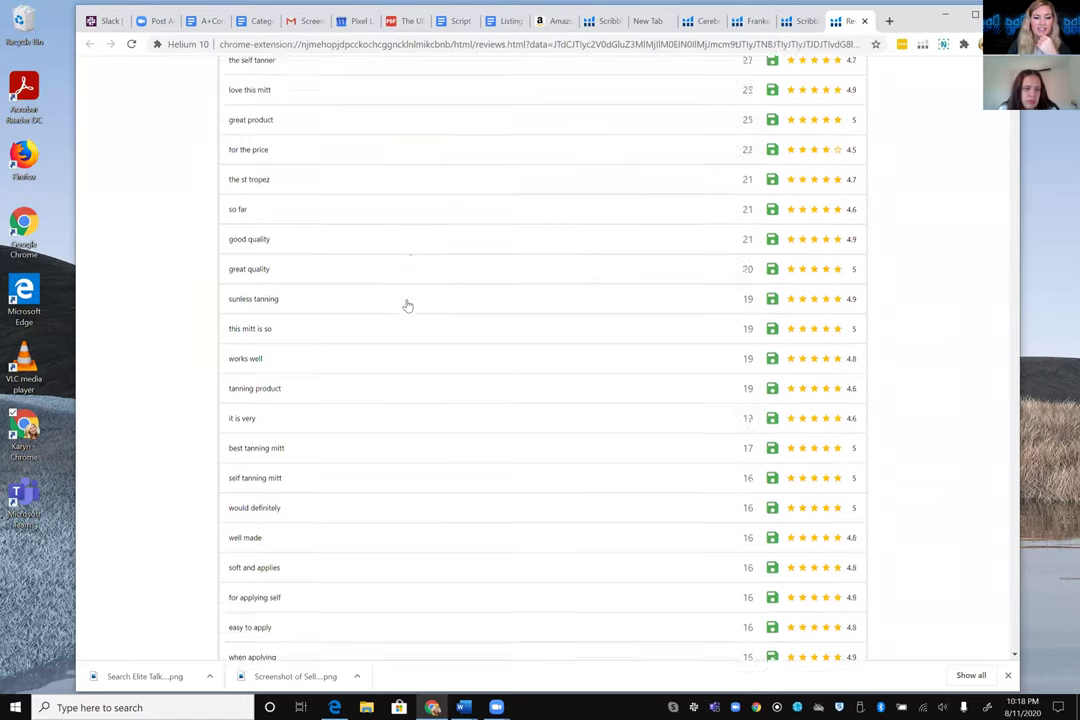
pyautogui.scroll(-4, 408, 305)
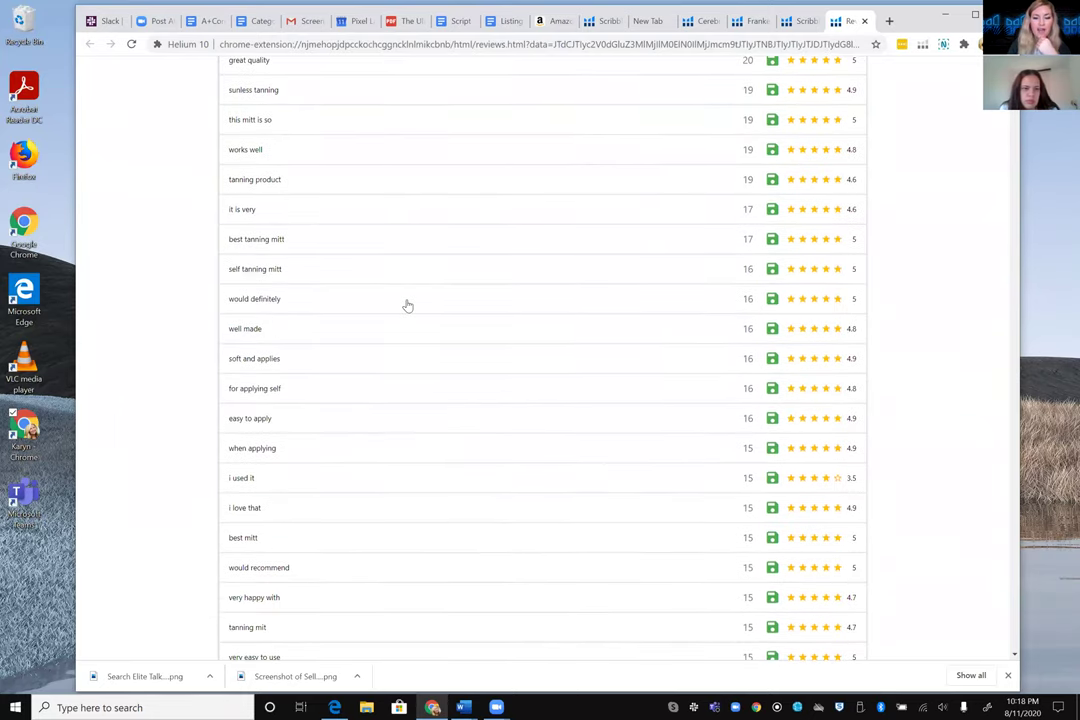
pyautogui.scroll(-1, 408, 305)
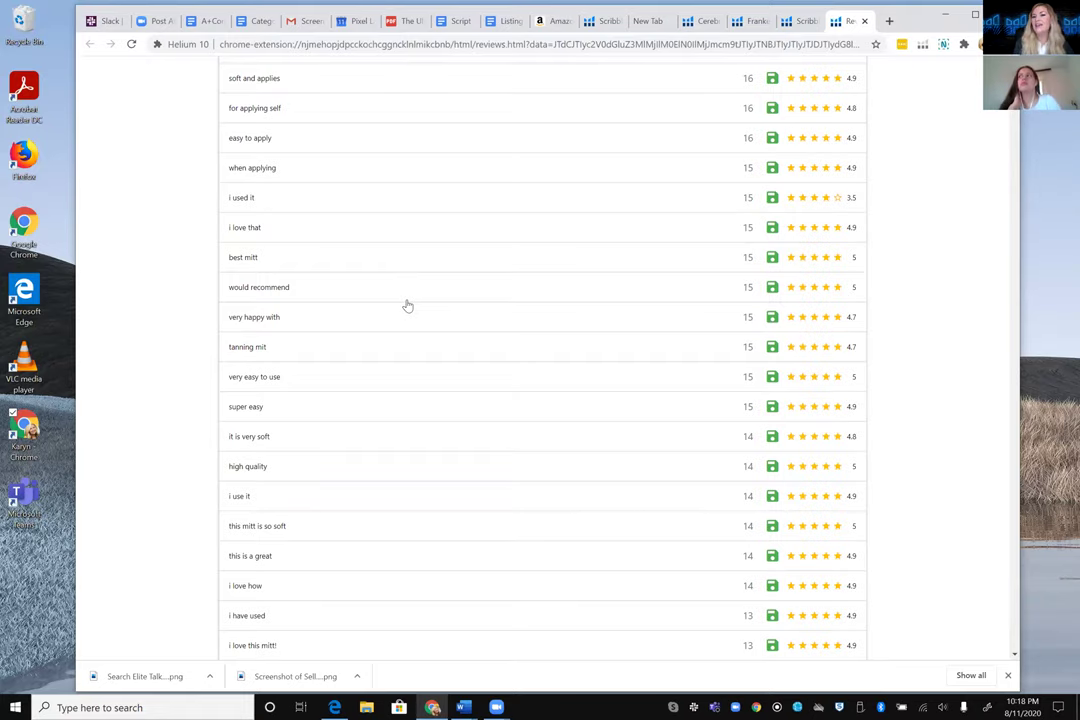
pyautogui.scroll(15, 408, 305)
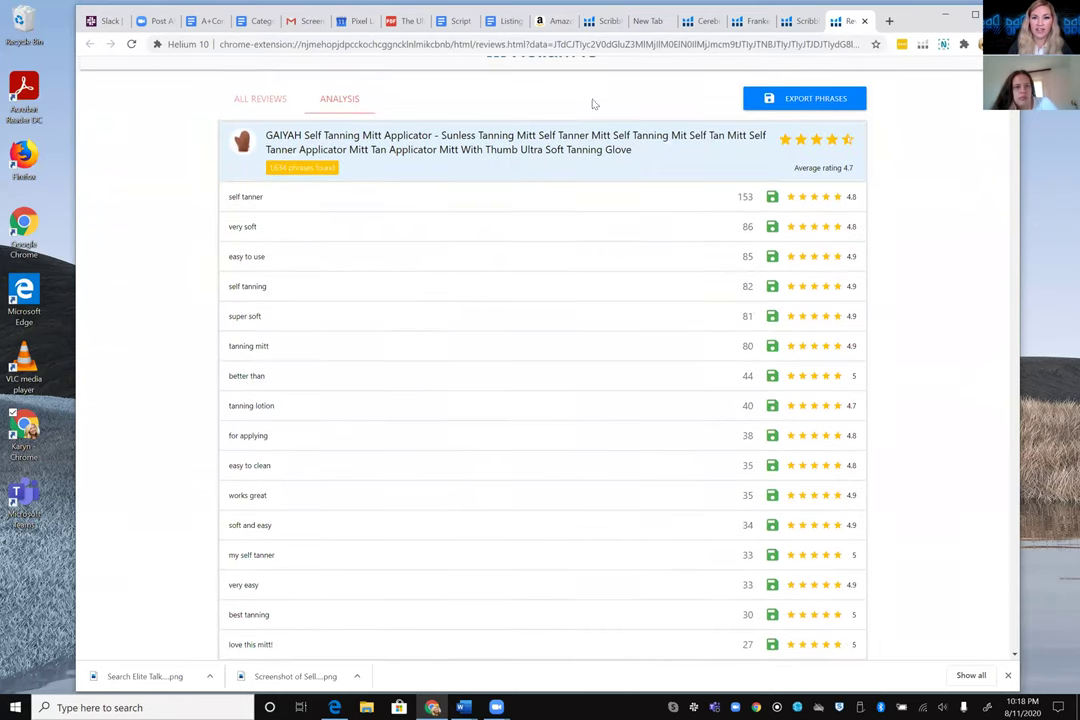
# - Examine the imported GAIYAH title and all five bullet points in Scribbles as a reference for the new listing
pyautogui.click(801, 24)
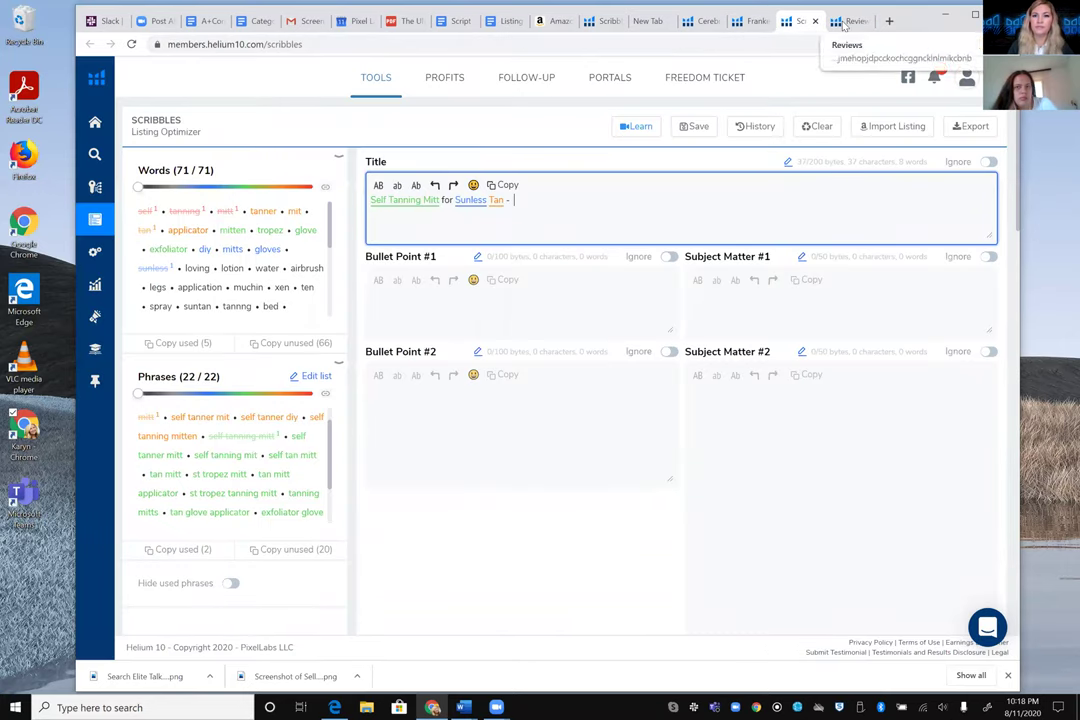
pyautogui.click(603, 21)
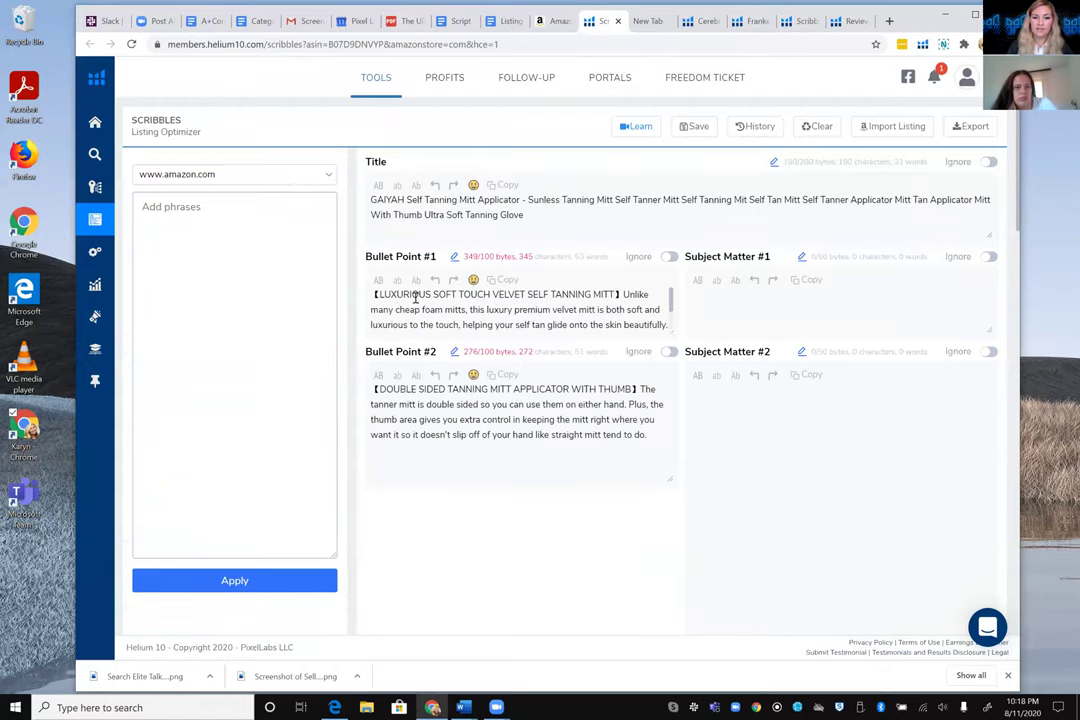
pyautogui.scroll(-1, 466, 398)
pyautogui.scroll(-4, 466, 398)
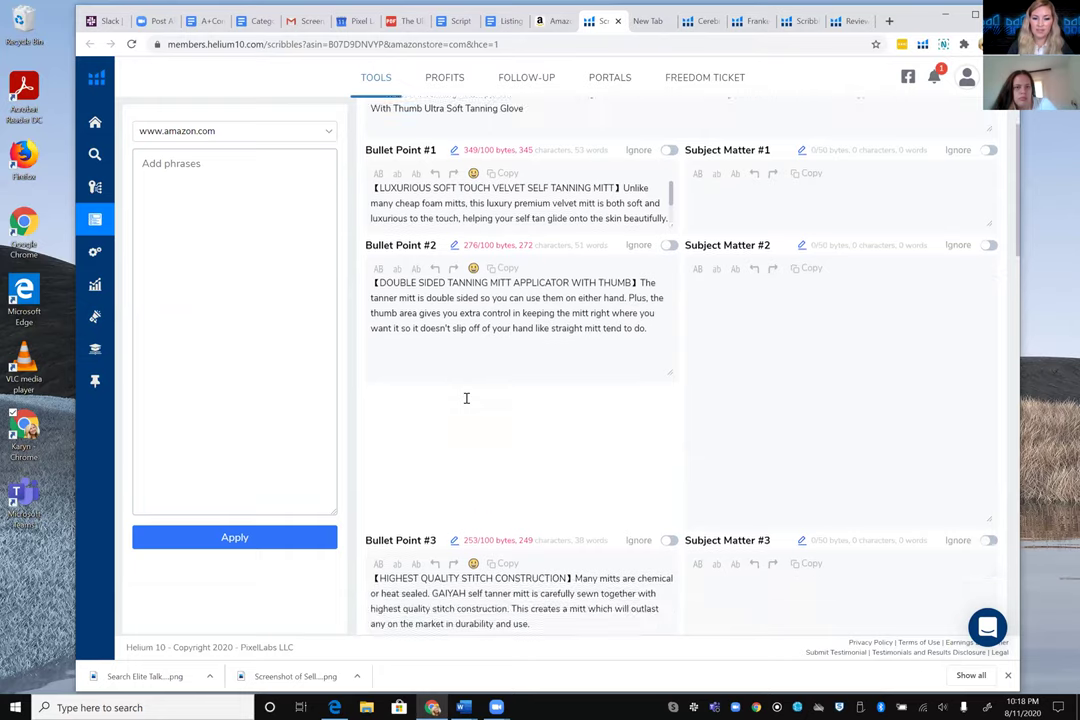
pyautogui.scroll(-2, 466, 402)
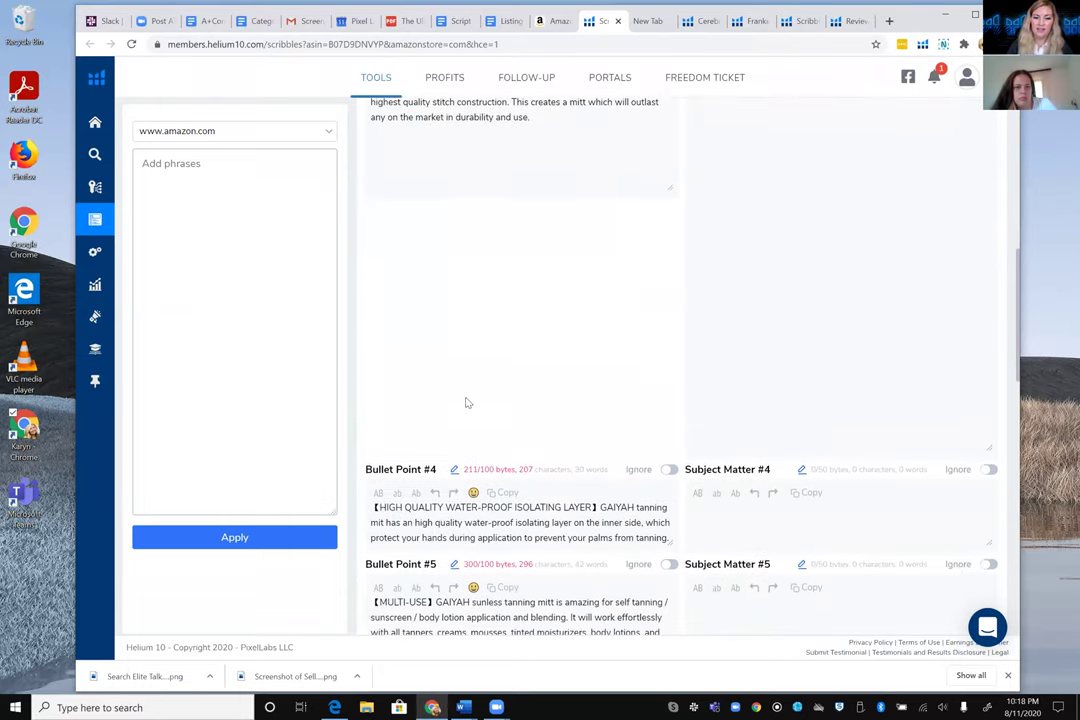
pyautogui.scroll(-1, 466, 402)
pyautogui.scroll(7, 466, 402)
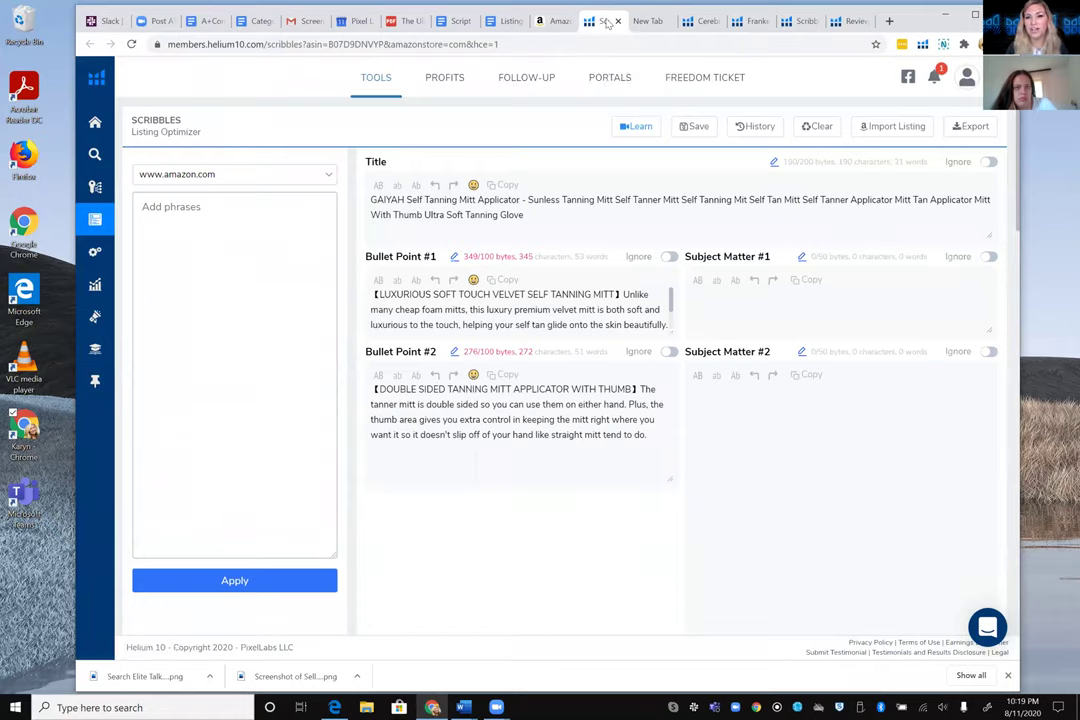
# - Return to the new listing in Scribbles and start Bullet Point #1 with the all-caps heading "#1 SUPER SOFT TANNING MITT-"
pyautogui.rightClick(797, 24)
pyautogui.click(797, 24)
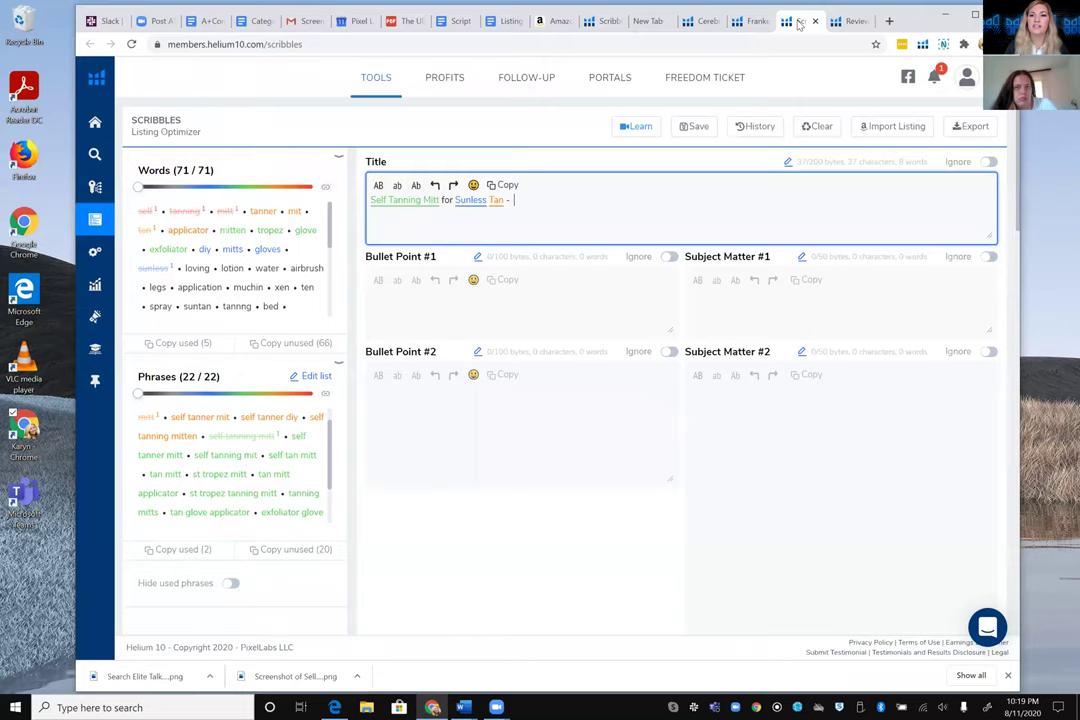
pyautogui.click(506, 306)
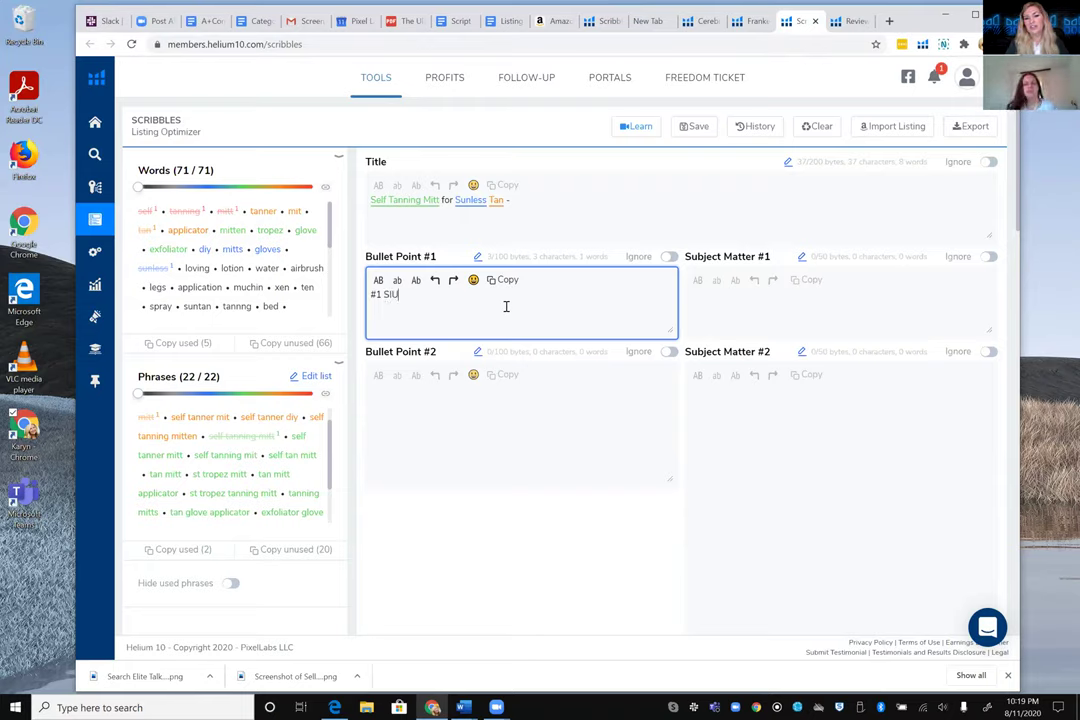
pyautogui.write('er Soft')
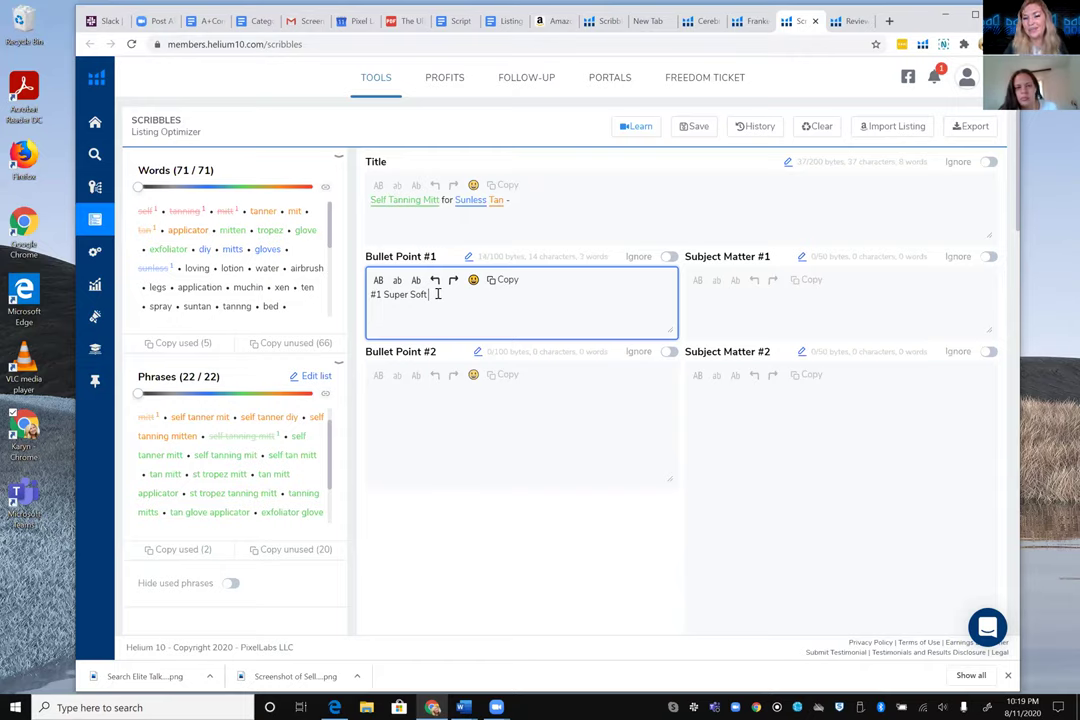
pyautogui.moveTo(432, 296); pyautogui.dragTo(348, 310)
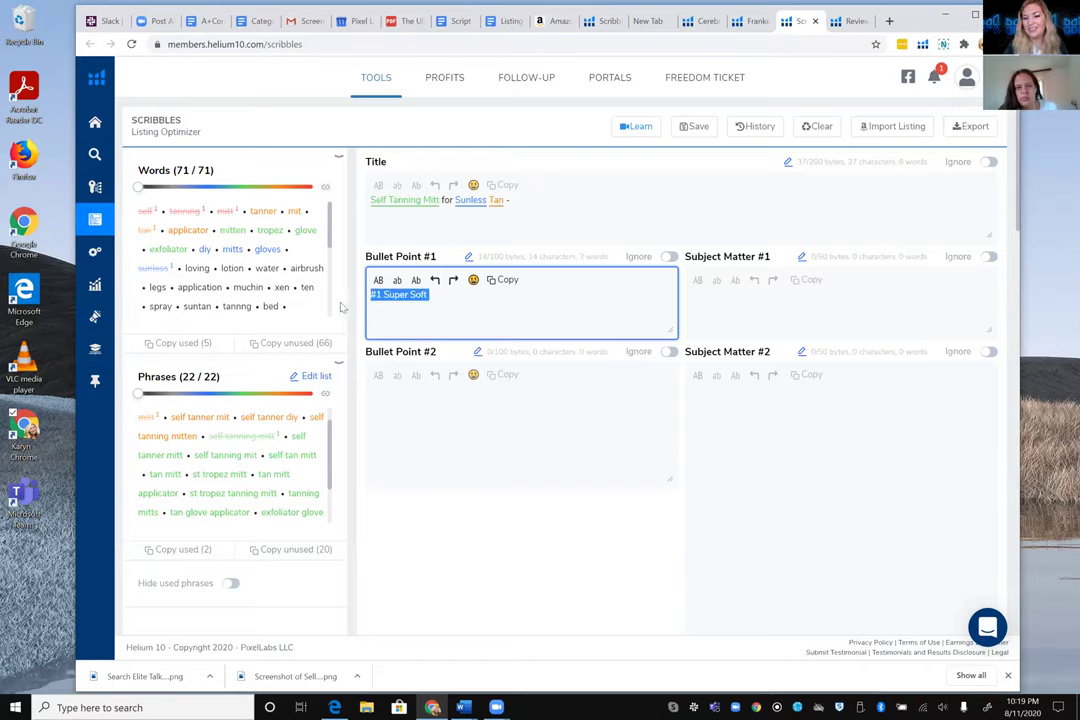
pyautogui.click(378, 281)
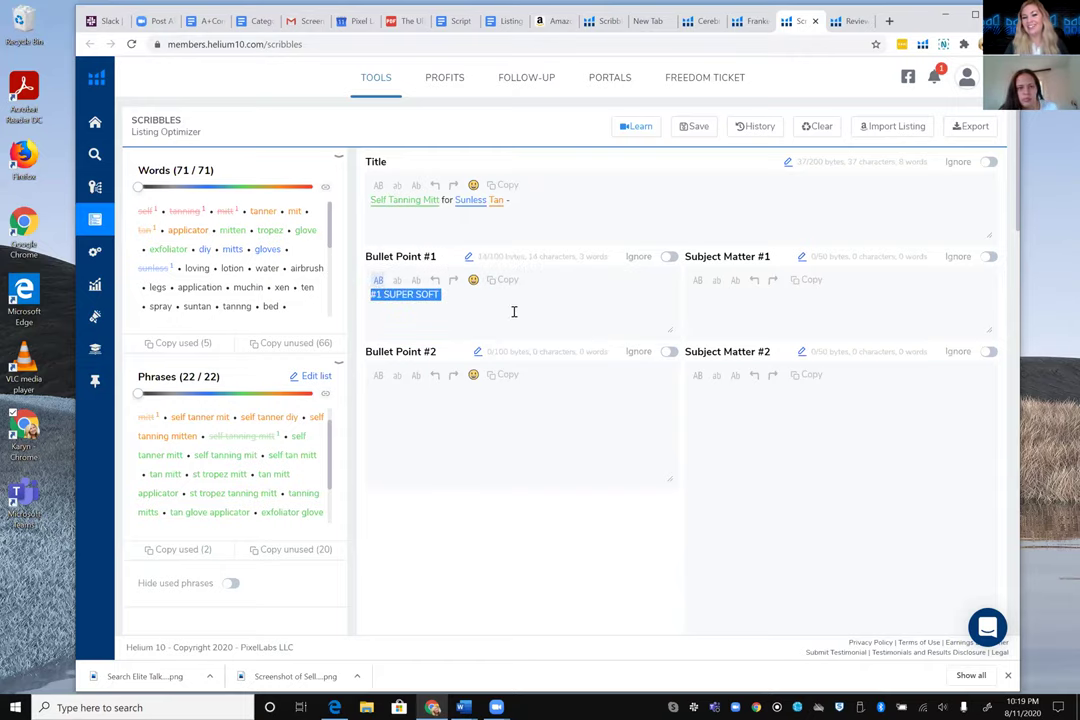
pyautogui.click(475, 305)
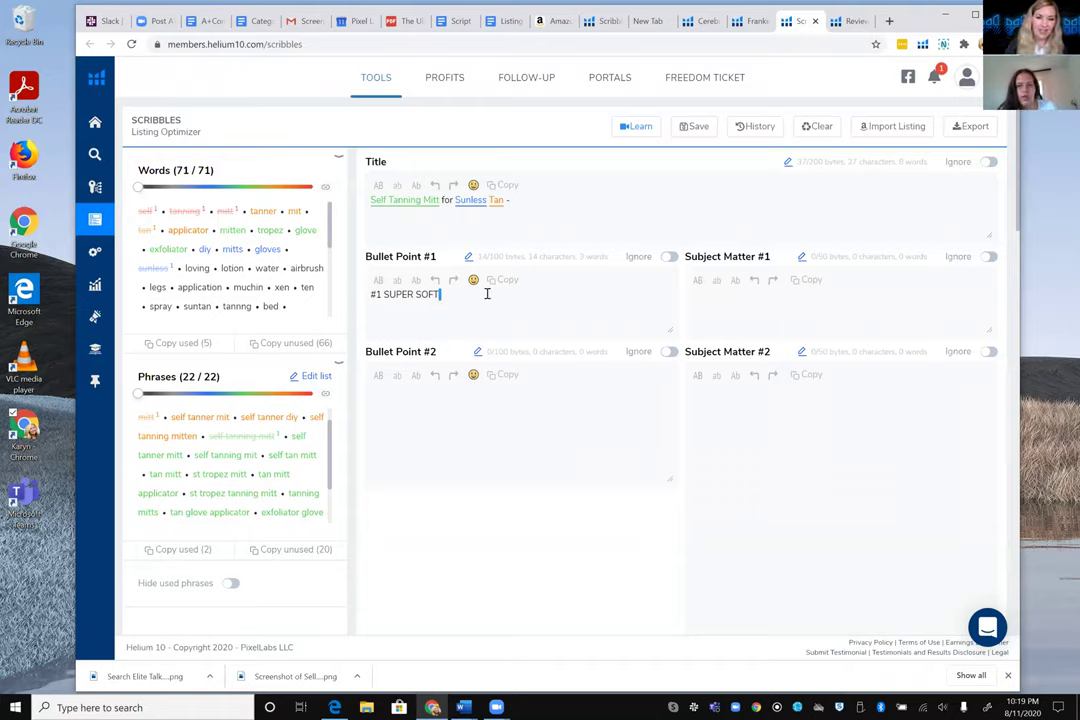
pyautogui.write('TANNING MITT -')
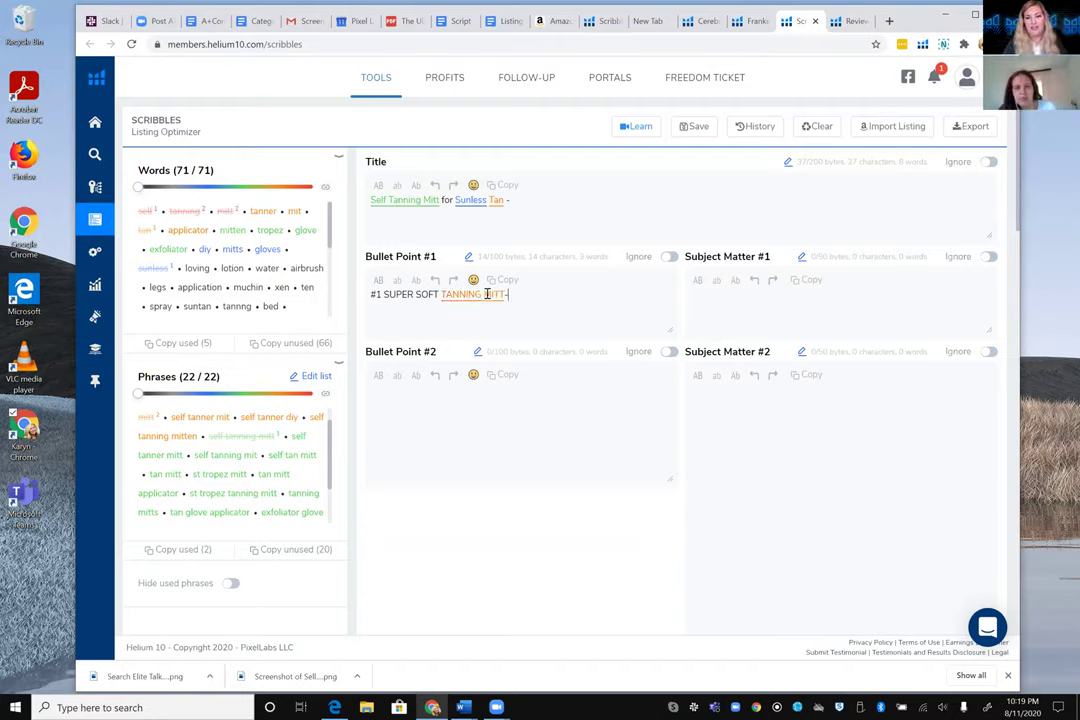
# - Check the review phrases and the GAIYAH bullets for ideas and head Bullet Point #2 "EASY TO CLEAN WITH JUST WATER-"
pyautogui.click(499, 444)
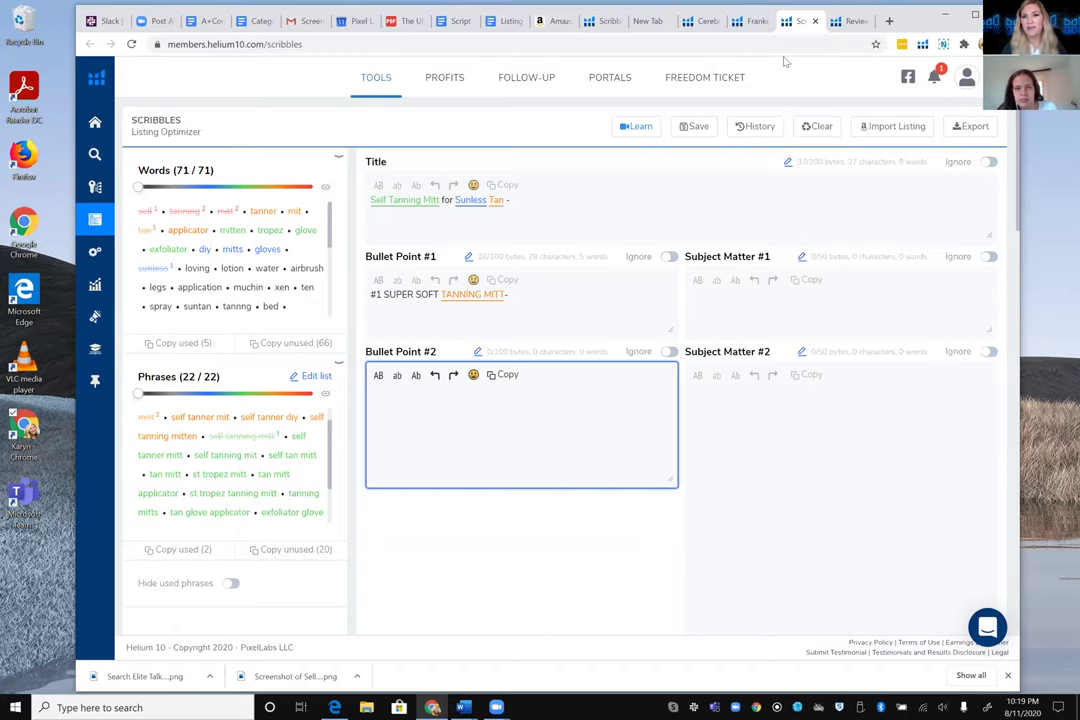
pyautogui.click(847, 21)
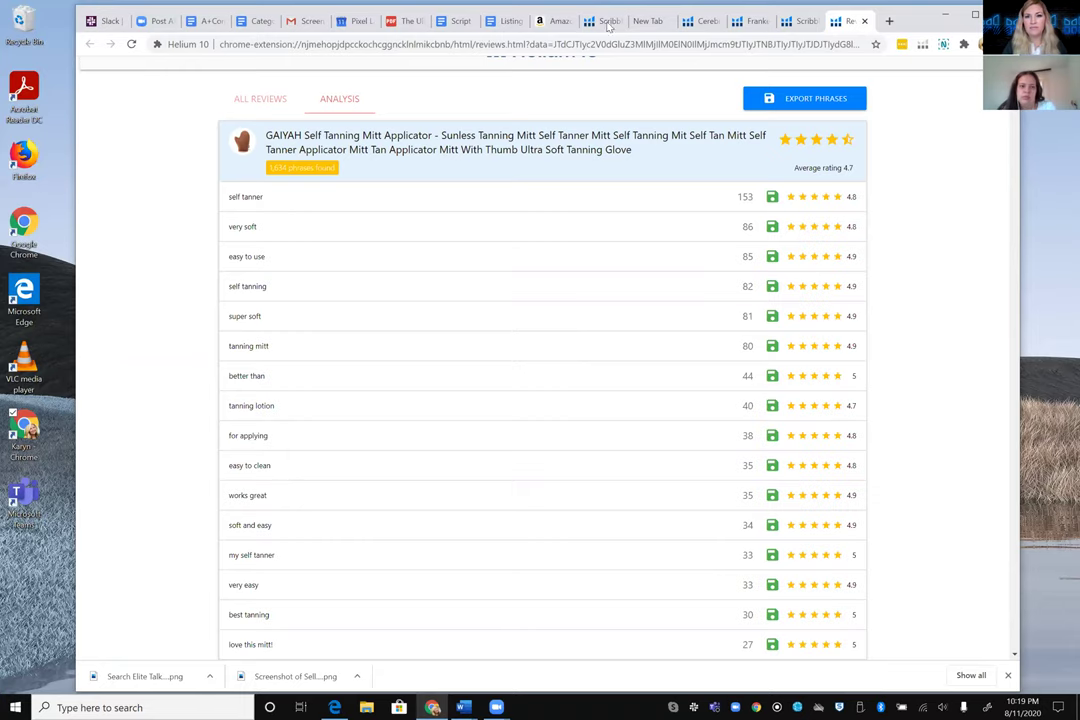
pyautogui.click(607, 22)
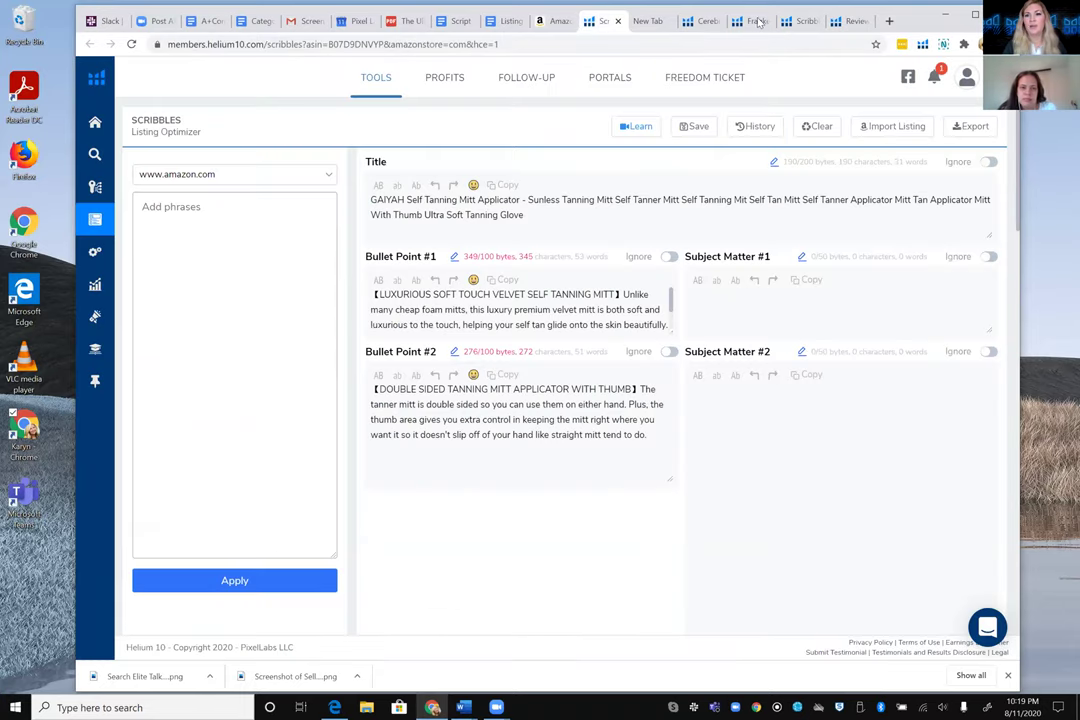
pyautogui.click(795, 21)
pyautogui.write('EASY TO CLEAN ')
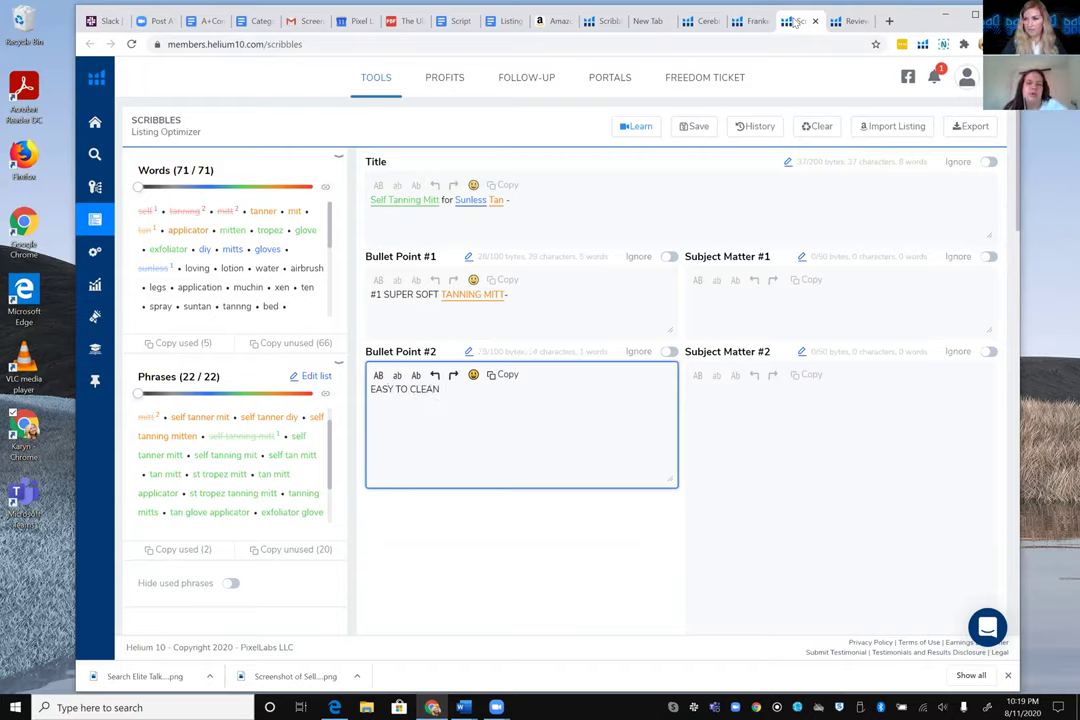
pyautogui.write('WITH JUST WATER-')
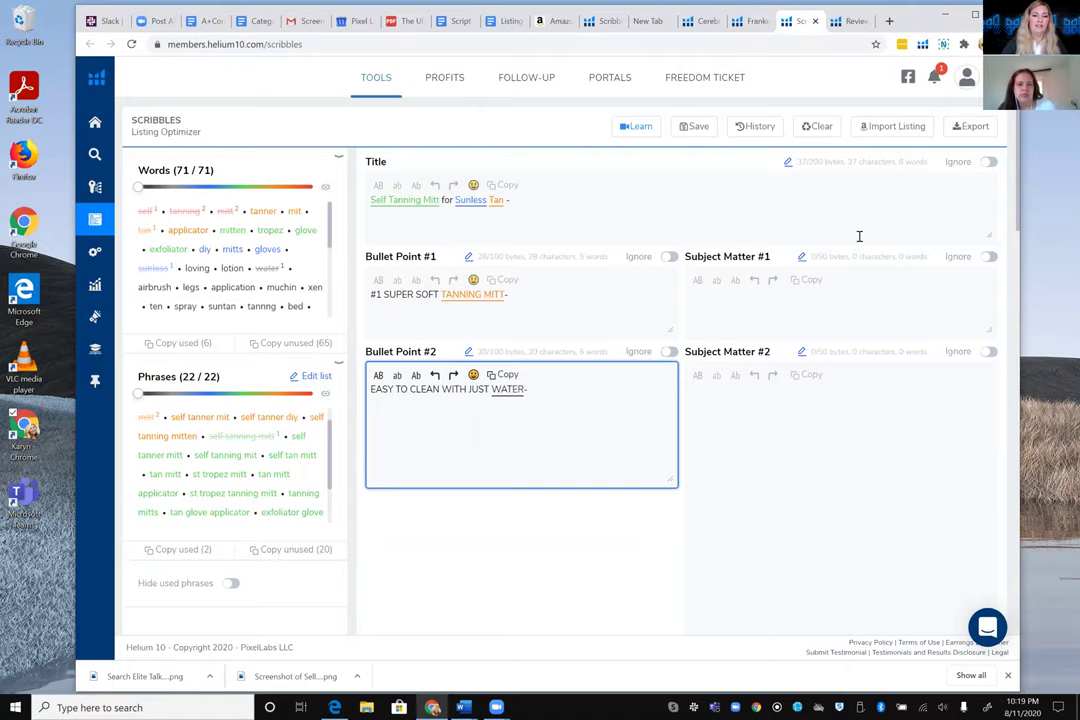
# - Start Bullet Point #3 with the all-caps heading "GET A NATURAL, STREAK-FREE TAN!"
pyautogui.scroll(-2, 511, 390)
pyautogui.click(426, 547)
pyautogui.write('PERFECT.')
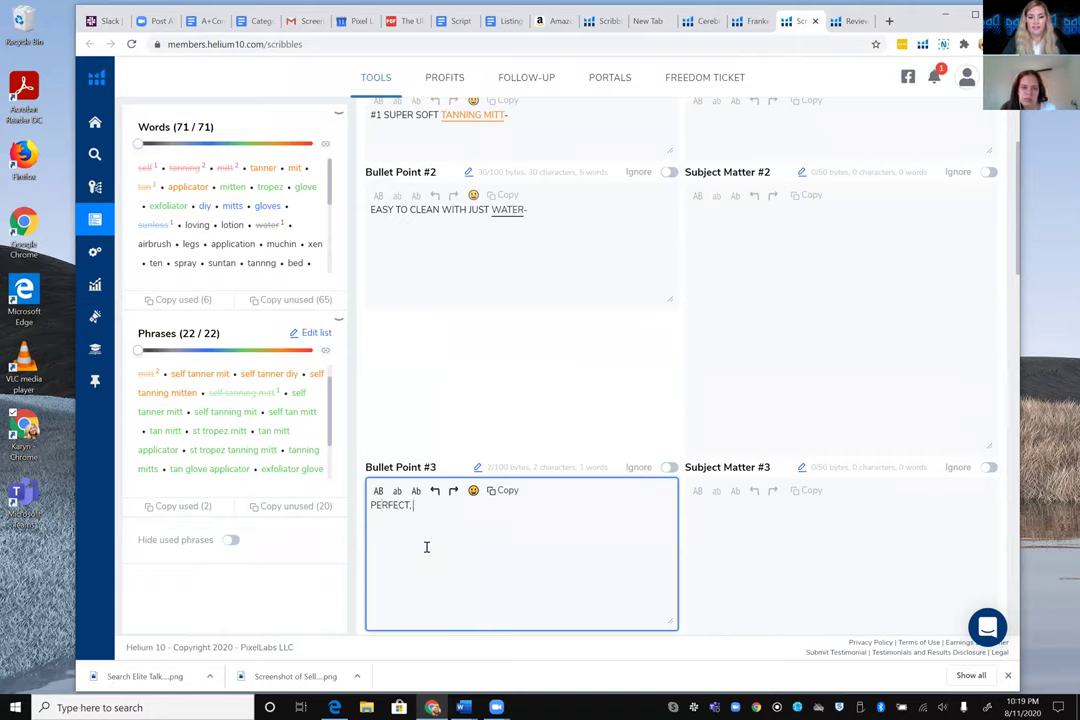
pyautogui.press('BackSpace')
pyautogui.press('BackSpace')
pyautogui.press('BackSpace')
pyautogui.press('BackSpace')
pyautogui.press('BackSpace')
pyautogui.press('BackSpace')
pyautogui.press('BackSpace')
pyautogui.write('GET A NATURAL, STREAK-FREE TAN')
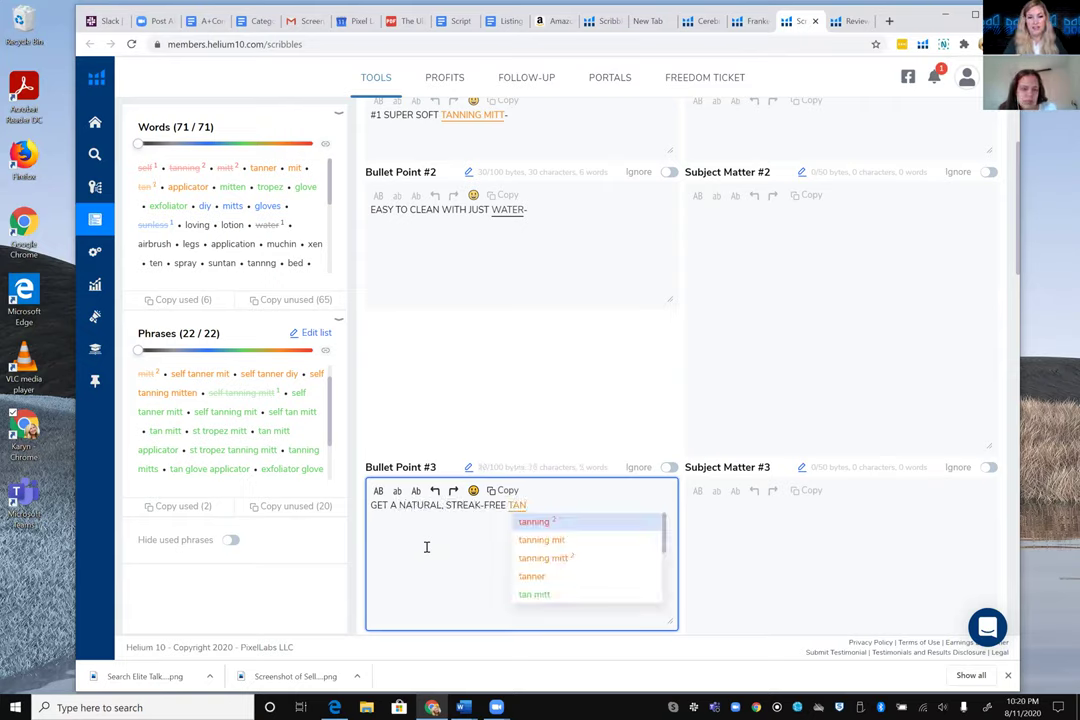
pyautogui.write('!')
# - Continue Bullet Point #3 with the sentence "Now you don't spend hours harming your skin in the sun."
pyautogui.scroll(-1, 458, 526)
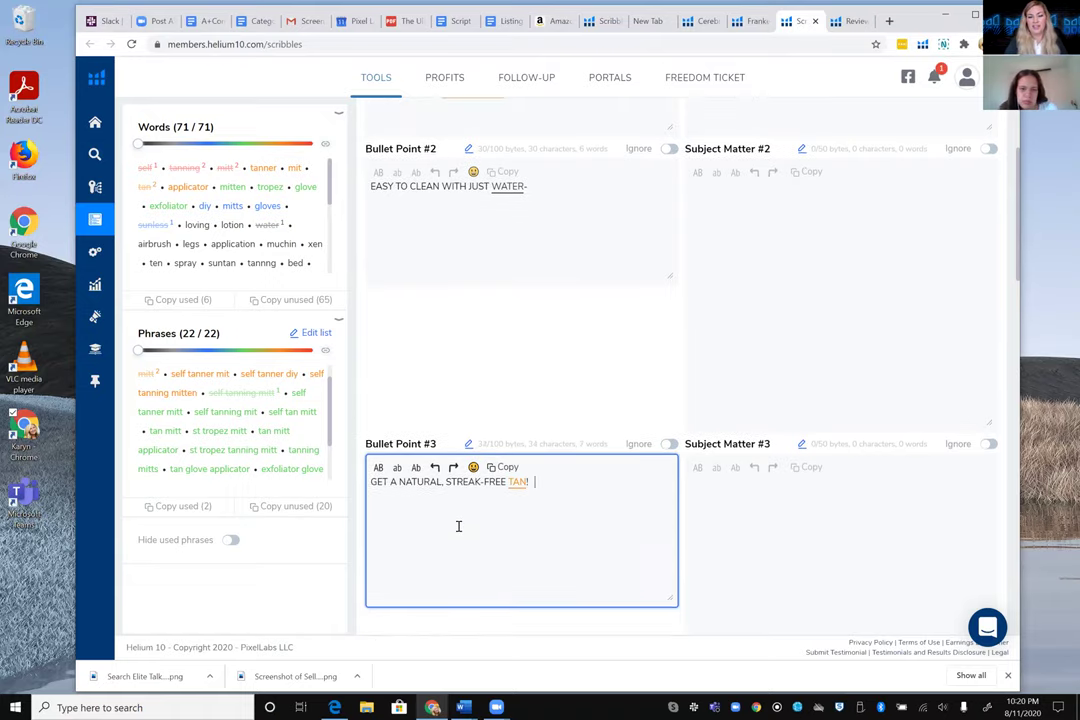
pyautogui.write("Now you odn't")
pyautogui.press('BackSpace')
pyautogui.press('BackSpace')
pyautogui.press('BackSpace')
pyautogui.write('on')
pyautogui.press('BackSpace')
pyautogui.write('dont')
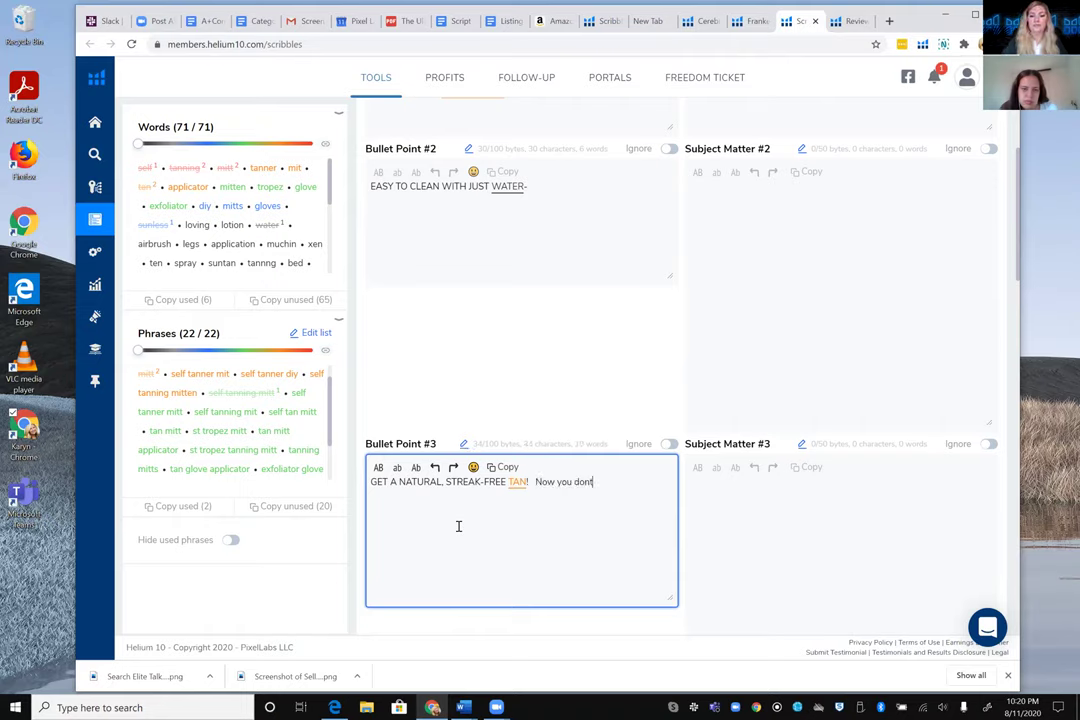
pyautogui.press('BackSpace')
pyautogui.write("'t spend hours ")
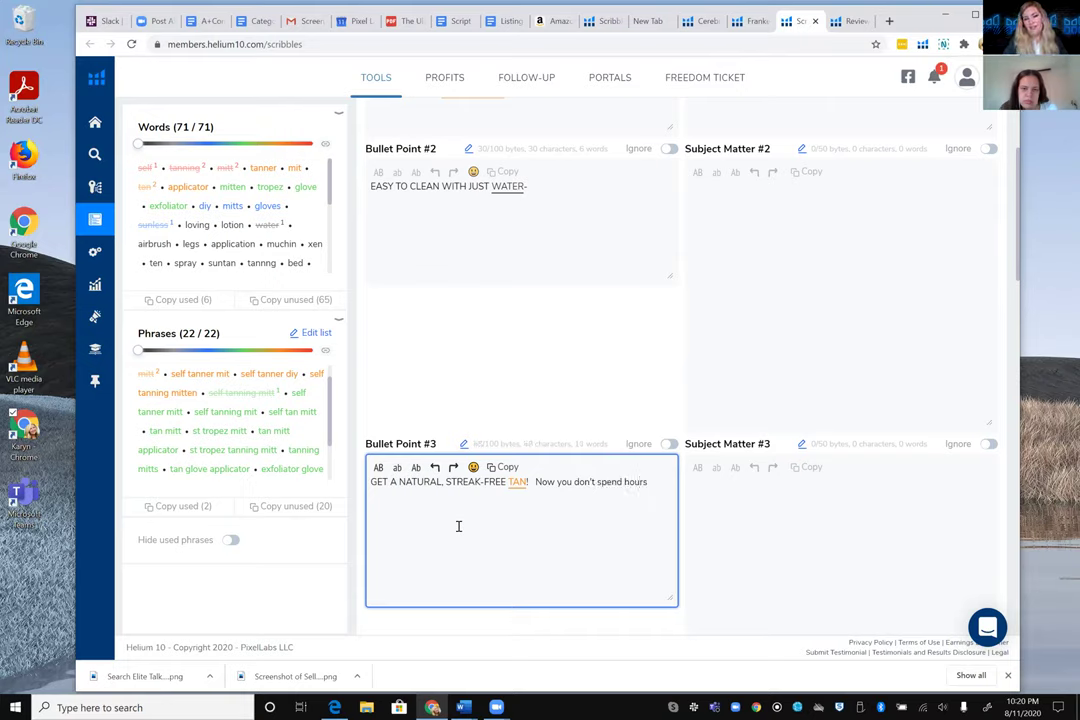
pyautogui.write('harming y')
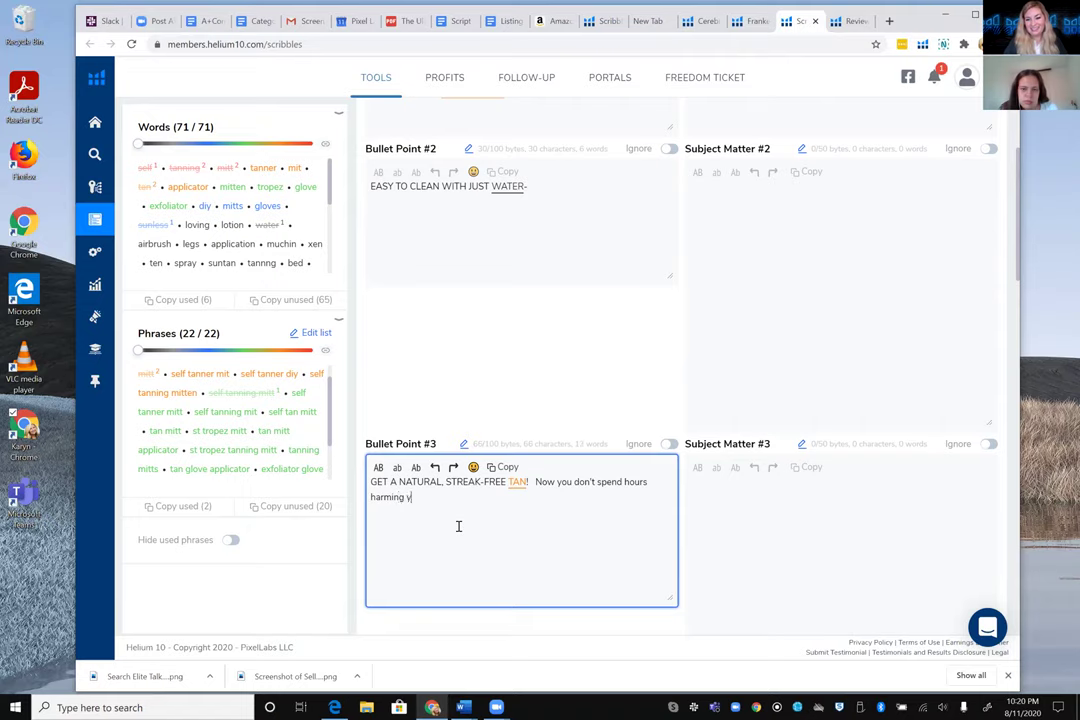
pyautogui.write('our skin in')
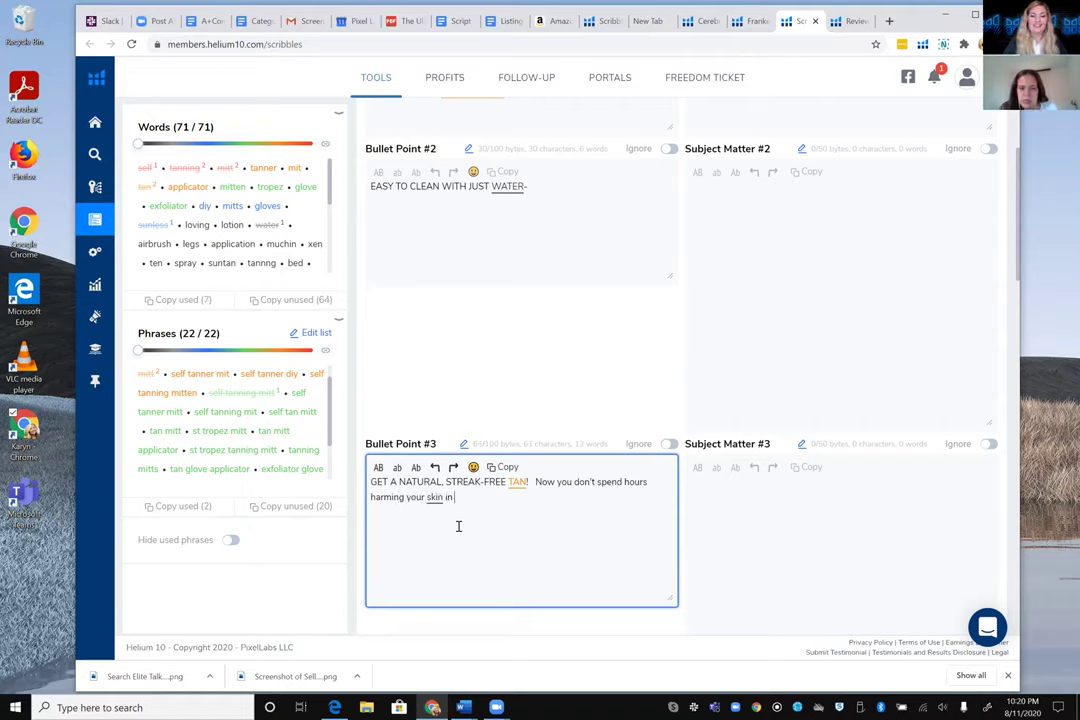
pyautogui.write(' the sun.  Just')
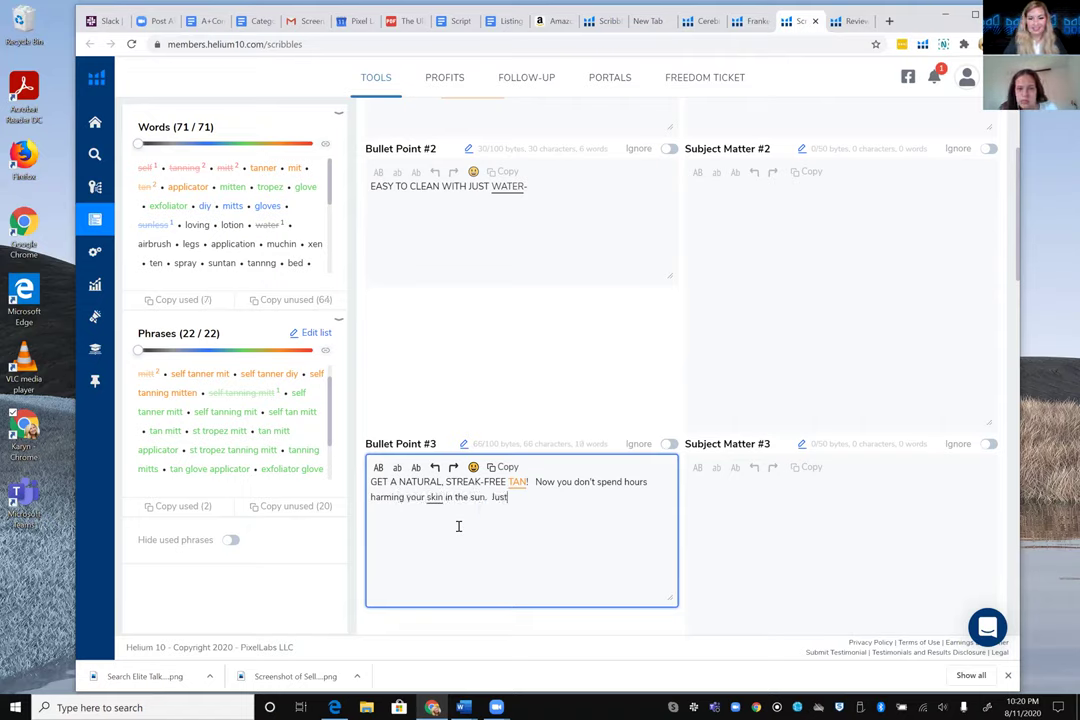
# - Add "Just grab our sunless tanning mit and your favorite tanning lotion" to Bullet Point #3, using the suggested phrase "sunless tanning mit"
pyautogui.write(' grab and')
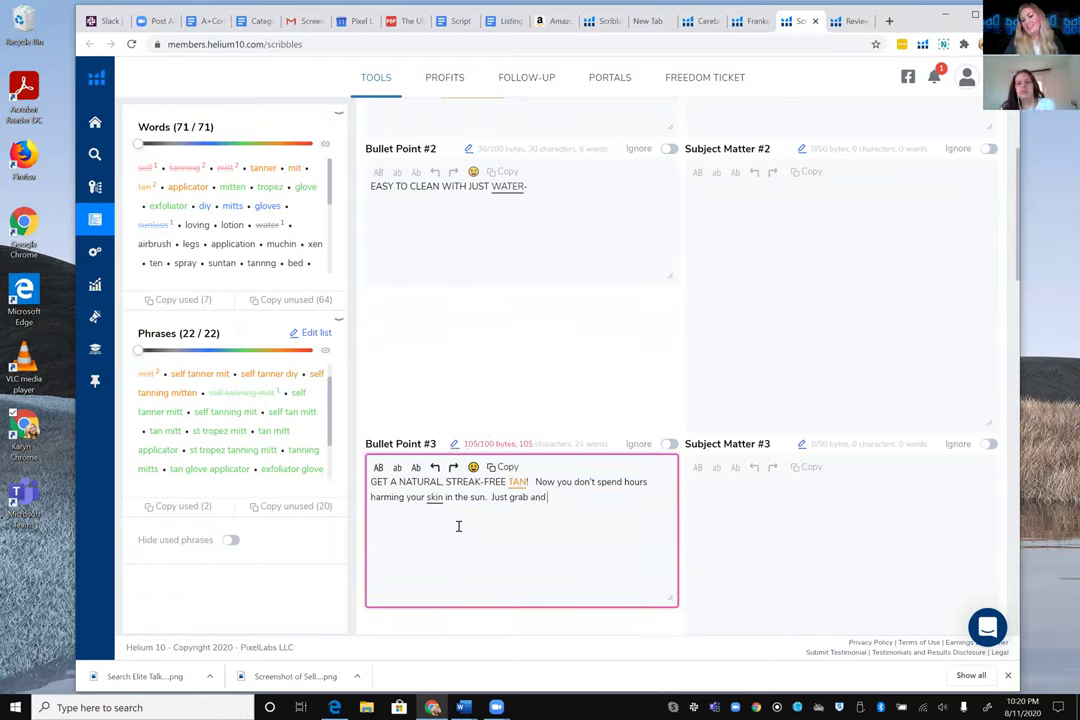
pyautogui.press('BackSpace')
pyautogui.press('BackSpace')
pyautogui.press('BackSpace')
pyautogui.write('our sunless')
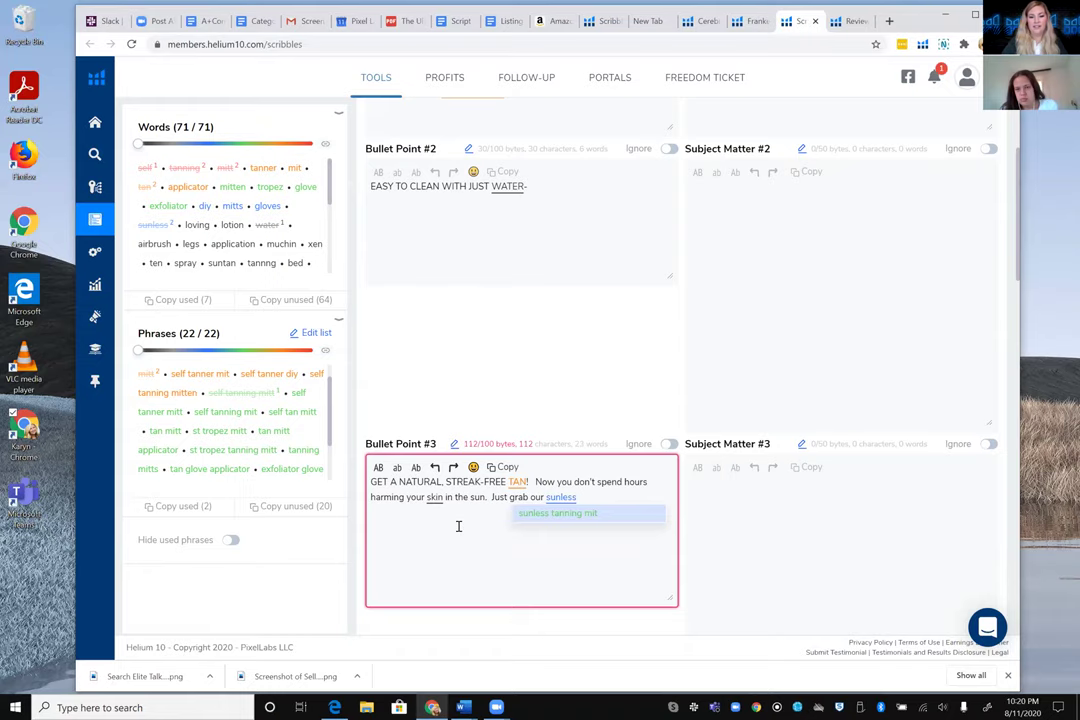
pyautogui.click(593, 513)
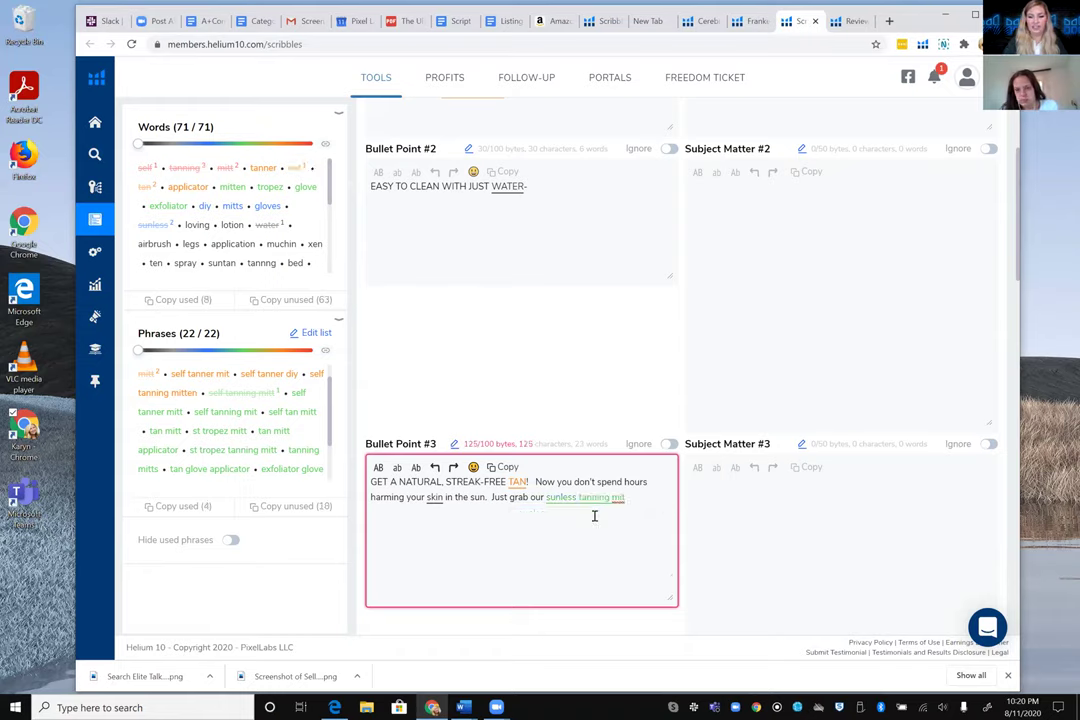
pyautogui.write('and yoru fa')
pyautogui.write('ur favorit')
pyautogui.write('e')
pyautogui.write(' tanning lotion/')
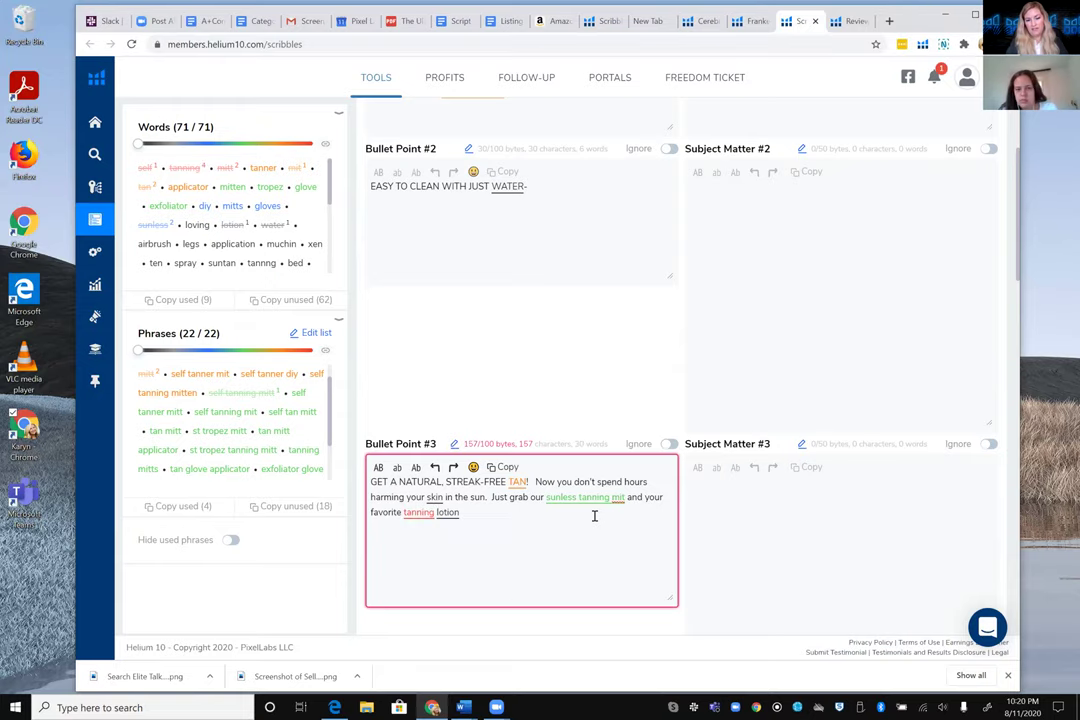
# - Insert "sunless" before "tanning lotion" in Bullet Point #3 and end the sentence with ", oil, or cream and voila!"
pyautogui.click(402, 512)
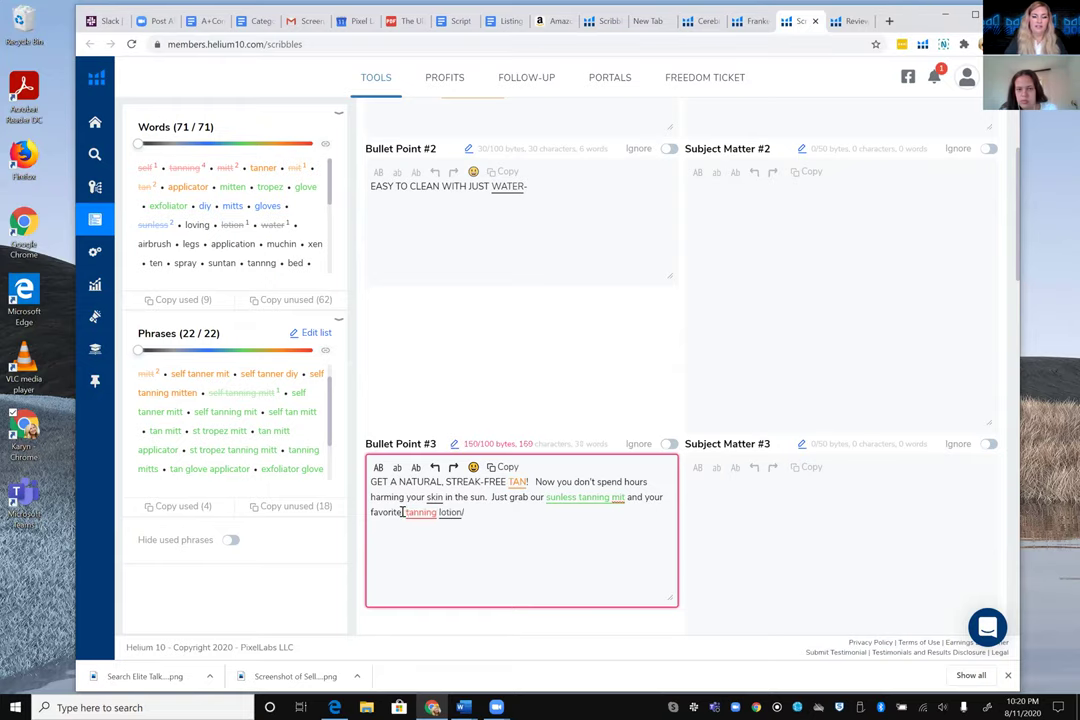
pyautogui.write('sunless')
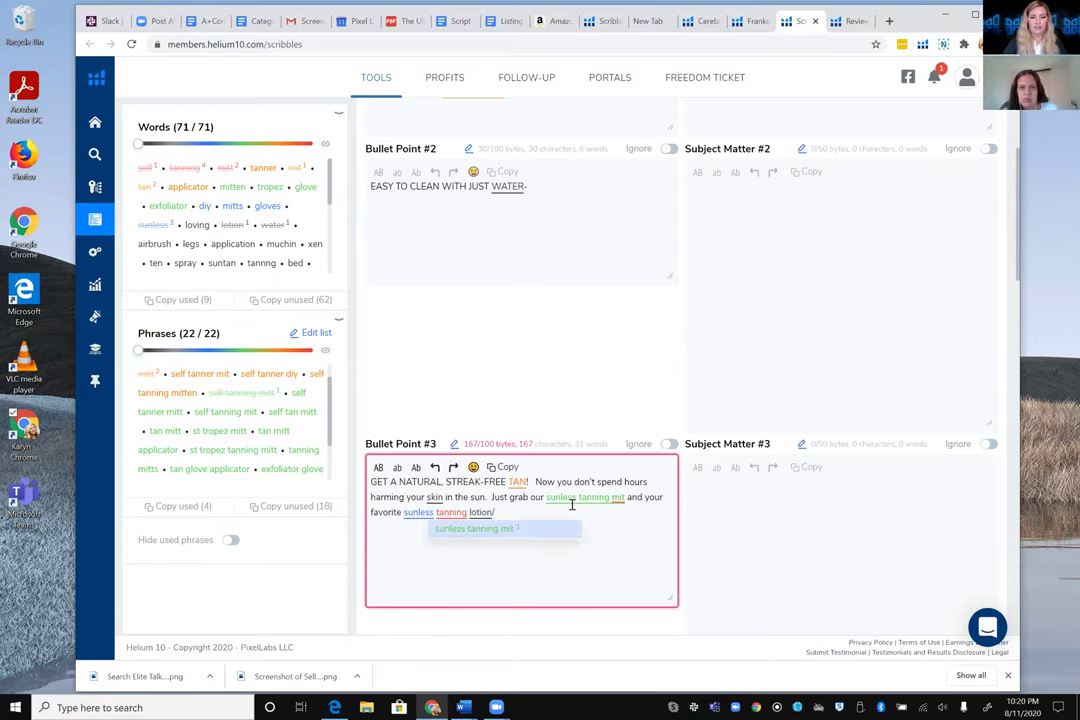
pyautogui.click(514, 513)
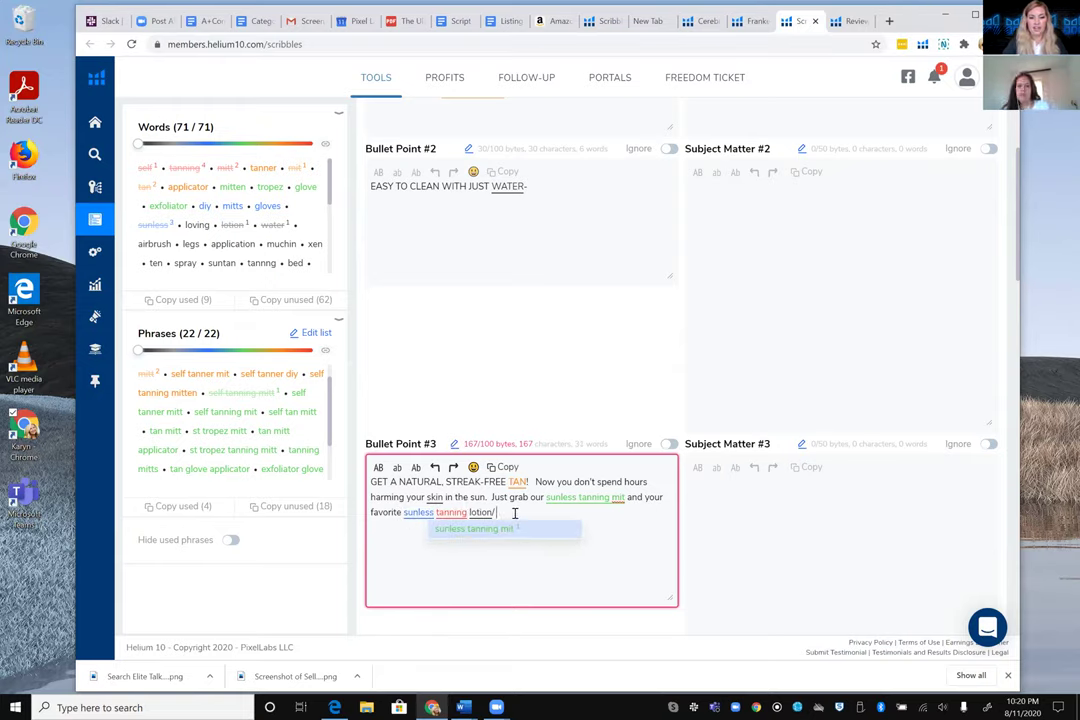
pyautogui.press('BackSpace')
pyautogui.press('BackSpace')
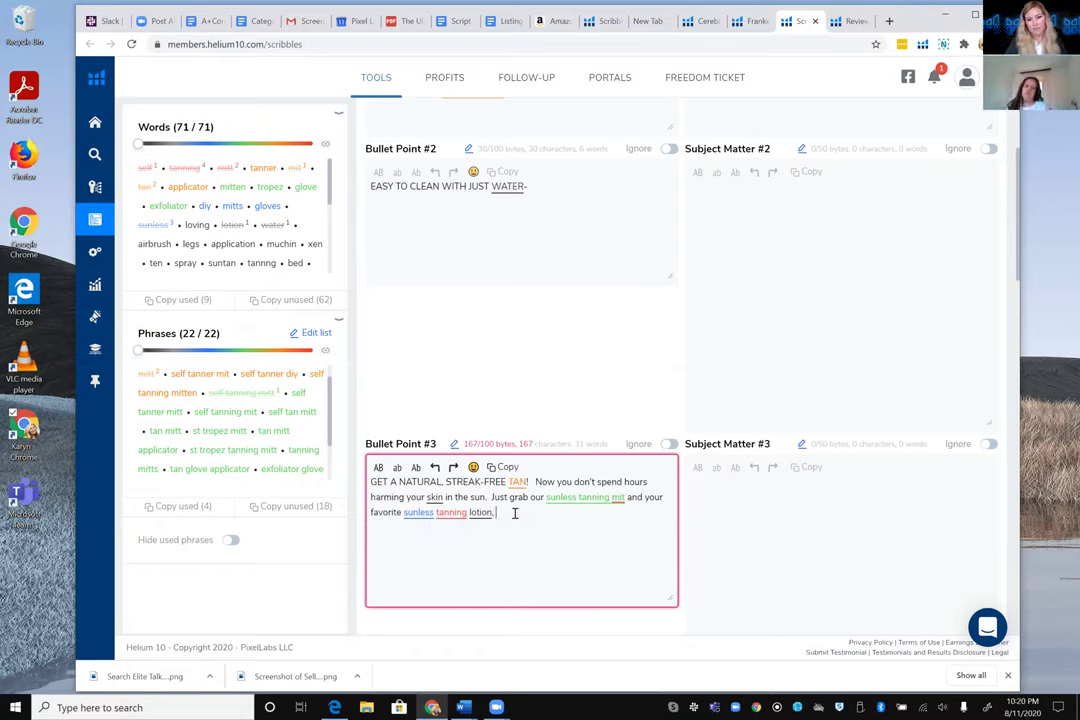
pyautogui.write(', oil, or cream and voila!')
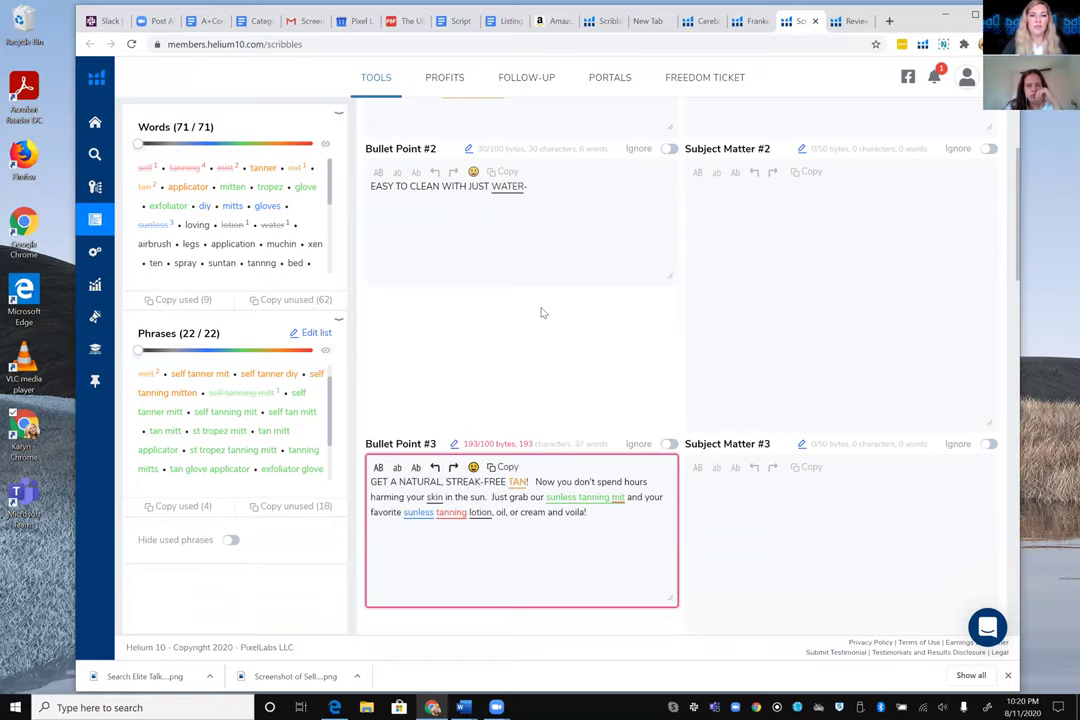
# - Read further through the most frequent customer phrases in the GAIYAH review analysis and return to the Scribbles draft
pyautogui.scroll(2, 542, 308)
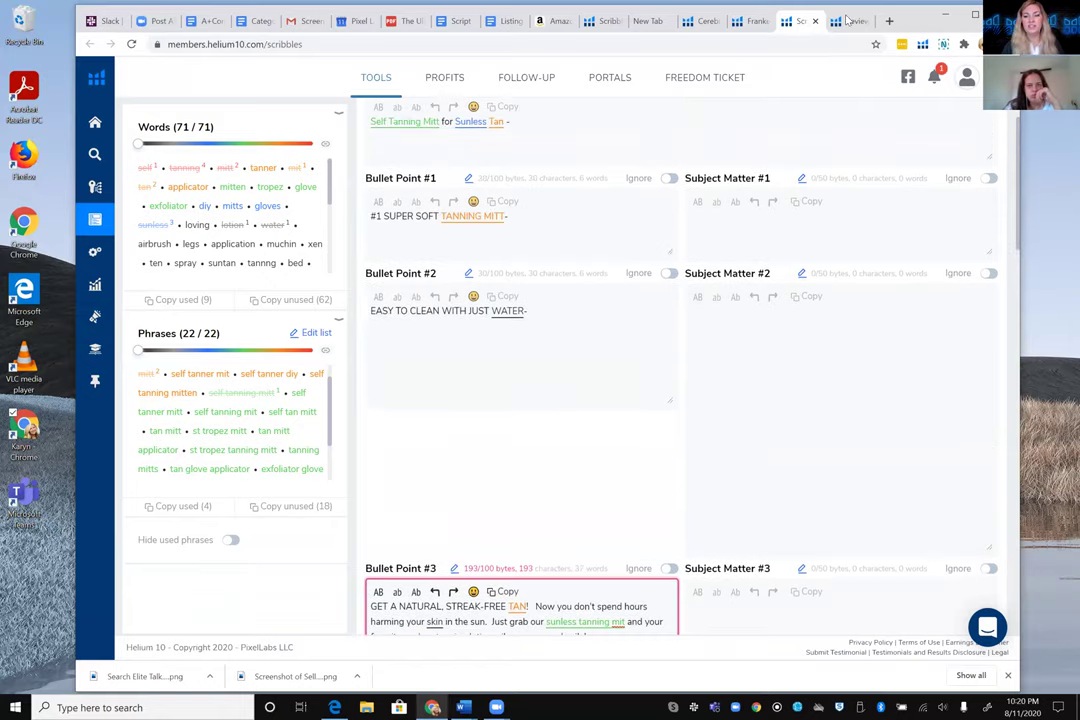
pyautogui.click(852, 20)
pyautogui.scroll(-2, 477, 424)
pyautogui.scroll(-2, 477, 424)
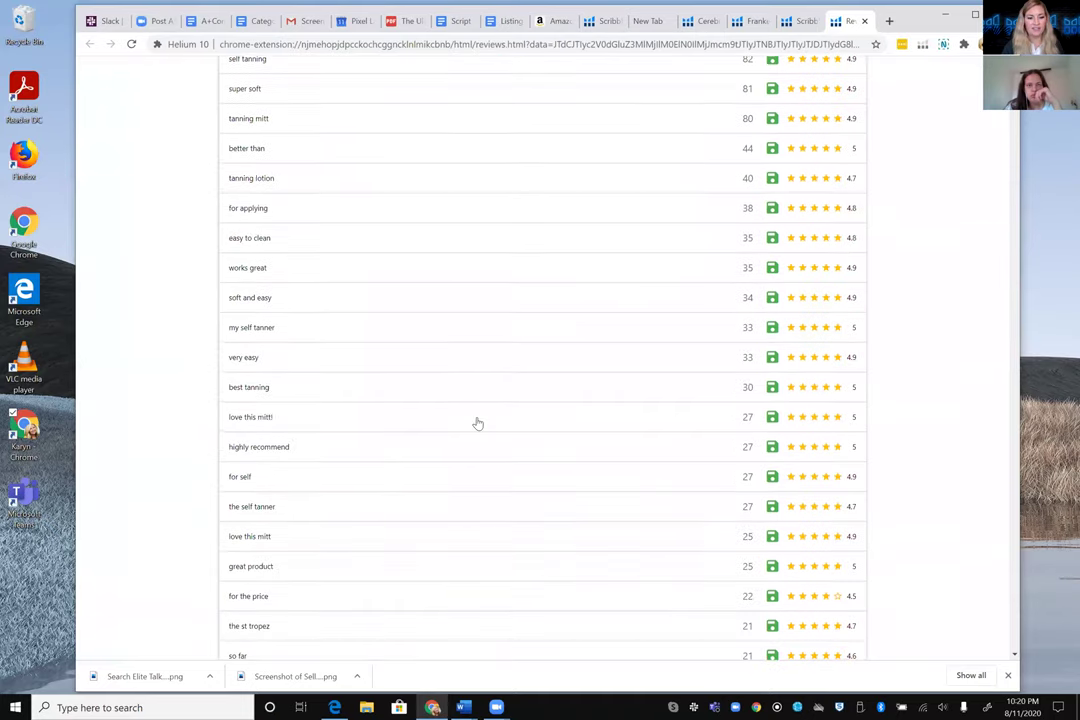
pyautogui.scroll(-1, 477, 424)
pyautogui.scroll(-2, 477, 424)
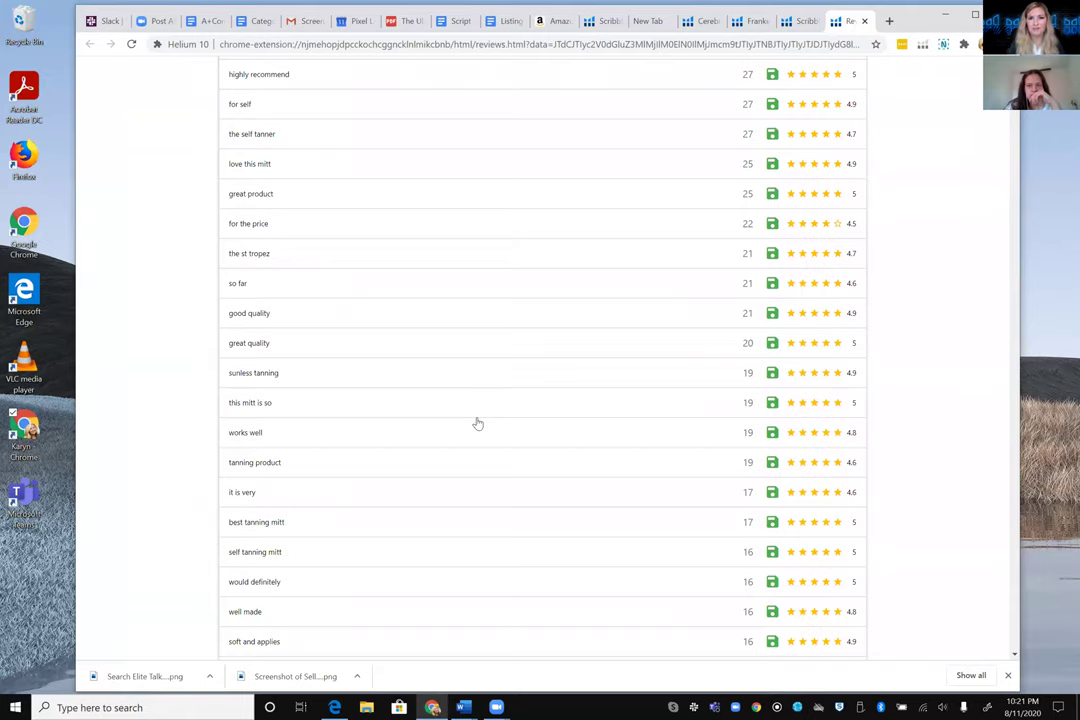
pyautogui.scroll(3, 607, 306)
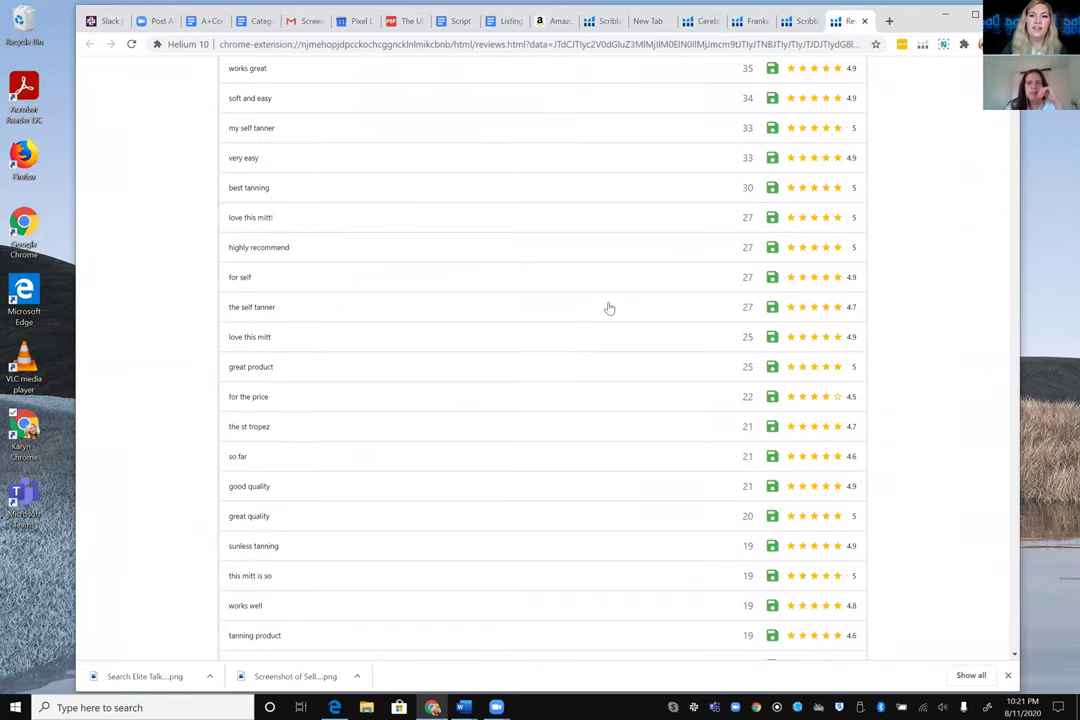
pyautogui.scroll(5, 607, 306)
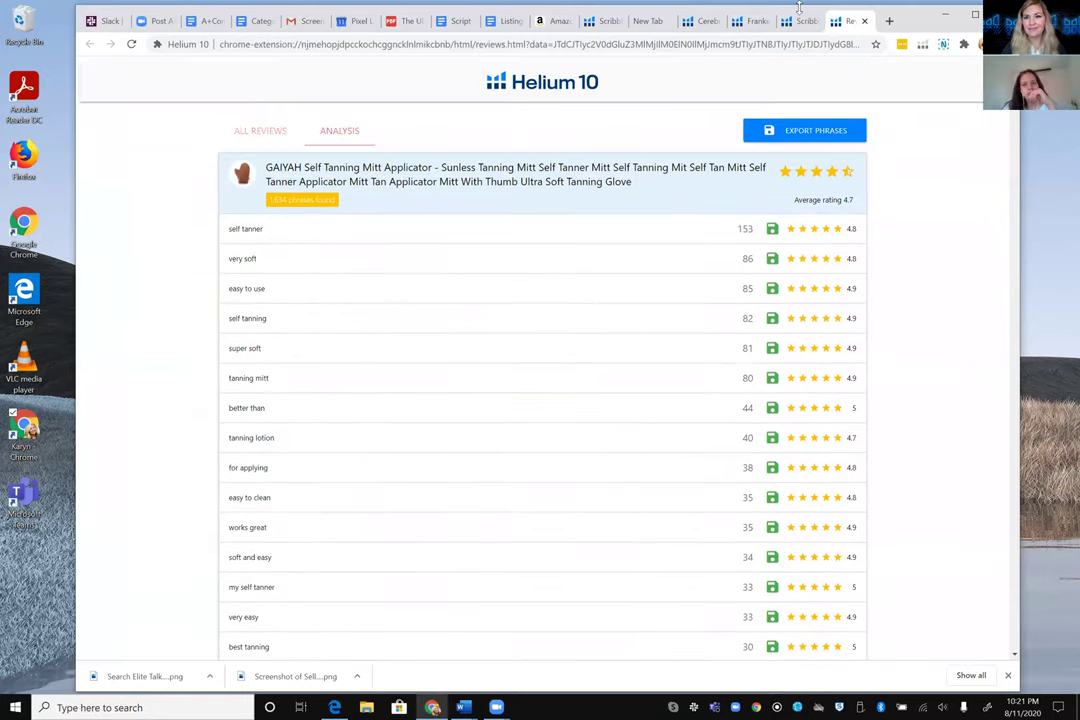
pyautogui.click(797, 21)
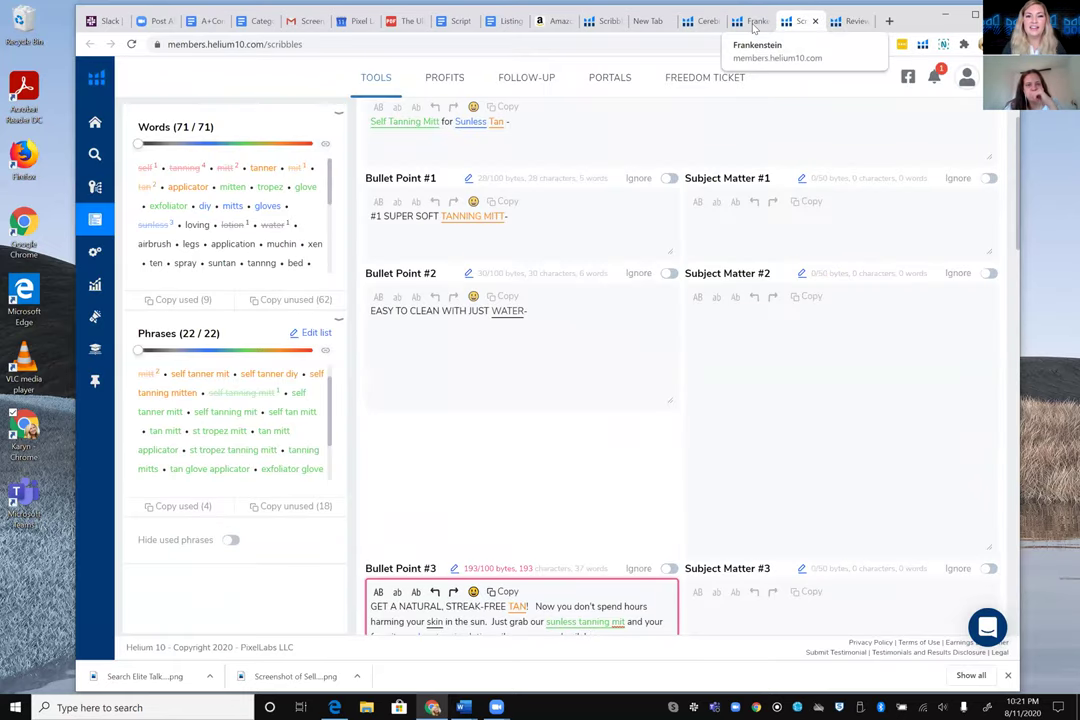
# - Check the Scribbles draft's title and bullets, and read the full customer reviews in the GAIYAH review analysis
pyautogui.scroll(2, 700, 380)
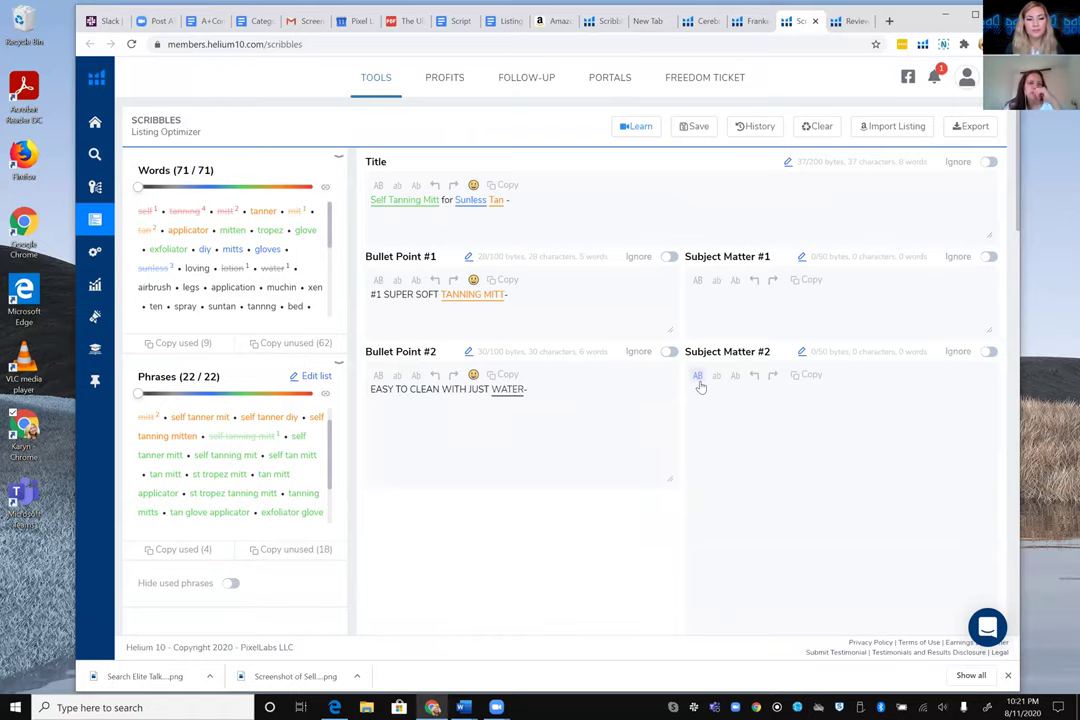
pyautogui.scroll(-3, 700, 385)
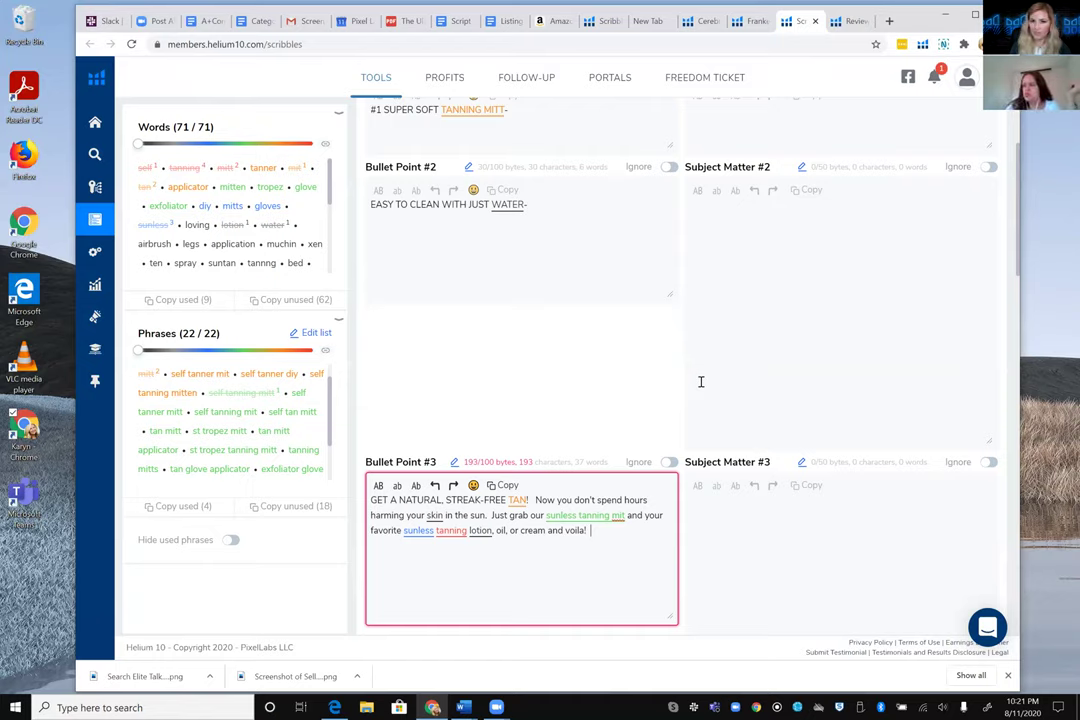
pyautogui.click(848, 22)
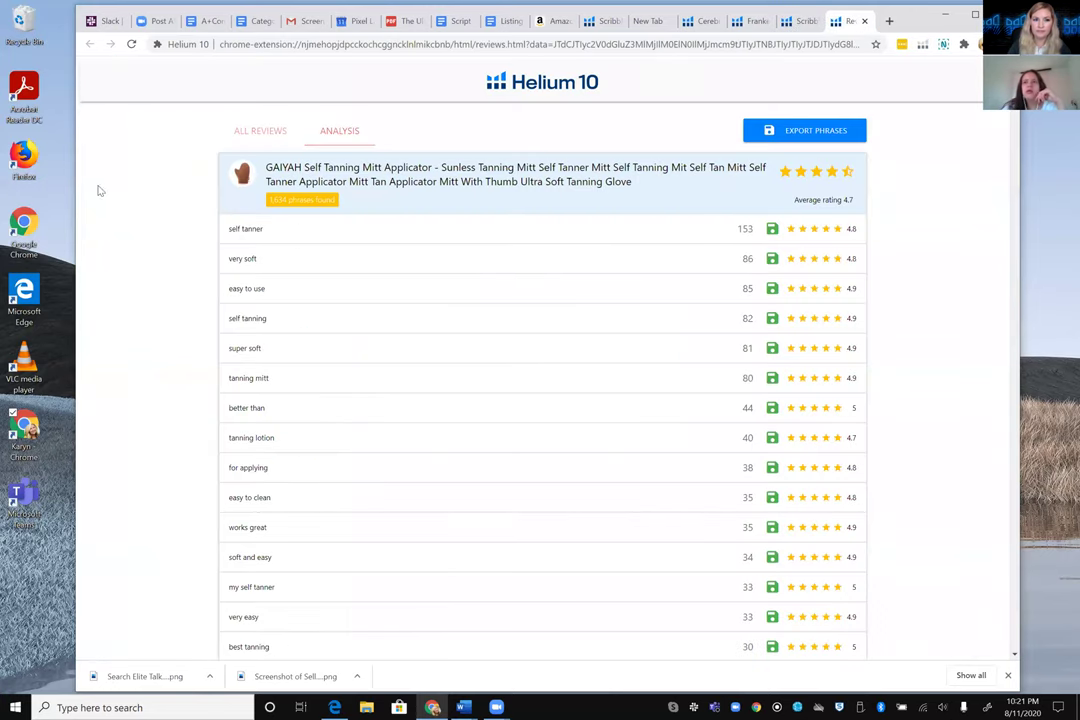
pyautogui.click(251, 133)
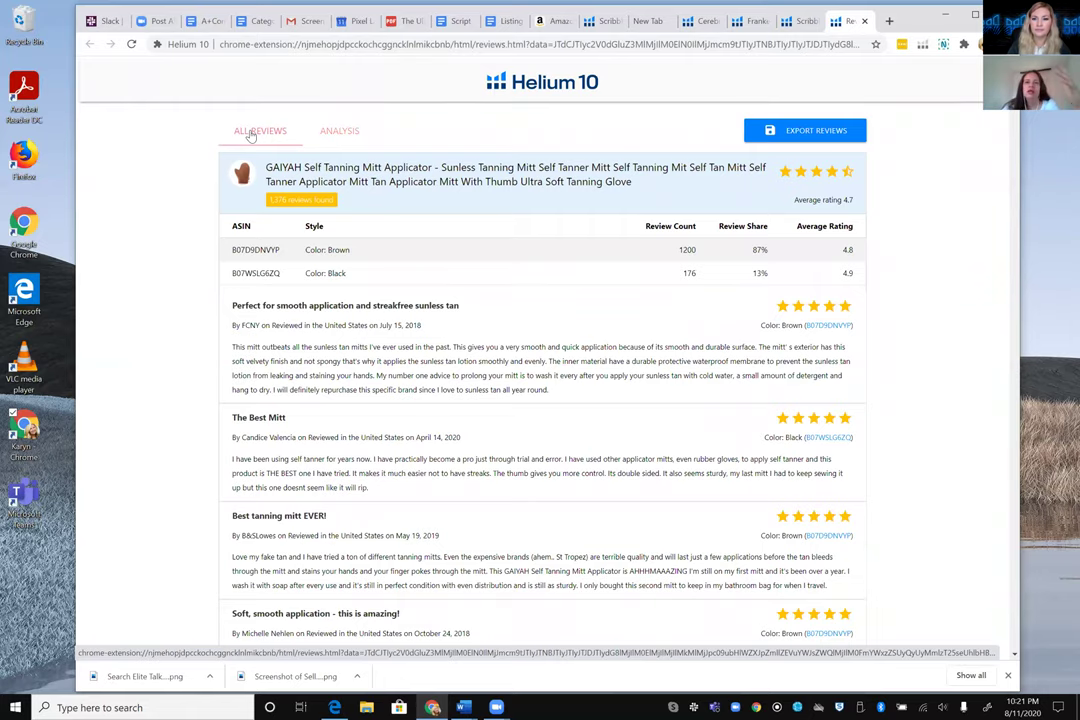
pyautogui.scroll(-1, 347, 248)
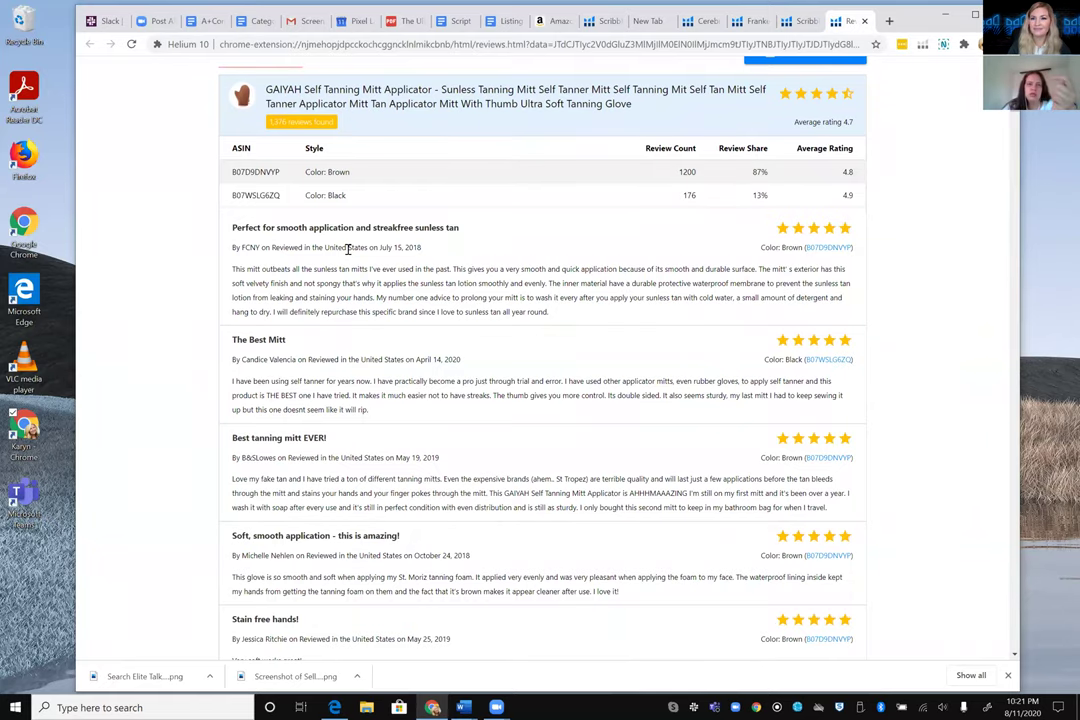
pyautogui.scroll(-2, 347, 248)
pyautogui.scroll(3, 349, 249)
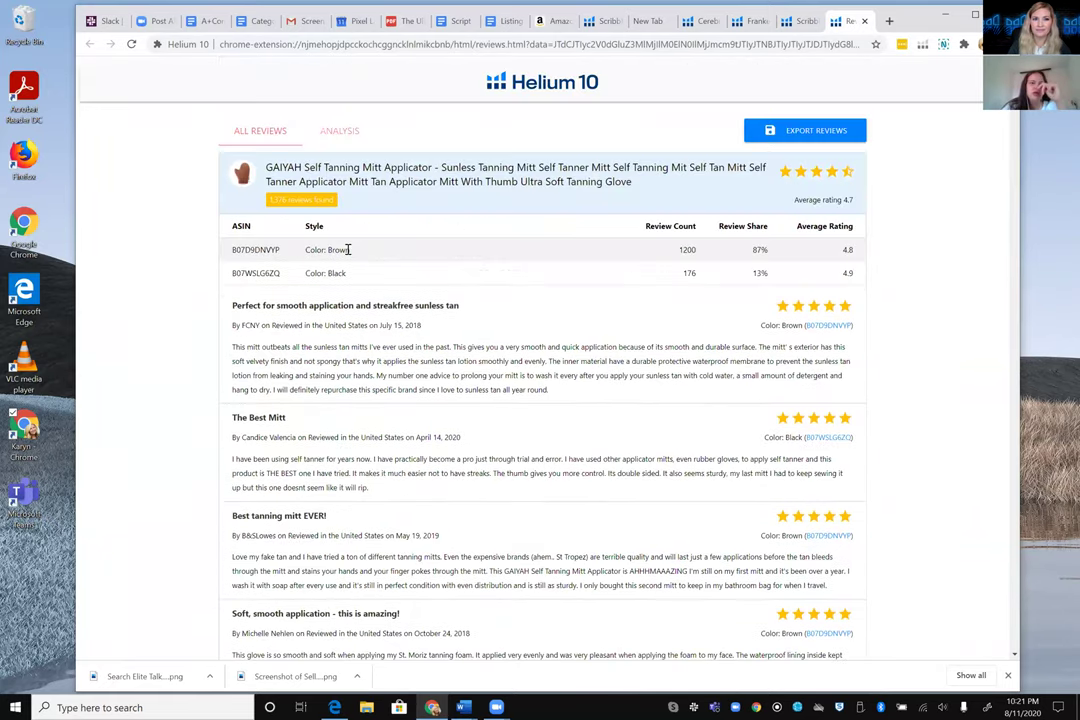
# - Examine GAIYAH's Amazon listing from its bullet points through related products and product description to the product details
pyautogui.click(560, 20)
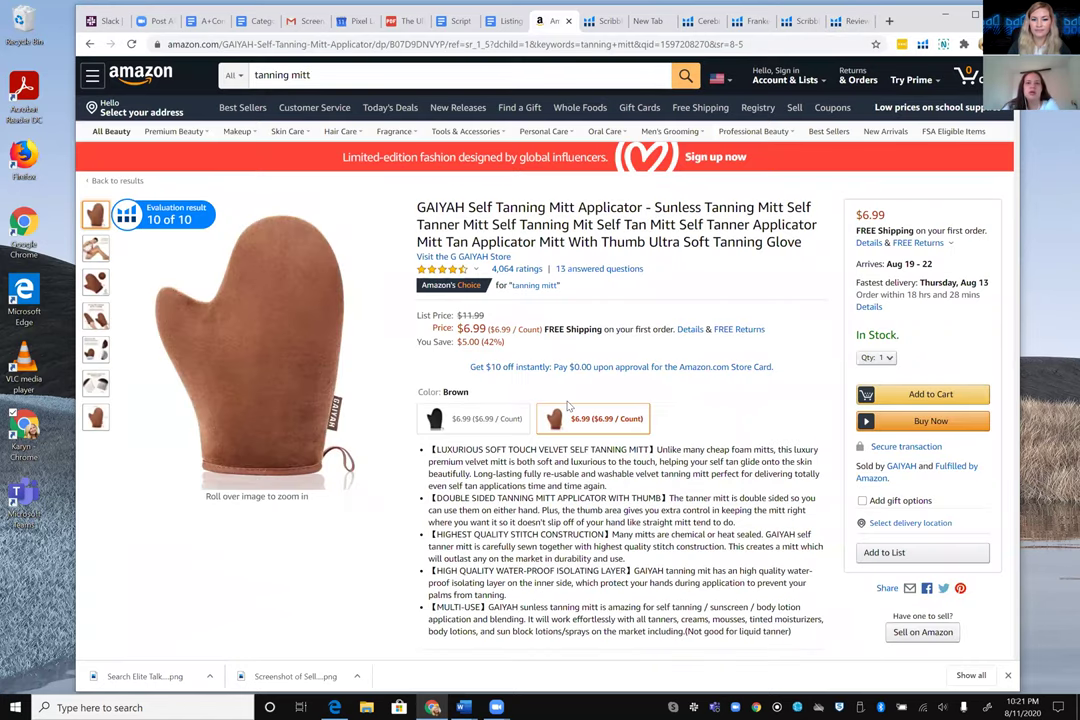
pyautogui.scroll(-3, 567, 404)
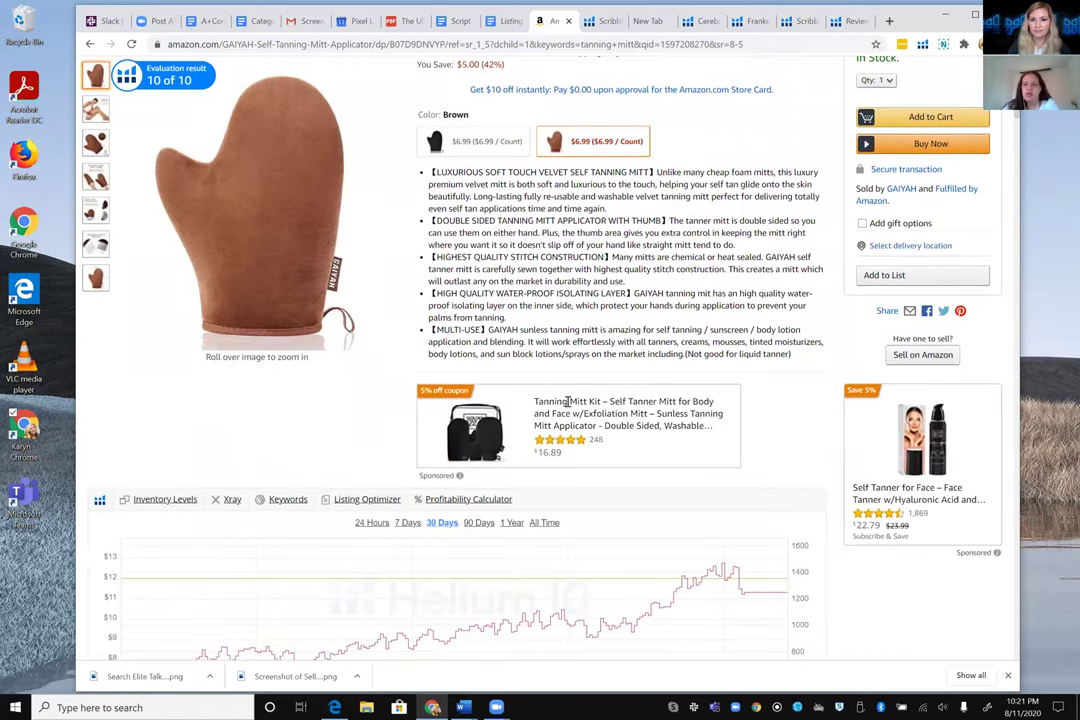
pyautogui.scroll(-5, 567, 402)
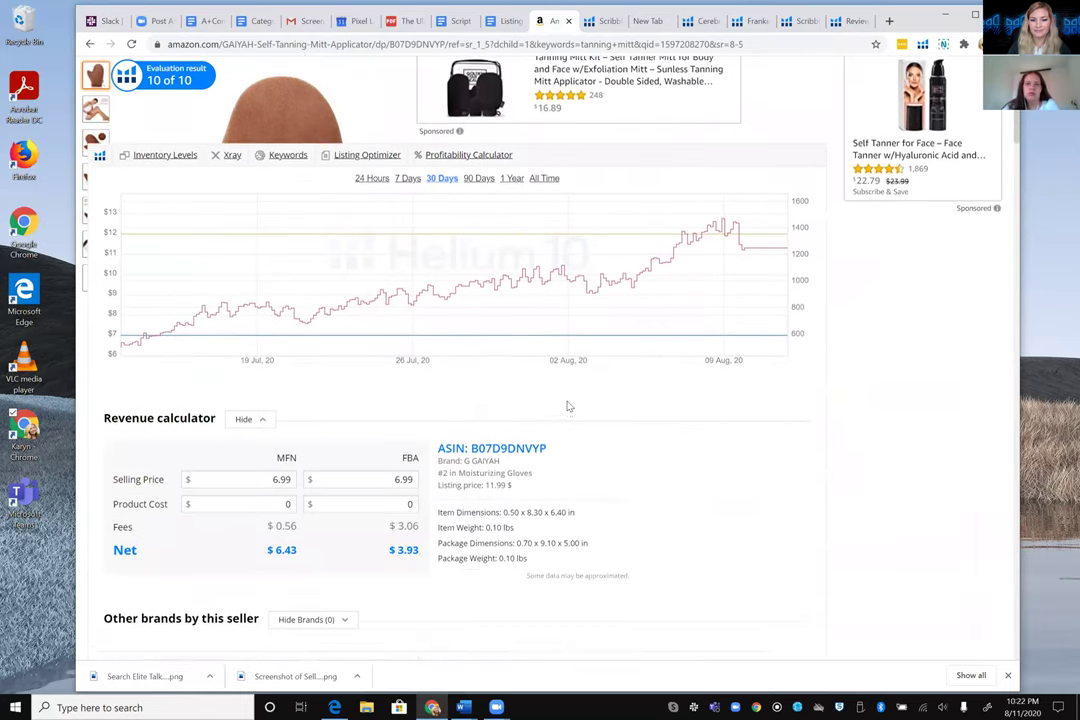
pyautogui.scroll(-4, 567, 404)
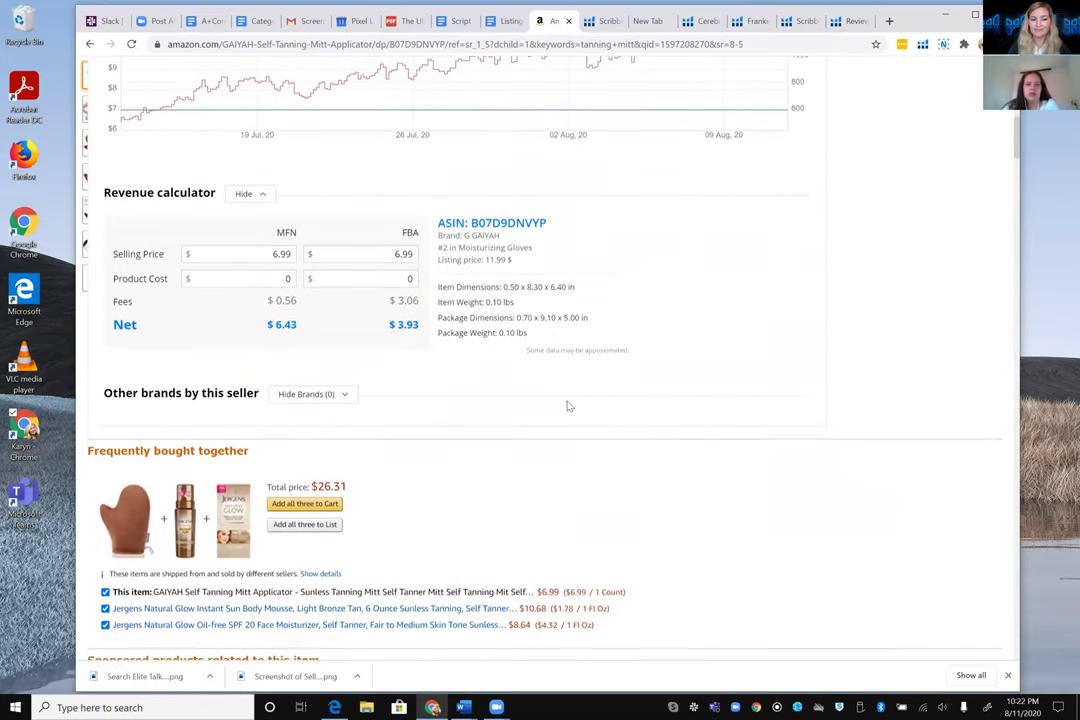
pyautogui.scroll(-2, 567, 405)
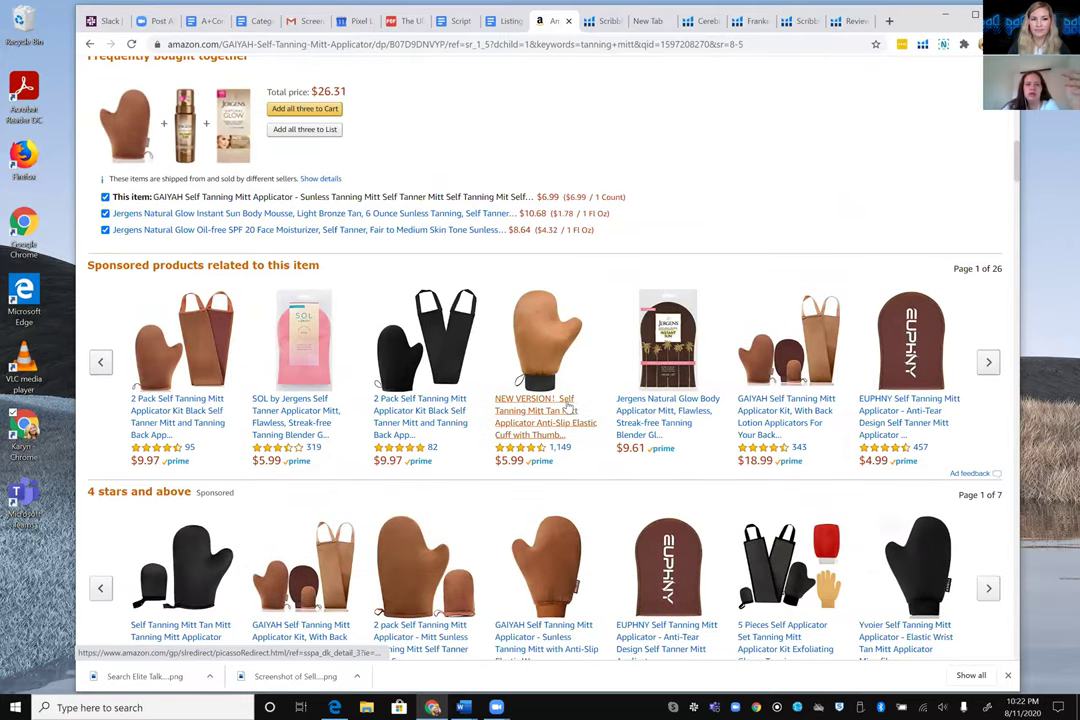
pyautogui.scroll(-3, 567, 407)
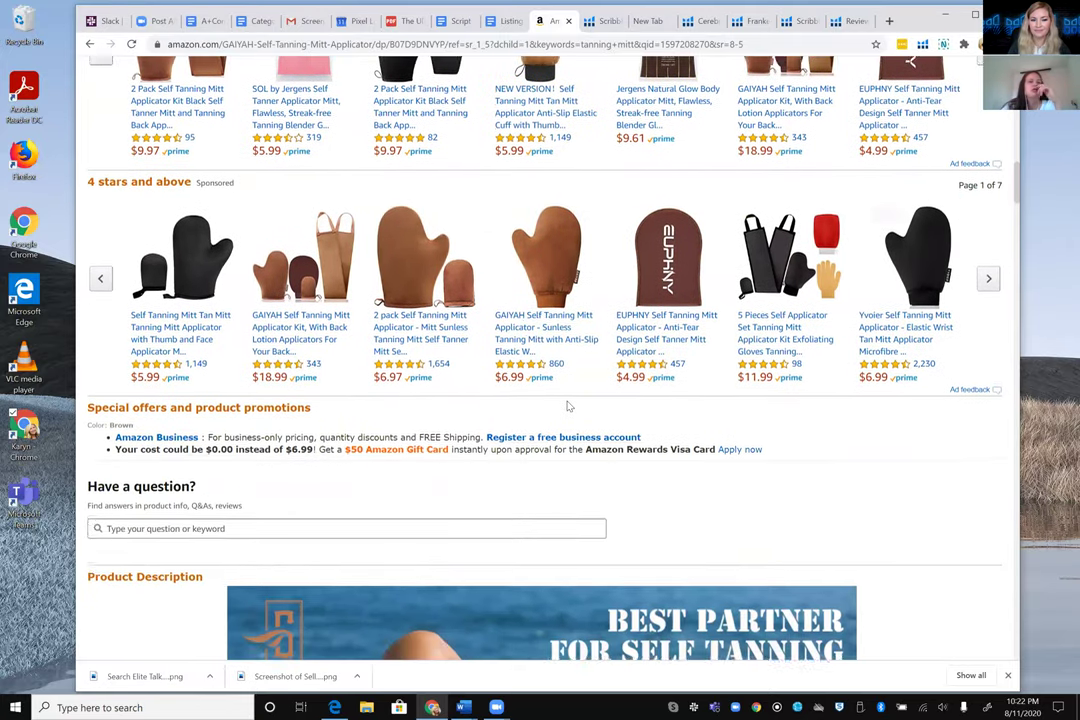
pyautogui.scroll(-7, 568, 405)
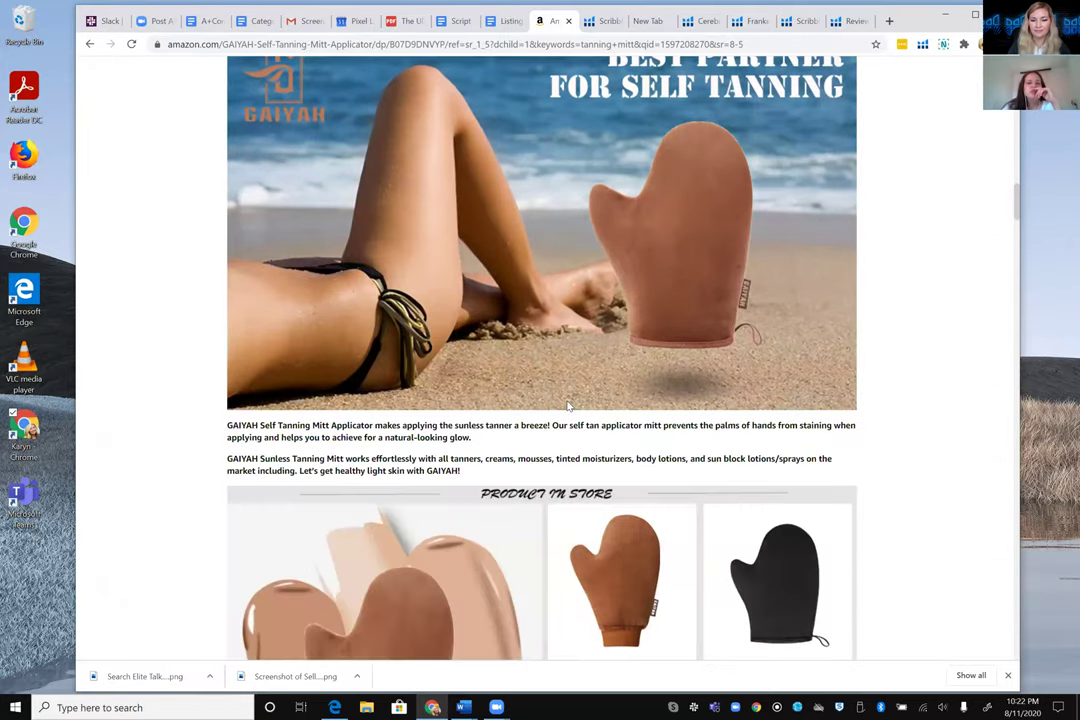
pyautogui.scroll(-7, 567, 405)
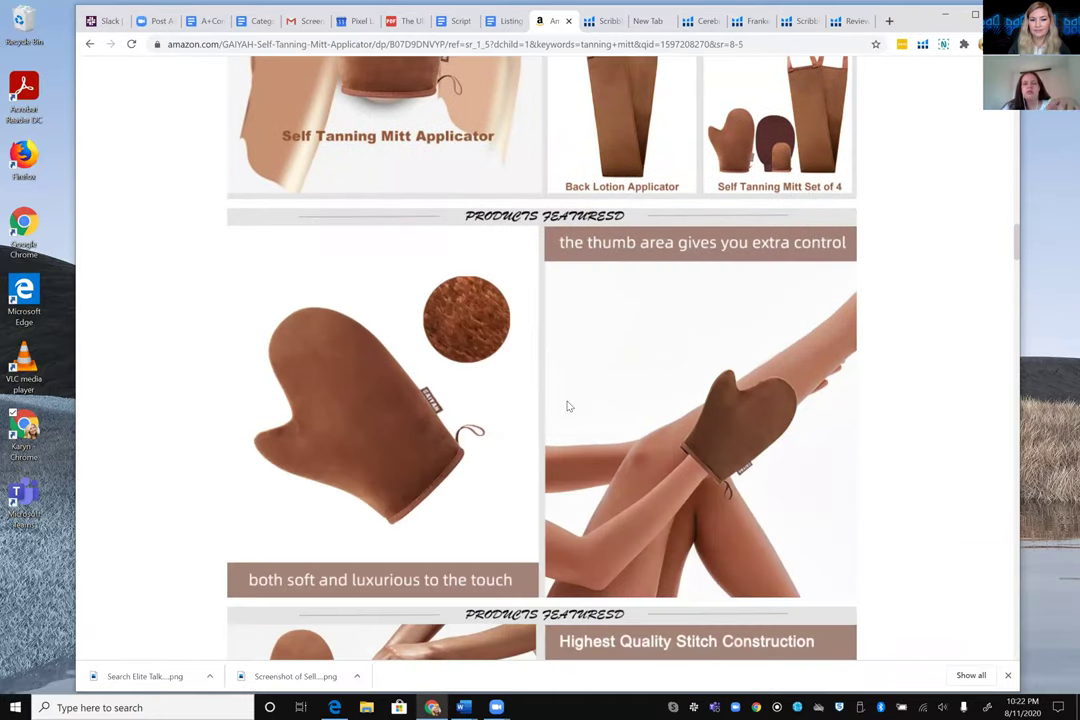
pyautogui.scroll(-7, 567, 405)
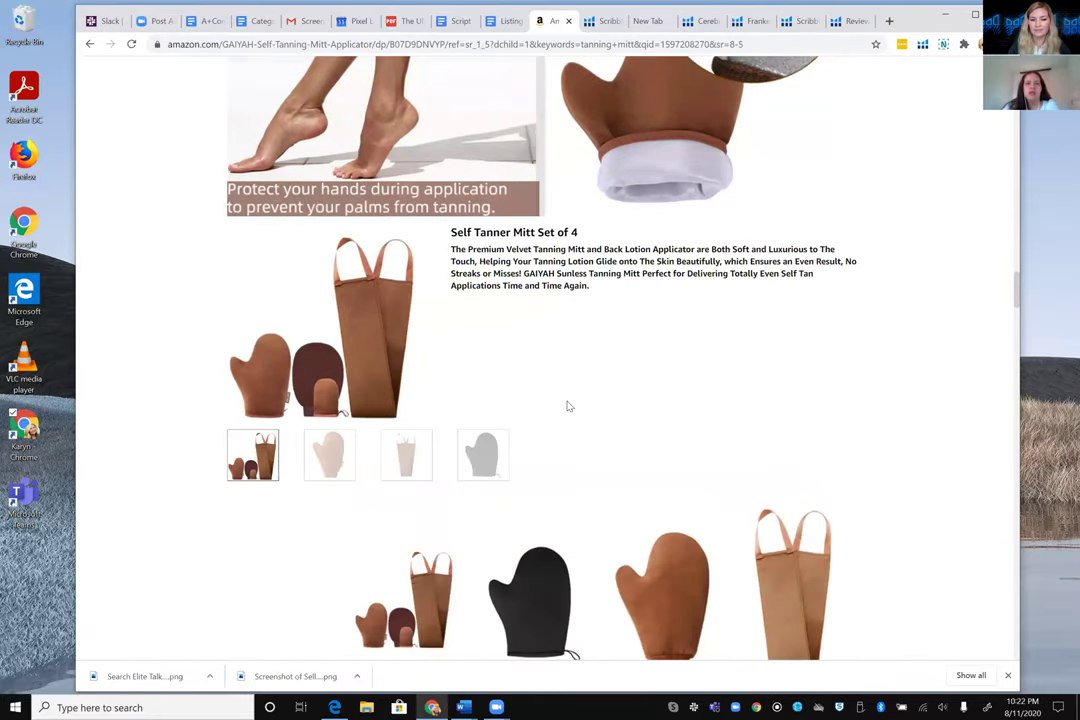
pyautogui.scroll(-3, 567, 405)
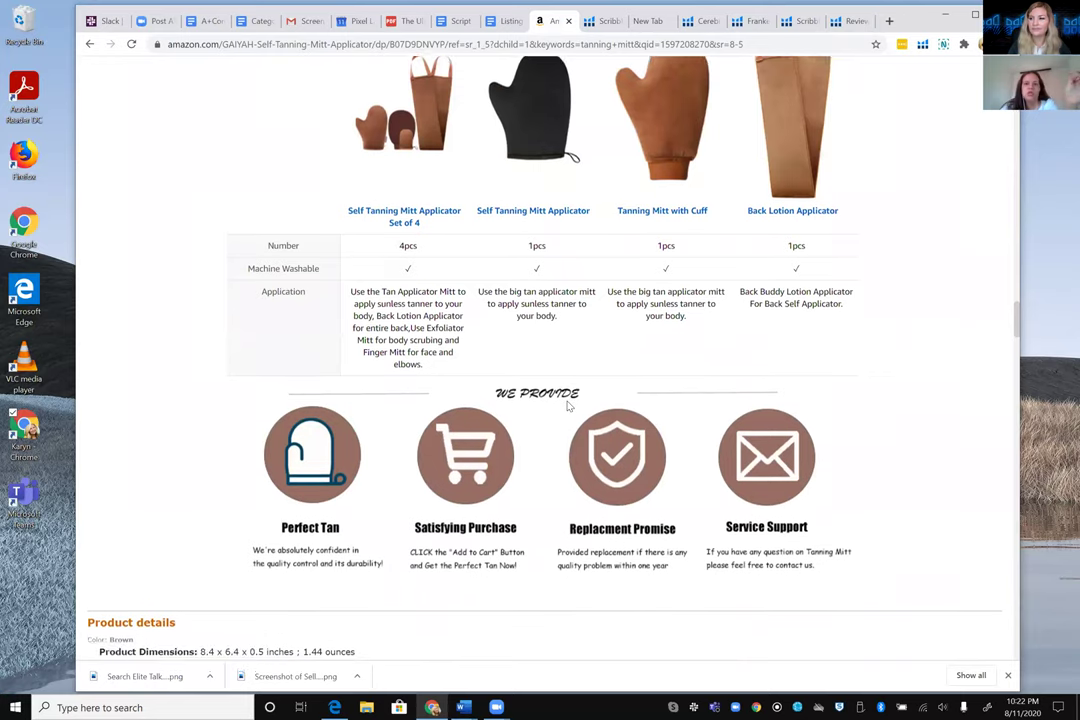
pyautogui.scroll(-2, 567, 405)
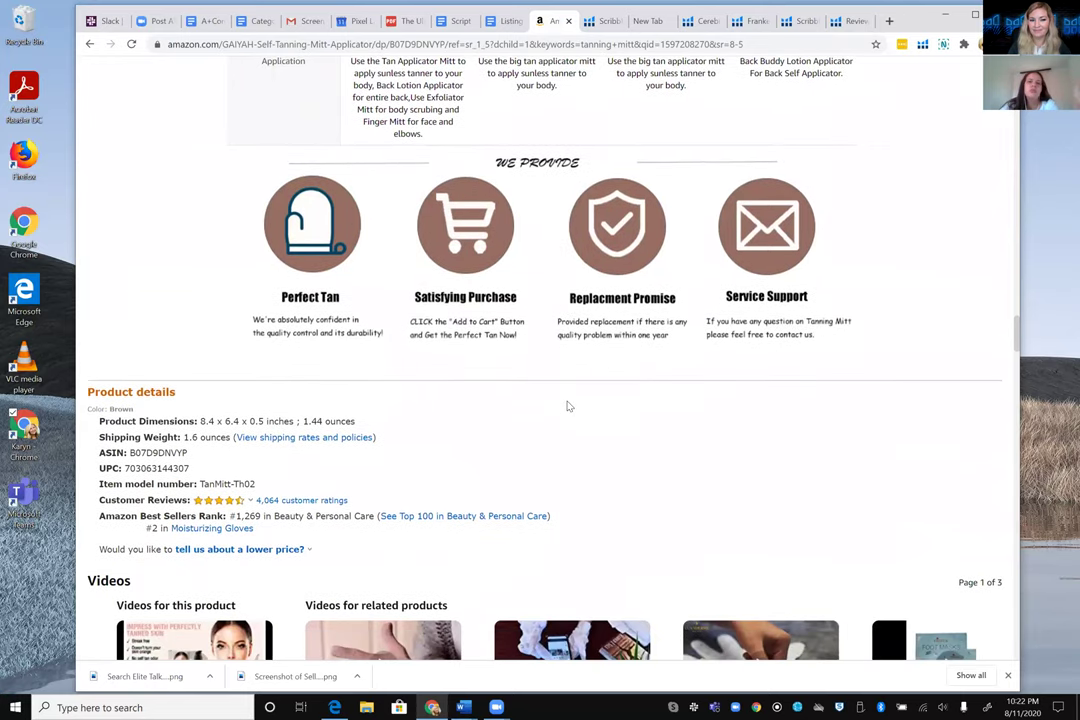
pyautogui.scroll(-3, 567, 405)
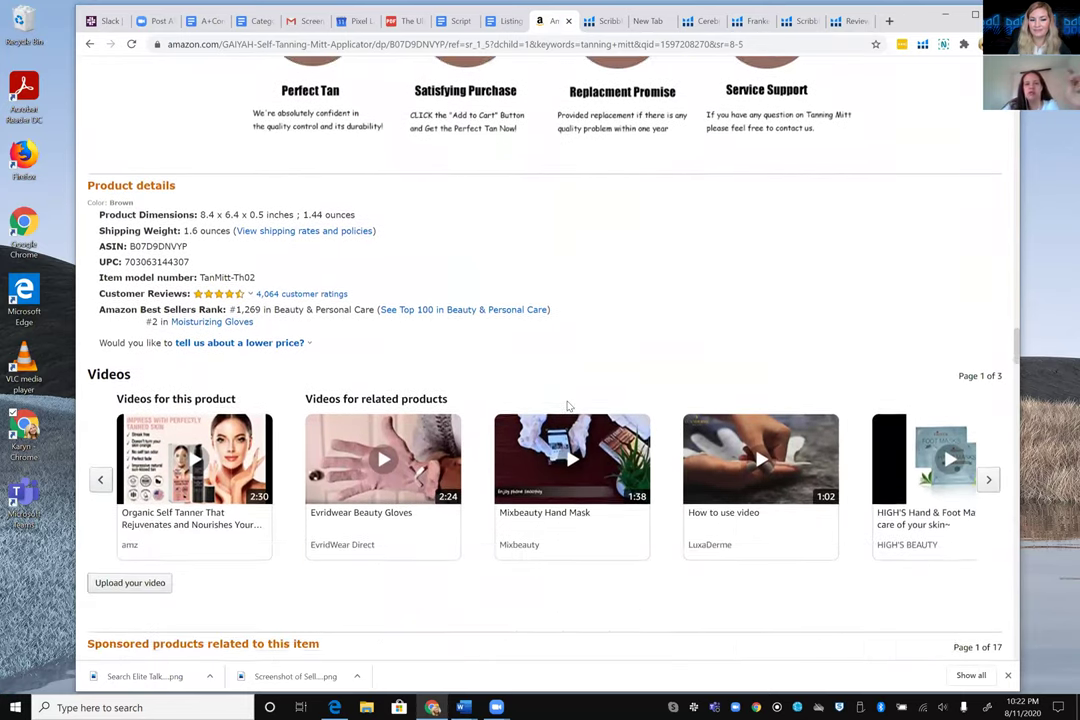
# - Look through the listing's customer questions, filter its reviews to 1 star only, and read the buyers' complaints
pyautogui.scroll(-8, 567, 405)
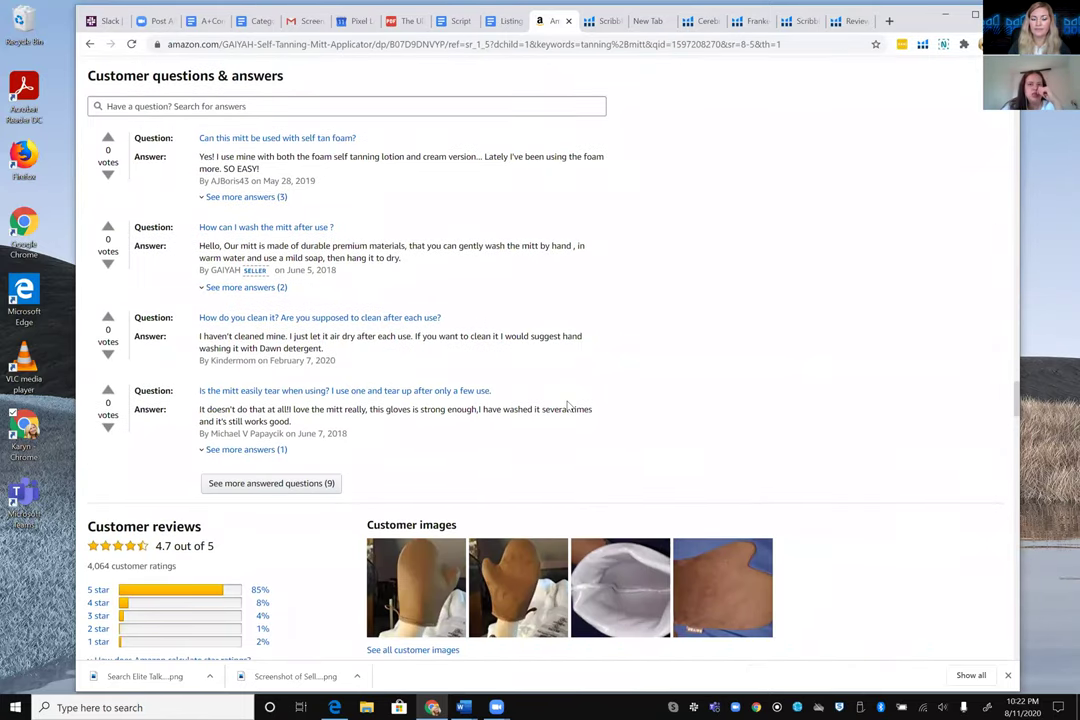
pyautogui.scroll(-2, 567, 405)
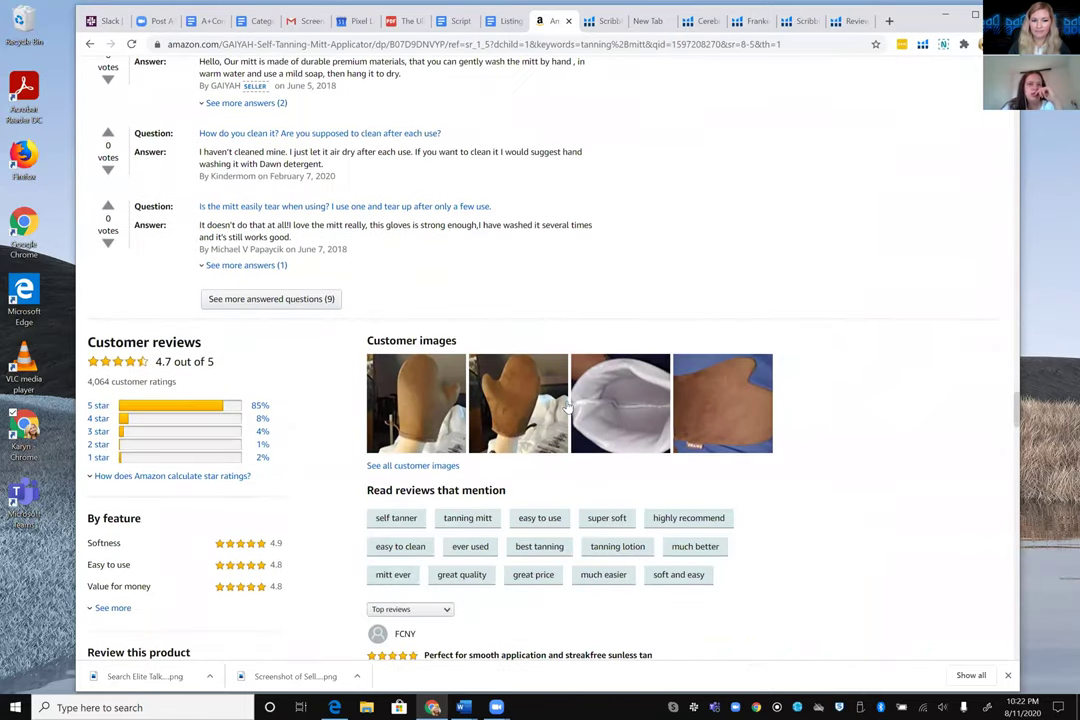
pyautogui.click(97, 458)
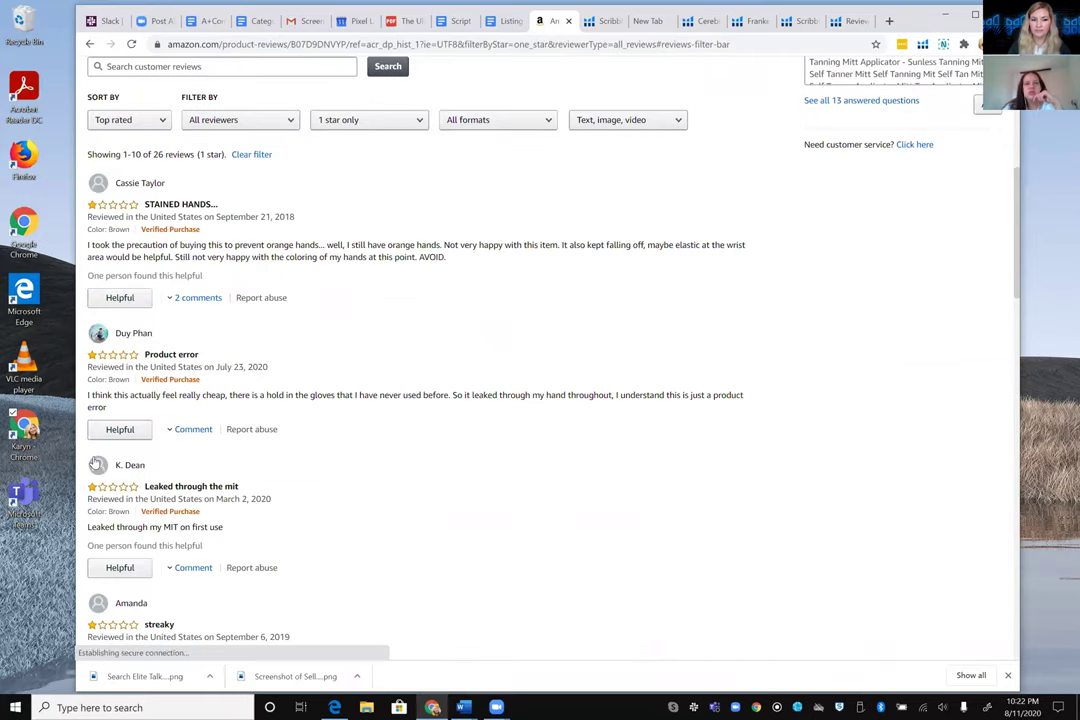
pyautogui.scroll(-2, 364, 501)
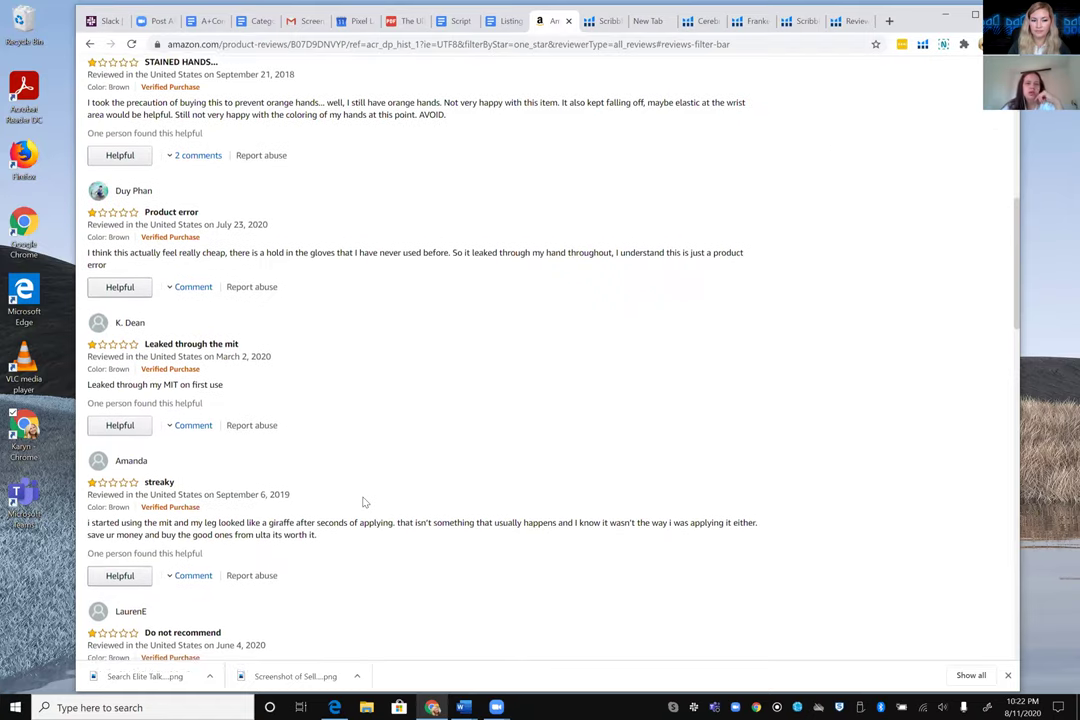
pyautogui.scroll(-1, 364, 501)
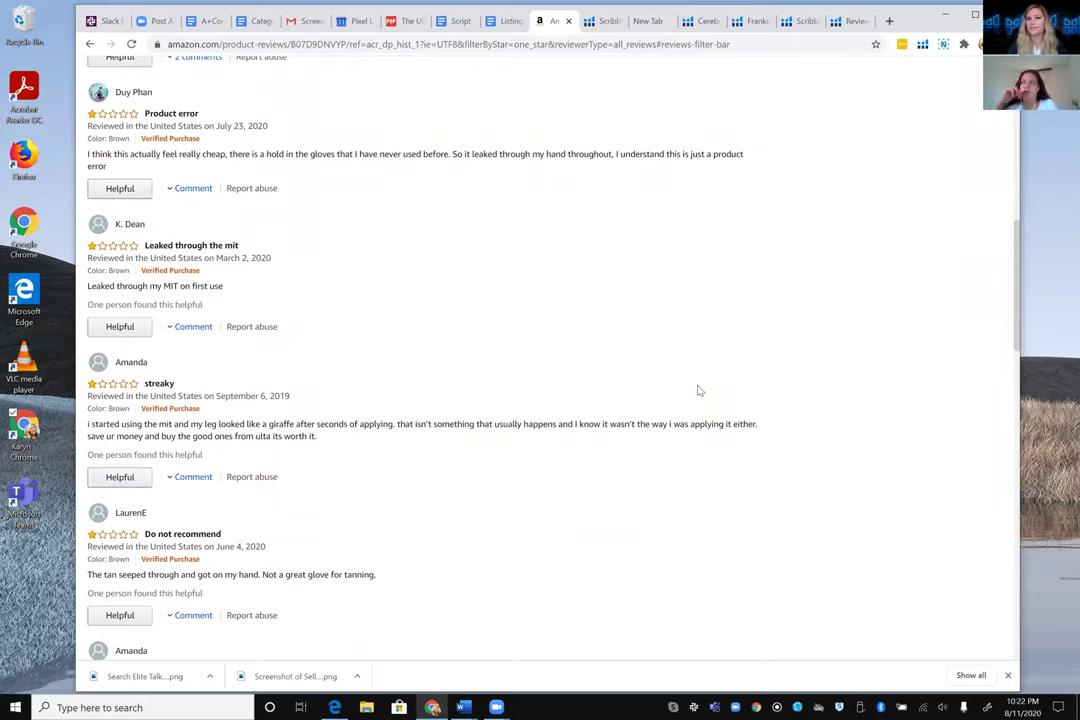
# - Return to the Scribbles draft and review the title, the written bullet points and the empty Bullet Point #4 and #5 fields
pyautogui.click(800, 22)
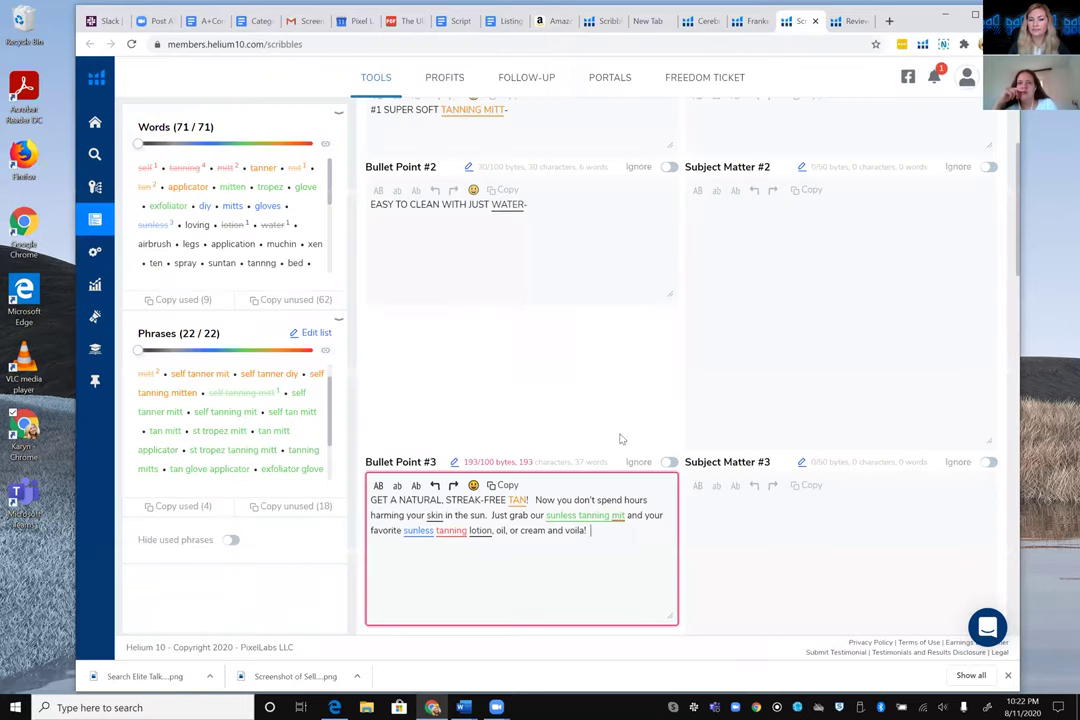
pyautogui.scroll(-2, 600, 400)
pyautogui.scroll(-5, 591, 367)
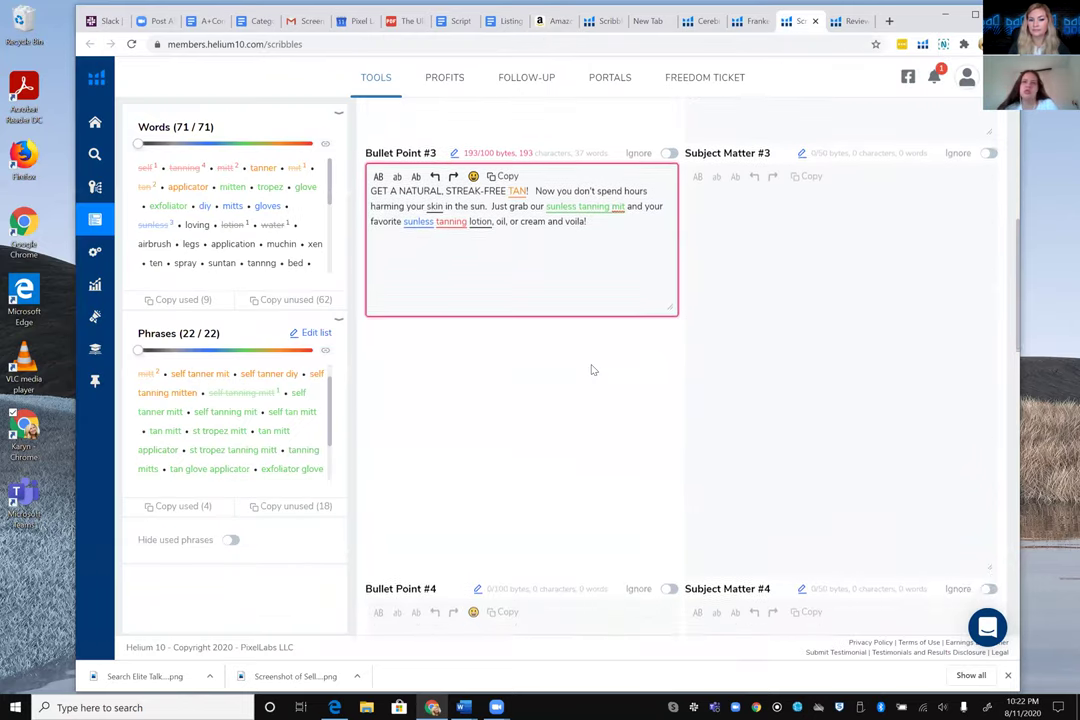
pyautogui.click(591, 365)
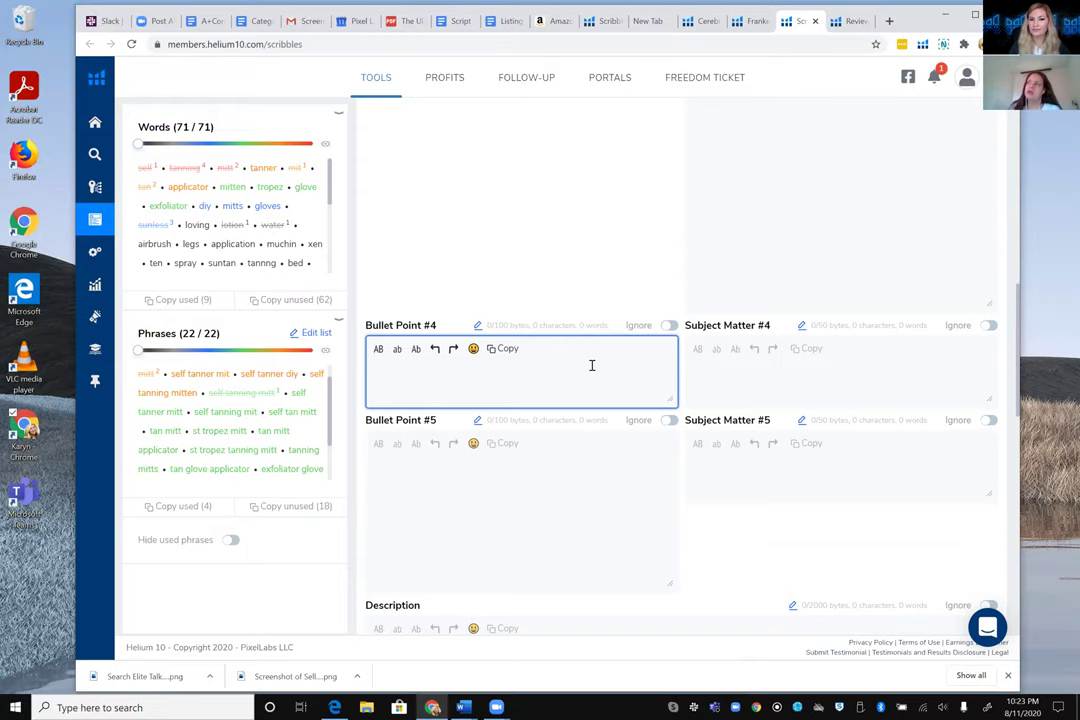
pyautogui.scroll(3, 592, 365)
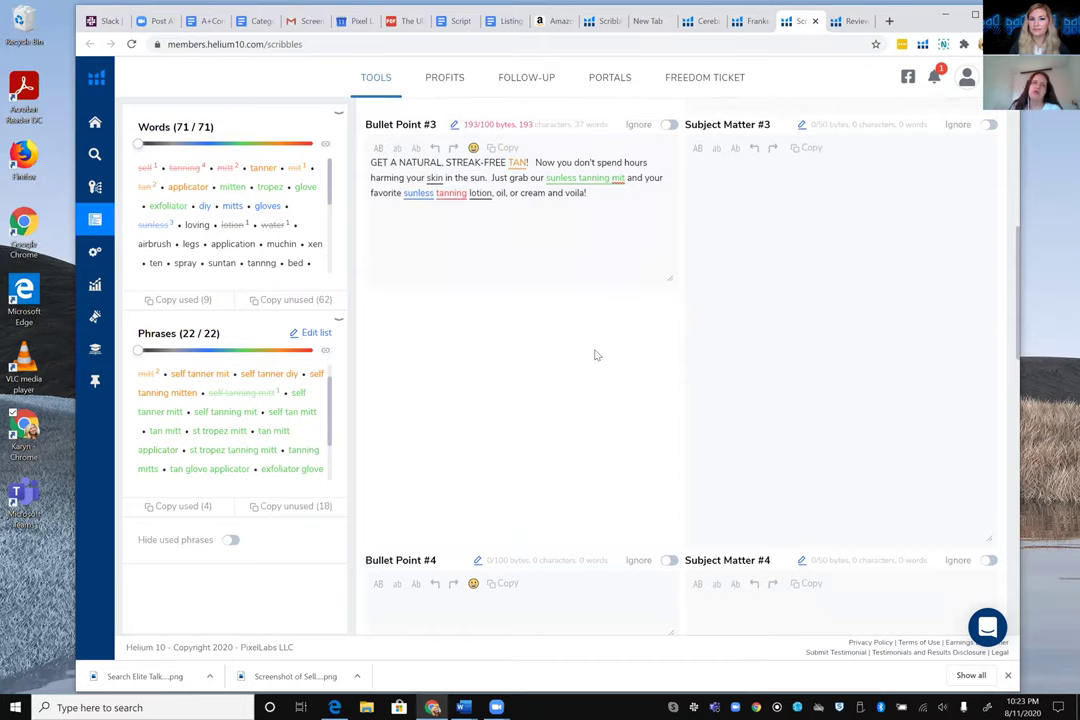
pyautogui.scroll(-3, 595, 355)
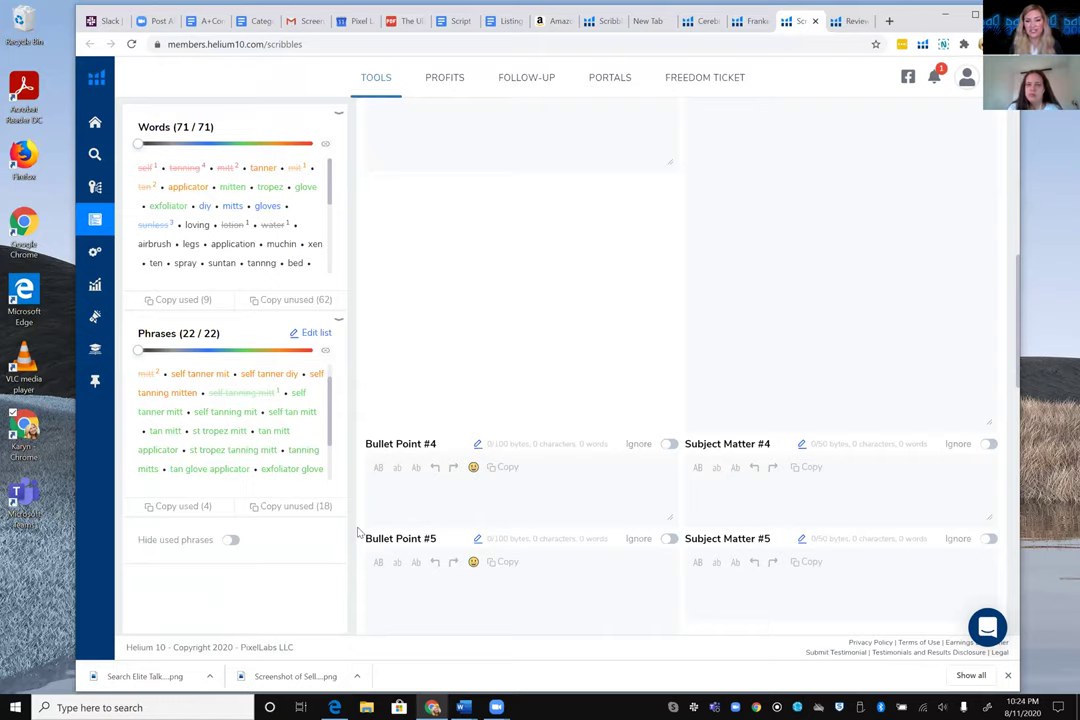
pyautogui.scroll(5, 557, 374)
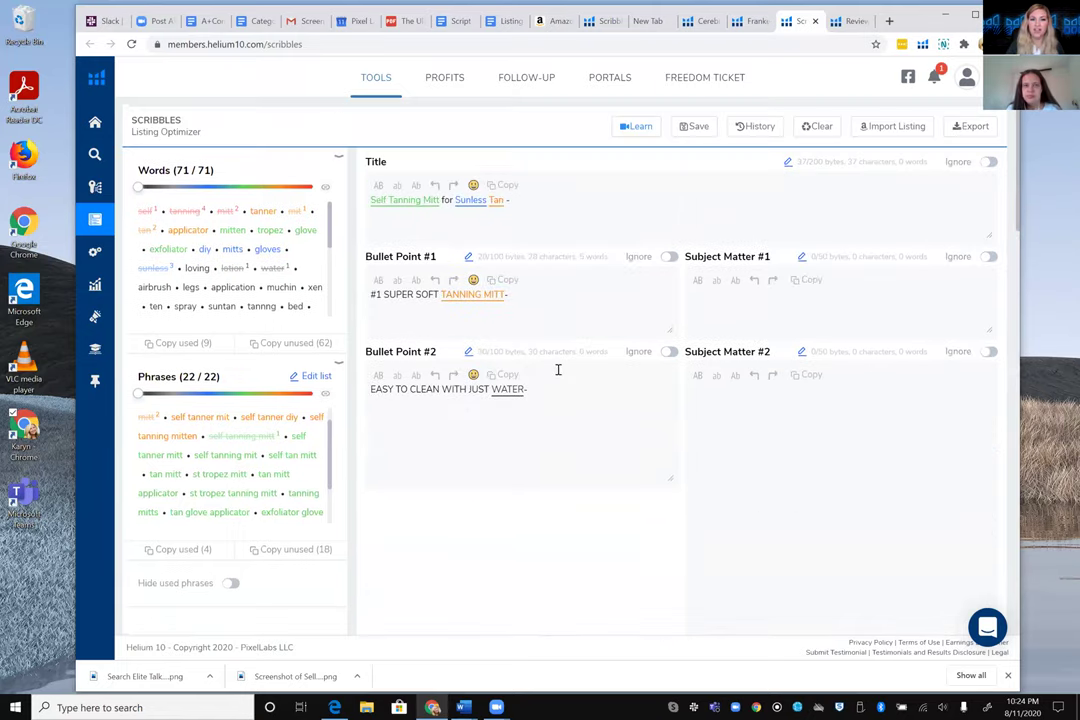
pyautogui.scroll(-3, 576, 234)
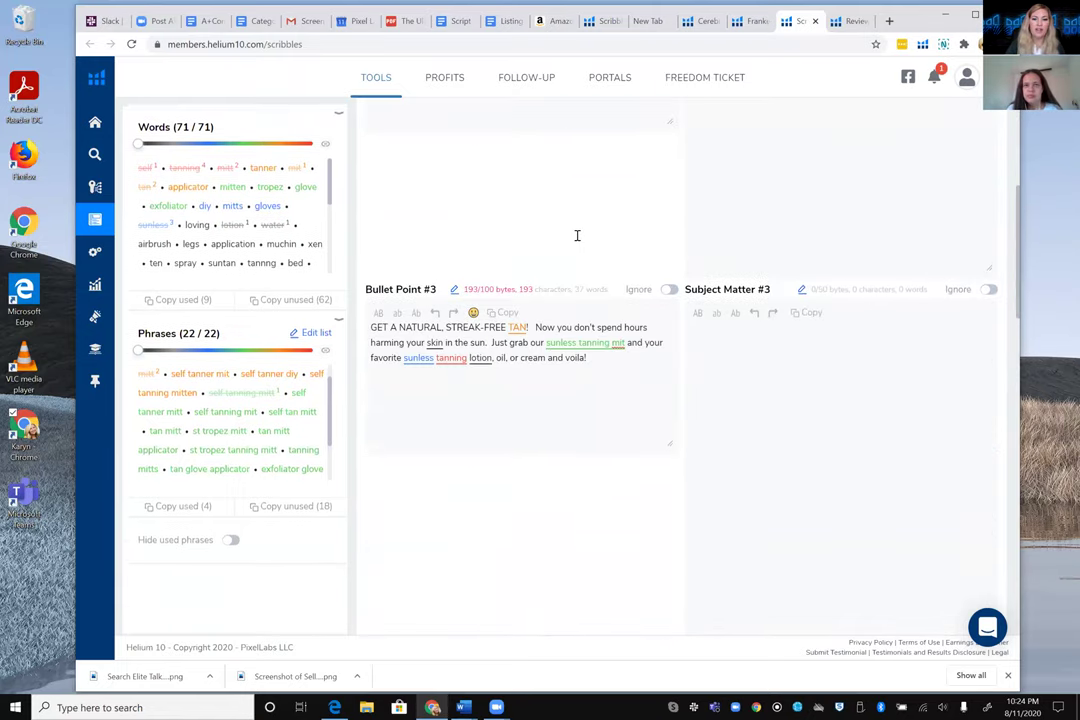
# - Fill Subject Matter #1 with the keyword phrases "Self Tanner Mitt self tanner diy tan mitt"
pyautogui.scroll(3, 798, 385)
pyautogui.click(784, 314)
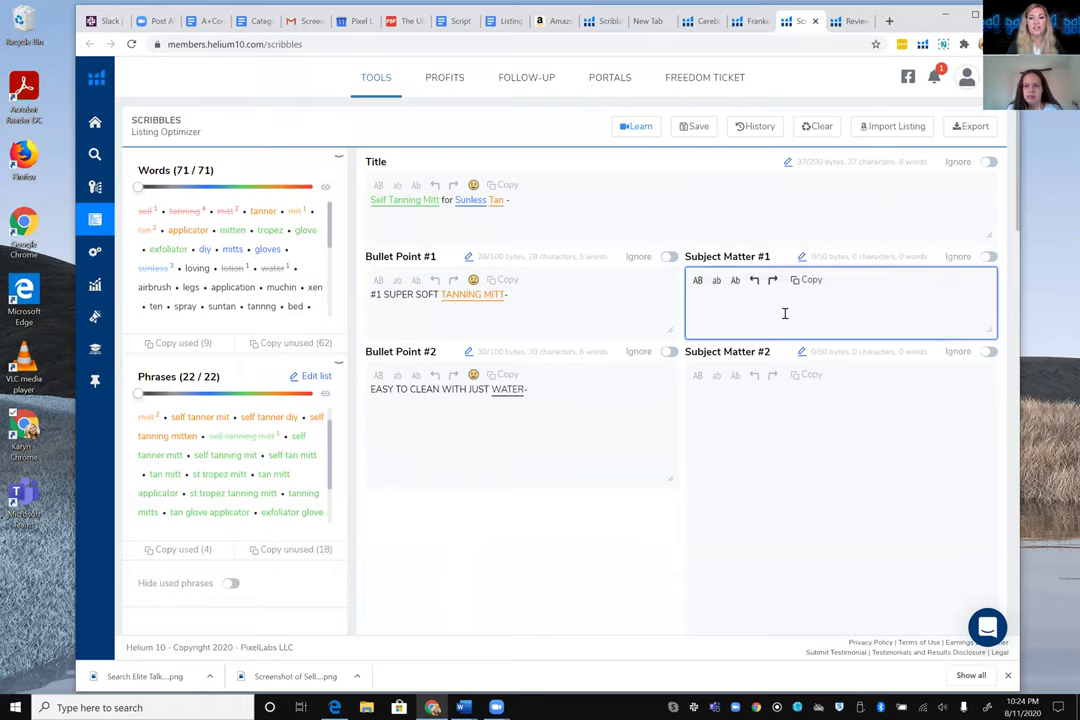
pyautogui.write('Sel')
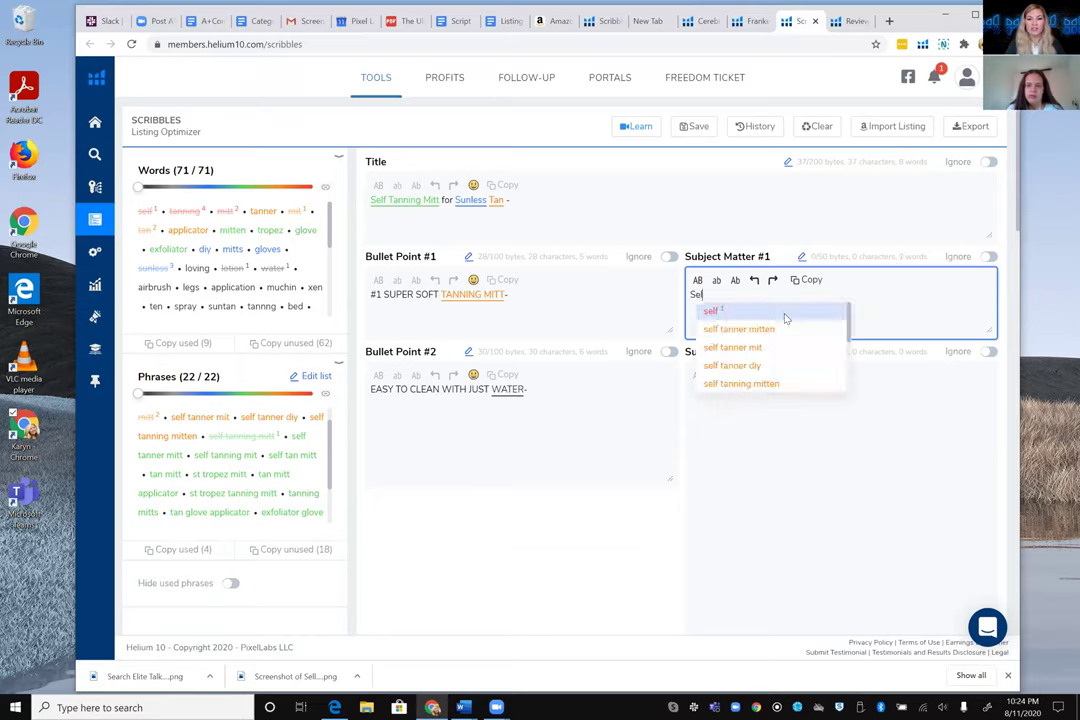
pyautogui.write('ft Tanner Mitt')
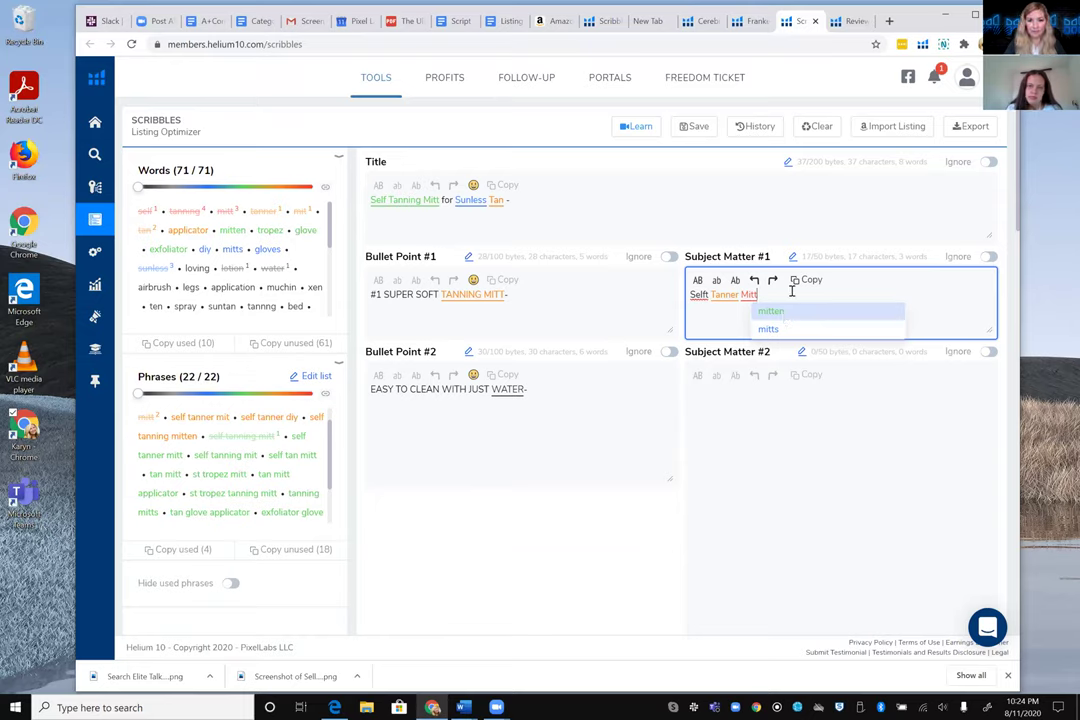
pyautogui.click(711, 295)
pyautogui.press('BackSpace')
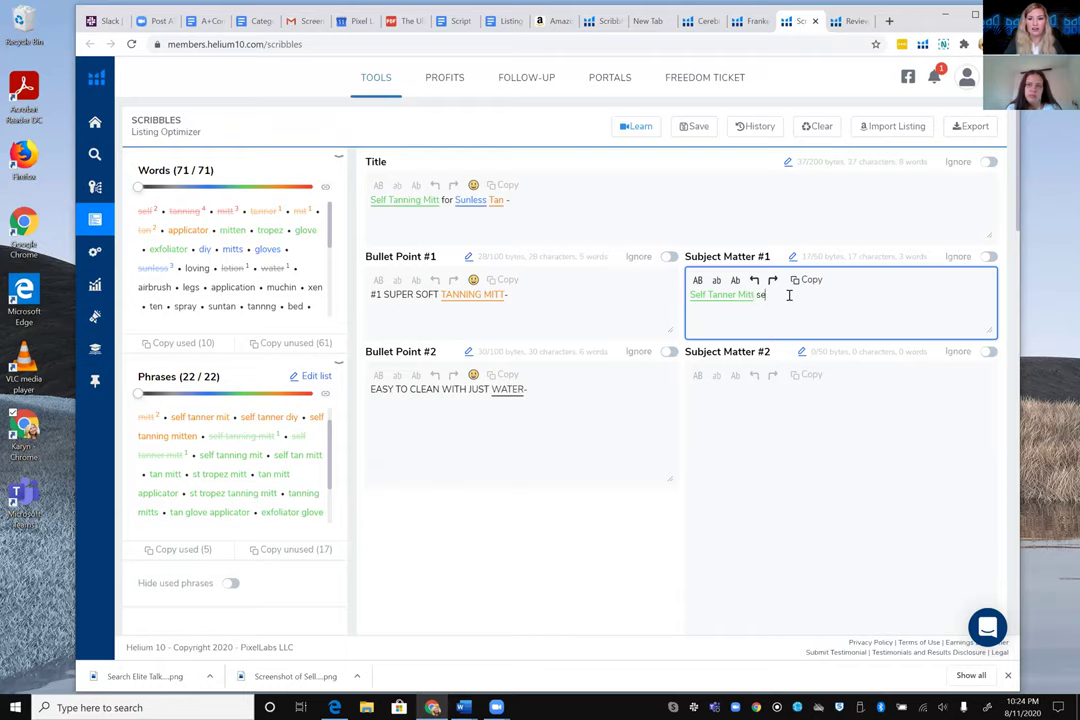
pyautogui.write('lf tanner d')
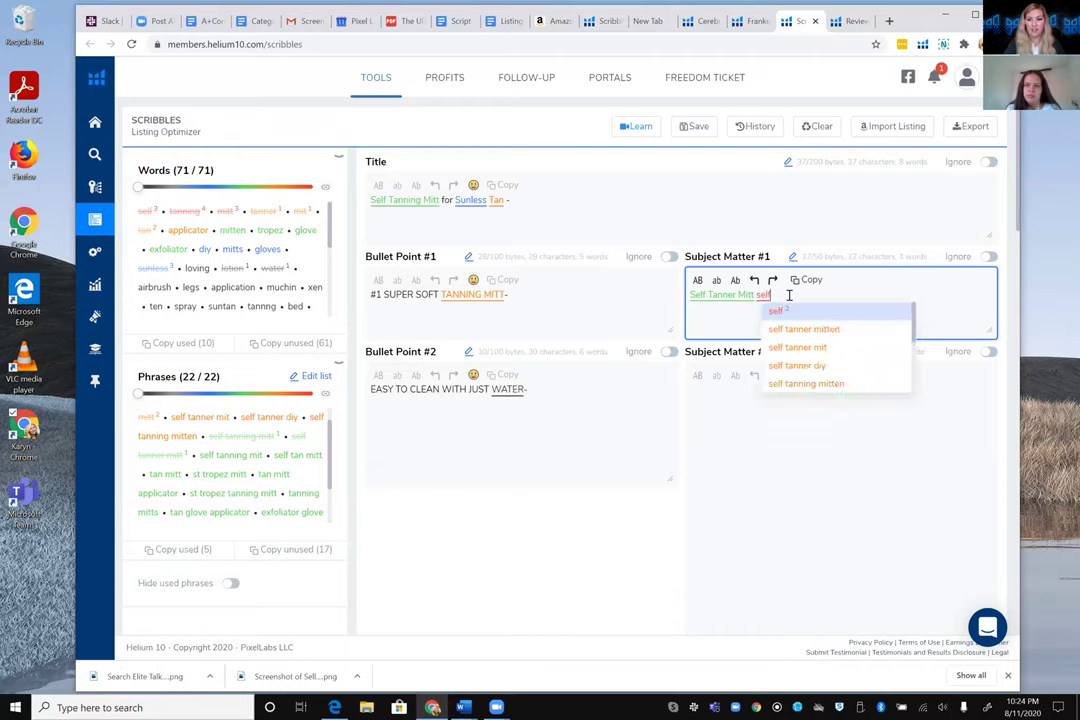
pyautogui.write('iy')
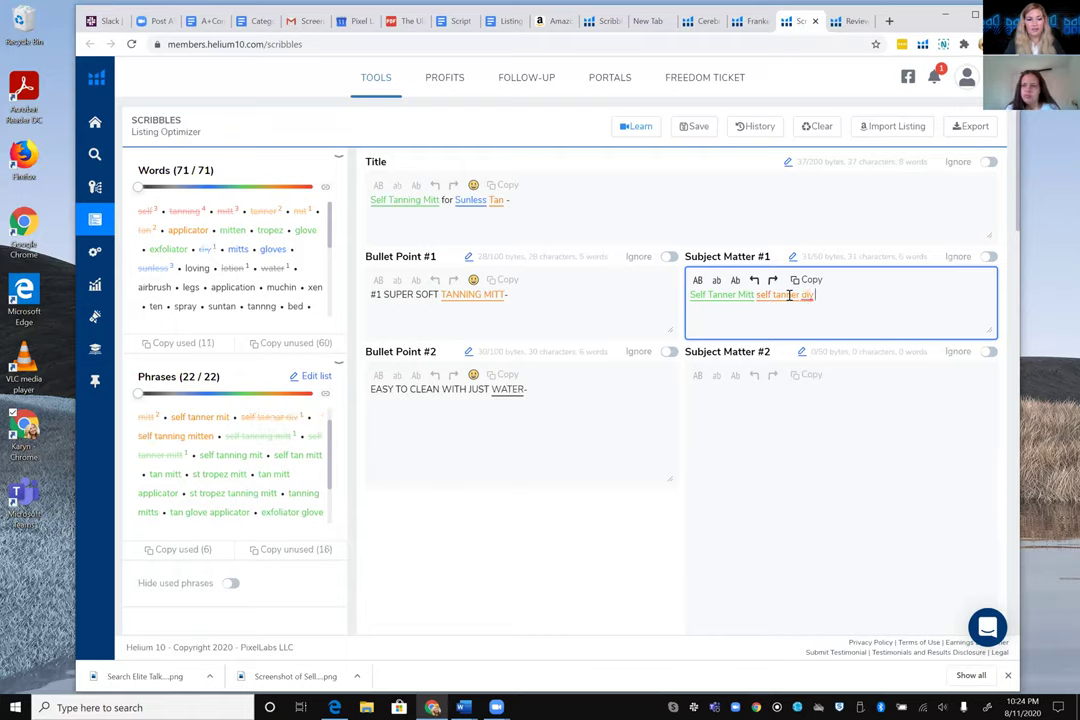
pyautogui.write('tan mitt')
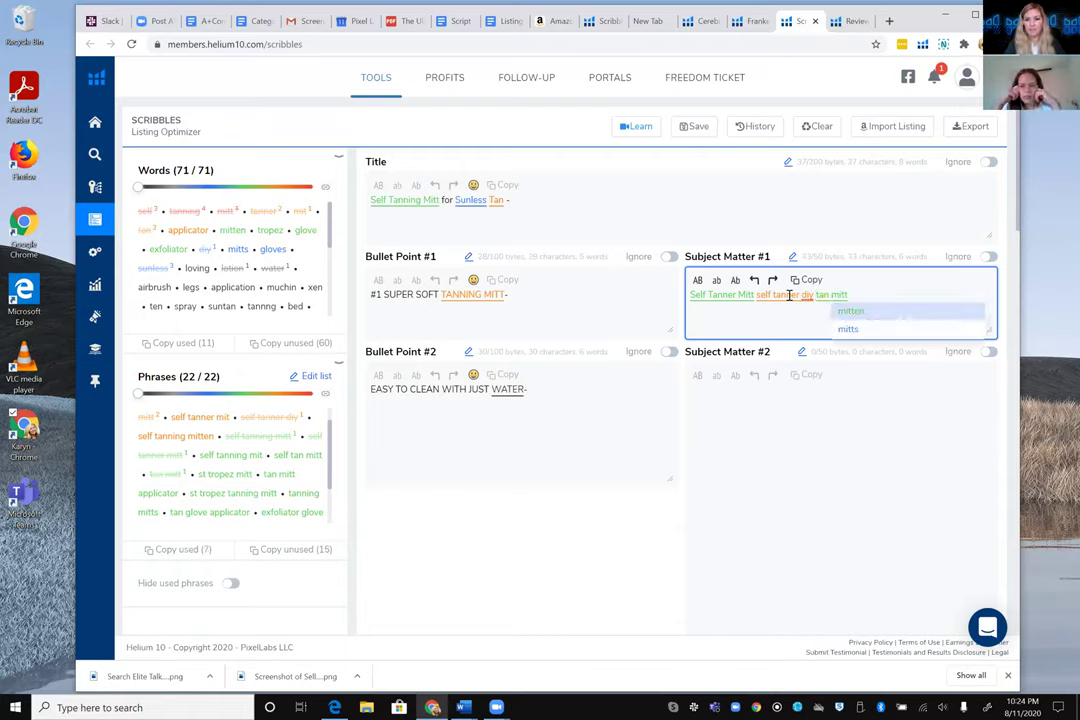
pyautogui.press('Escape')
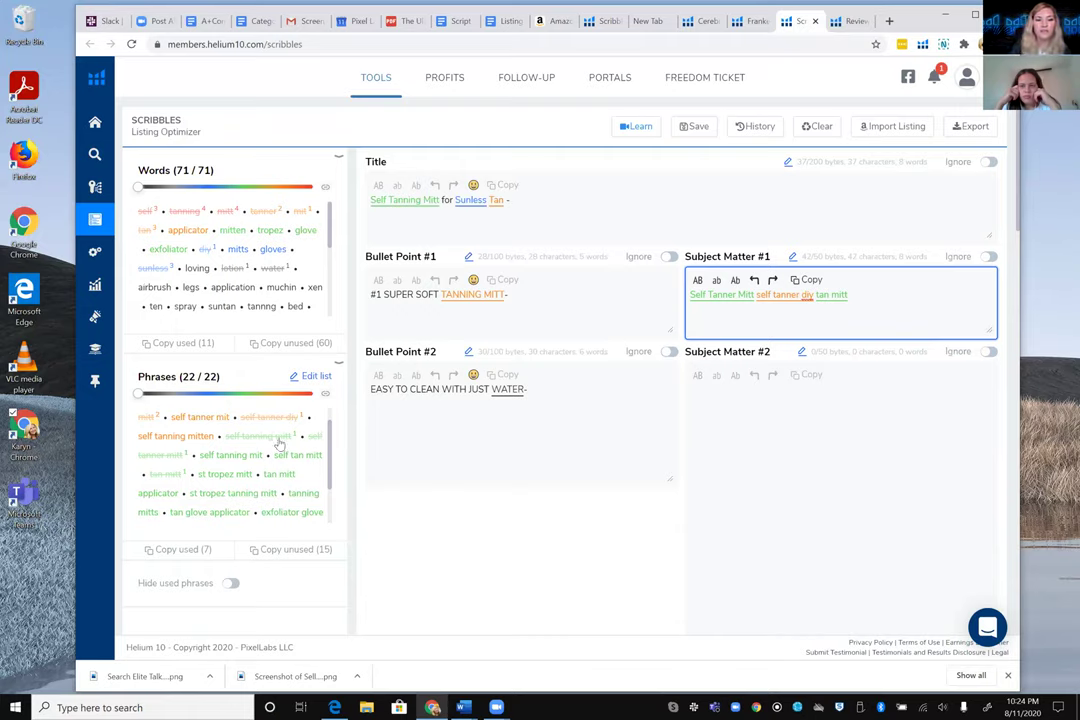
# - Hide the already used phrases from the keyword lists and begin the Search Terms field with "applicator"
pyautogui.scroll(1, 215, 452)
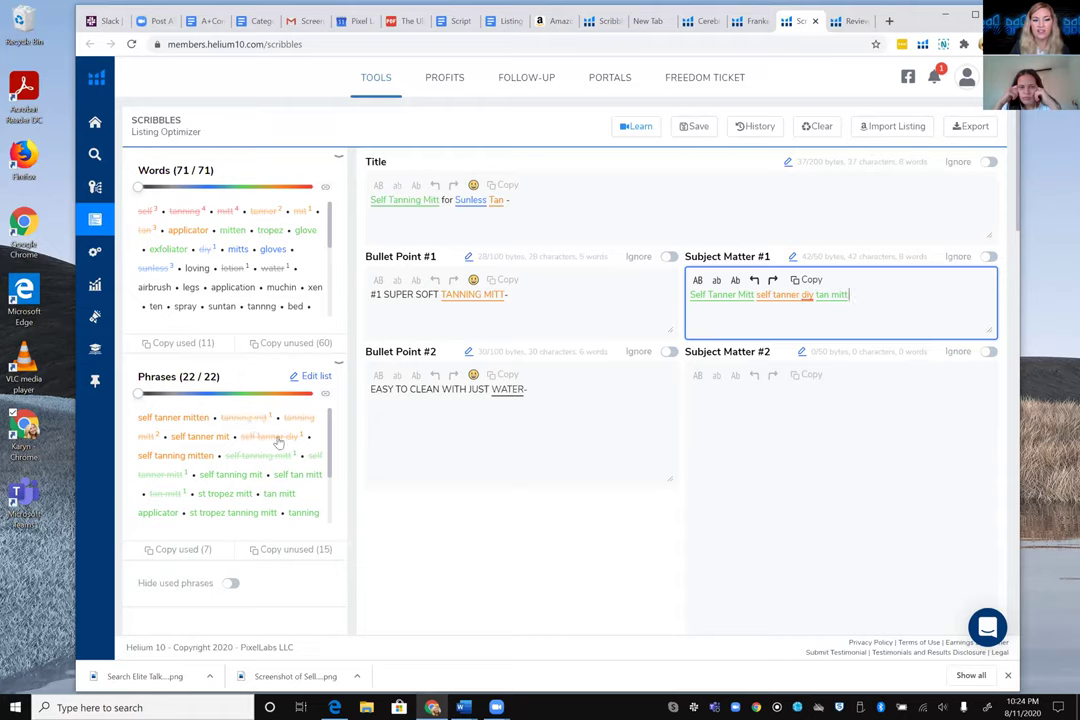
pyautogui.click(231, 584)
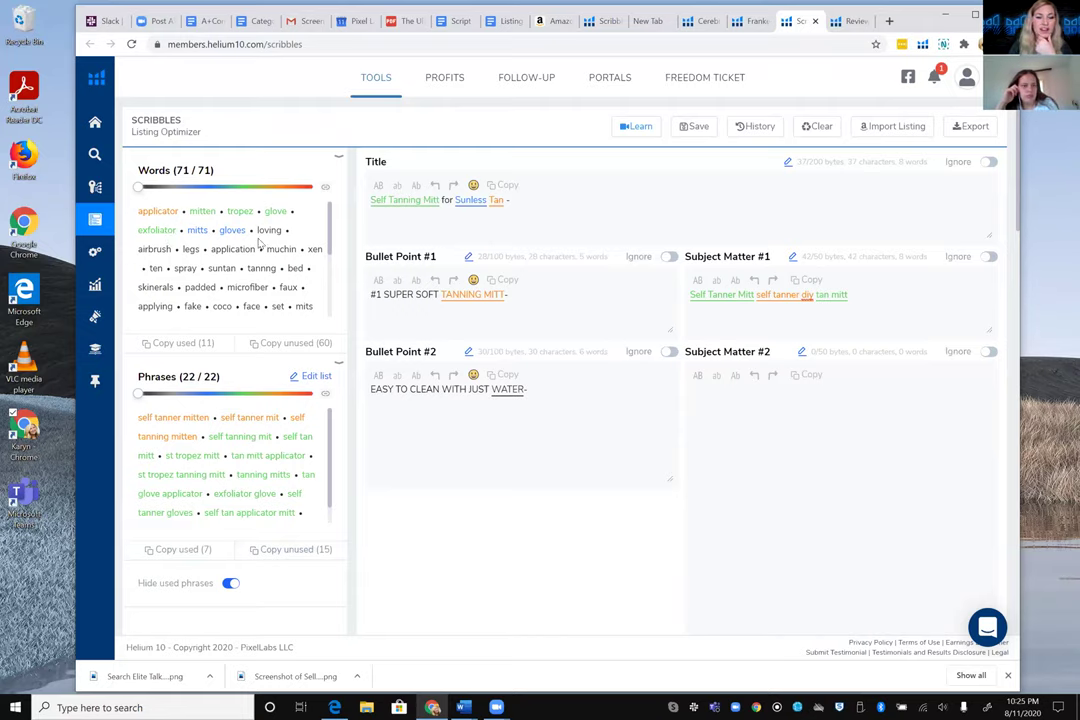
pyautogui.scroll(-6, 429, 581)
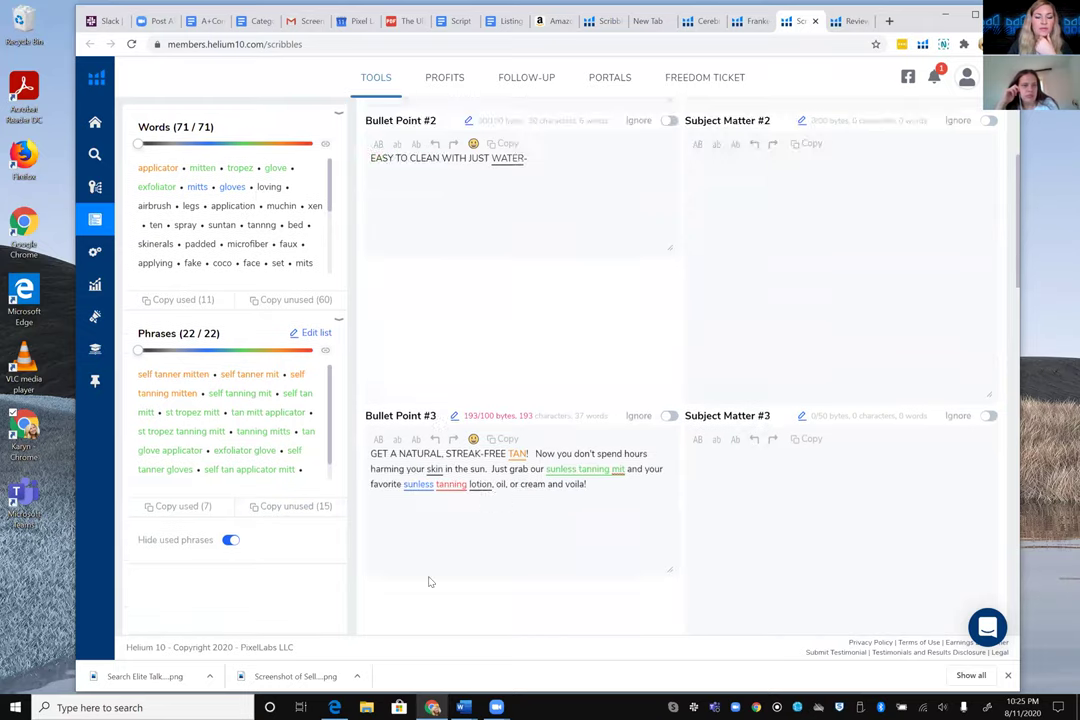
pyautogui.scroll(-8, 496, 434)
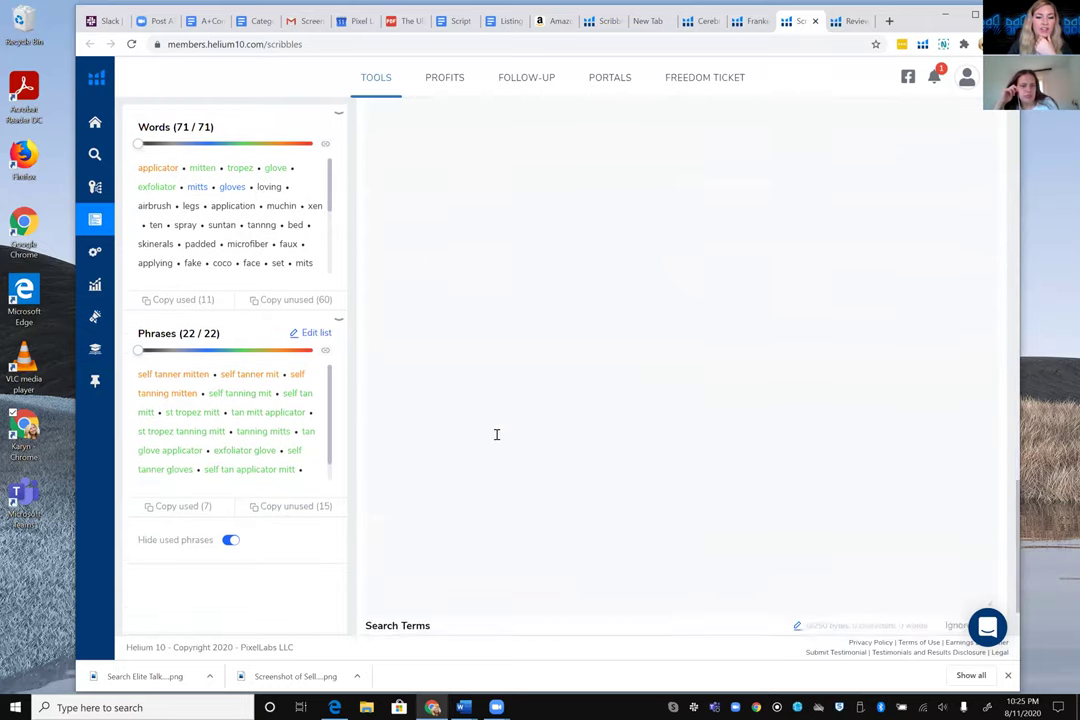
pyautogui.click(453, 567)
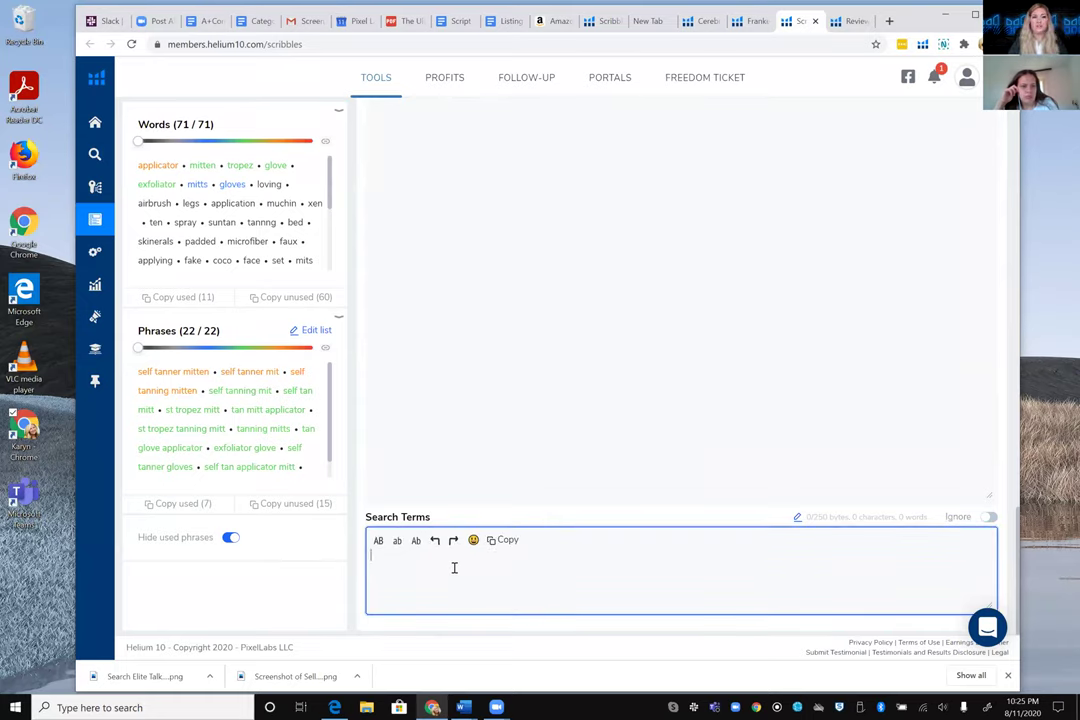
pyautogui.write('applic')
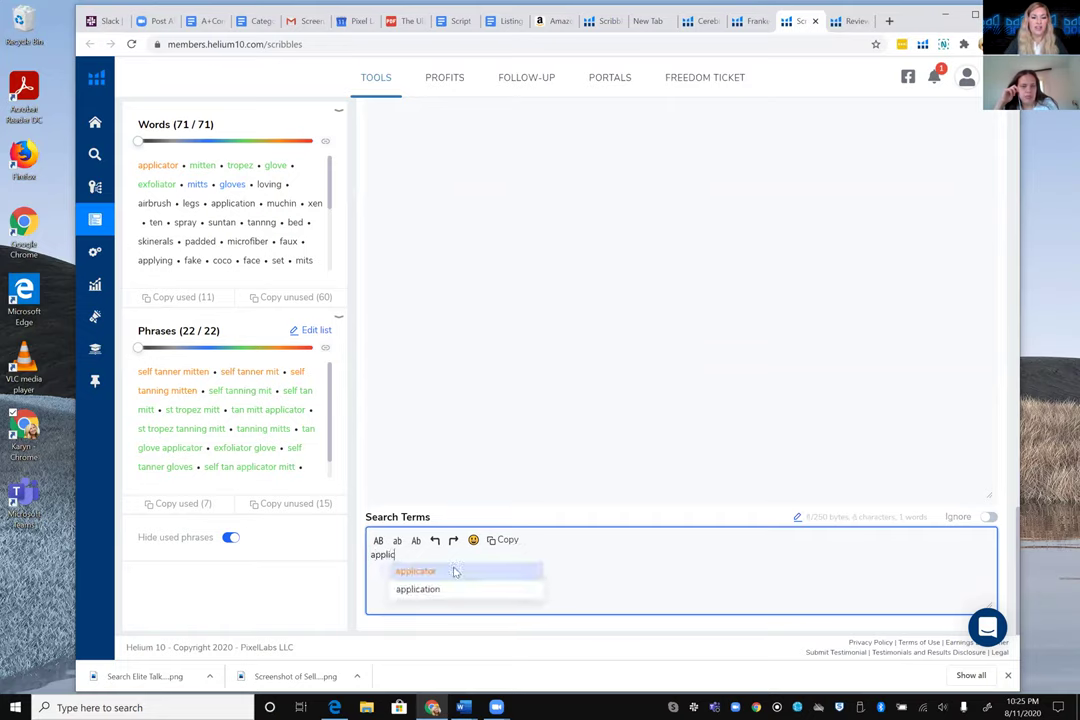
pyautogui.click(454, 567)
# - Add the unused keywords "glove exfoliator mitts gloves legs application" after "applicator" in Search Terms
pyautogui.write('globe')
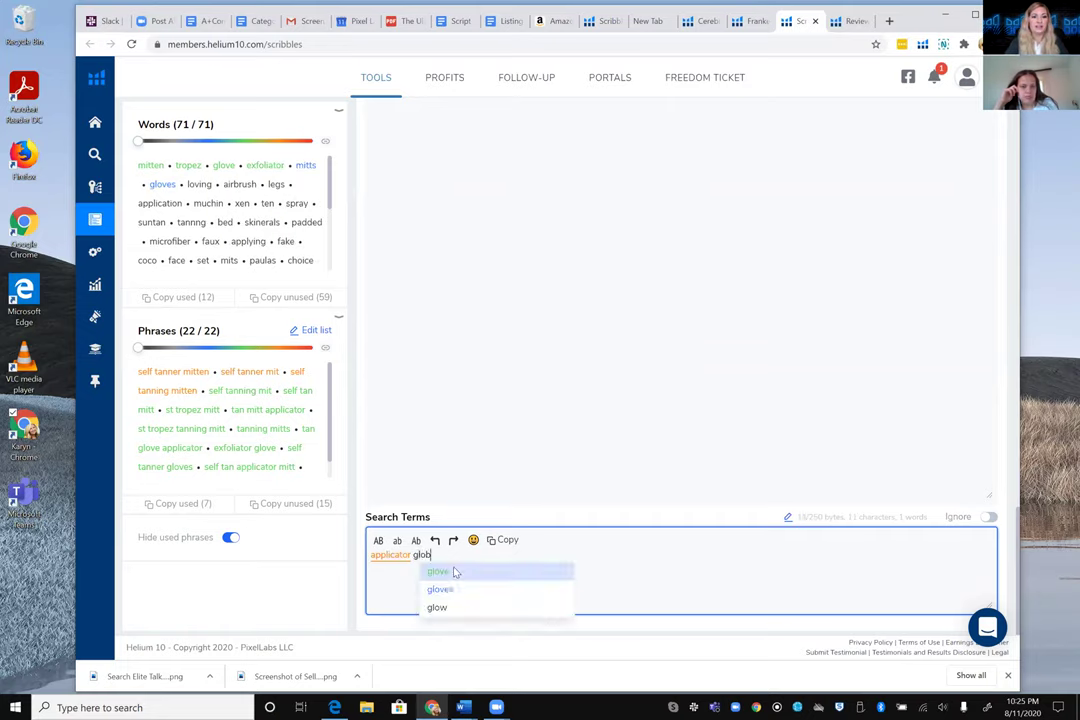
pyautogui.press('BackSpace')
pyautogui.press('BackSpace')
pyautogui.write('v')
pyautogui.click(452, 570)
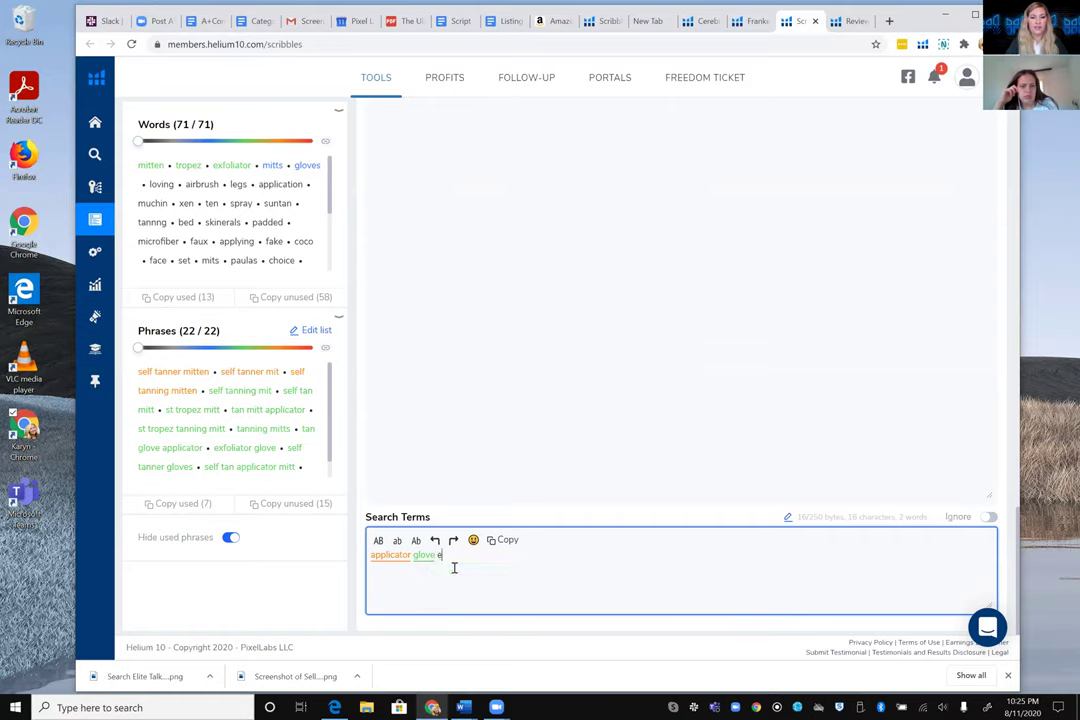
pyautogui.write('exfoliator mitts gloves')
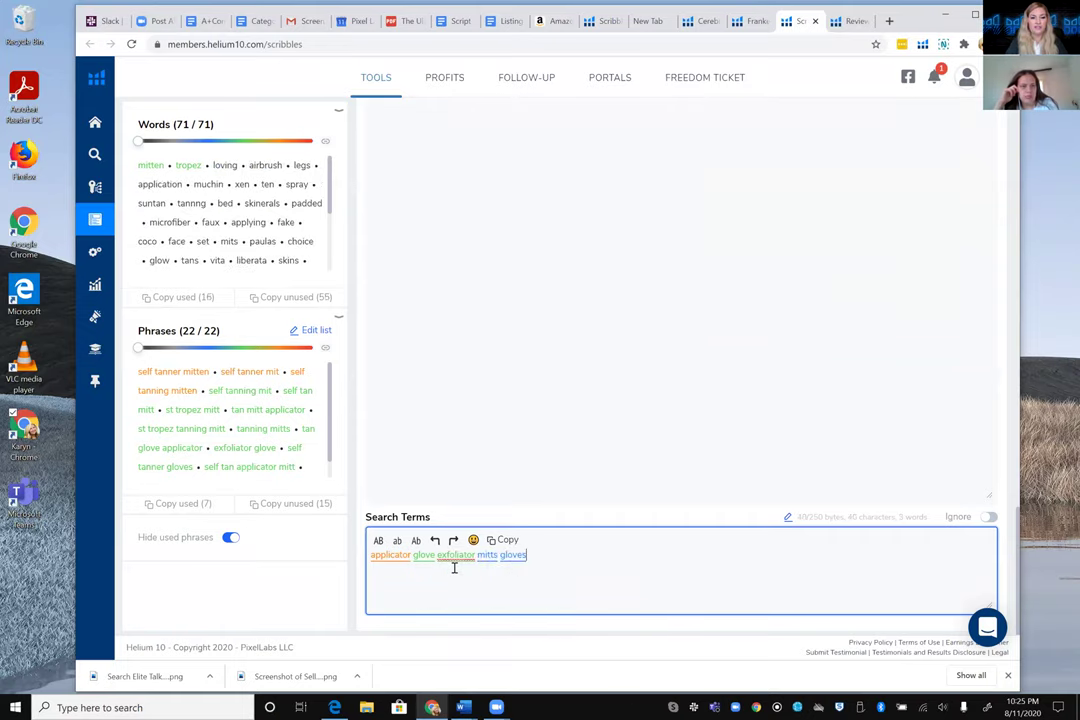
pyautogui.write(' legs application')
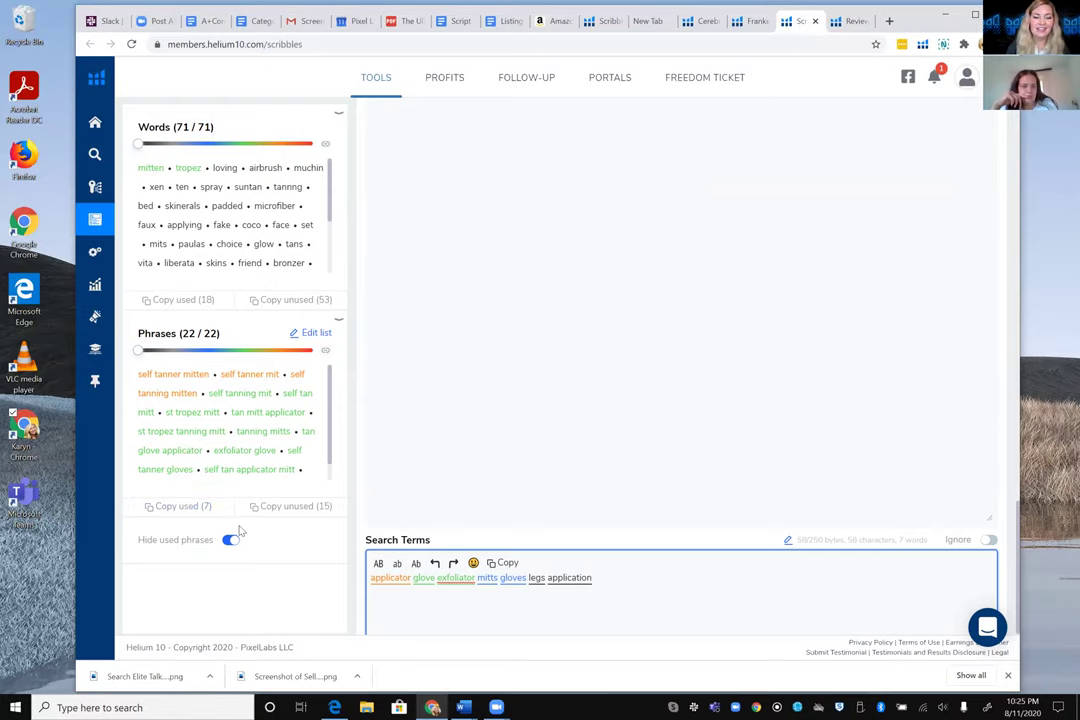
# - Review the draft's Search Terms against its title, bullet points and subject matter fields
pyautogui.scroll(-5, 450, 466)
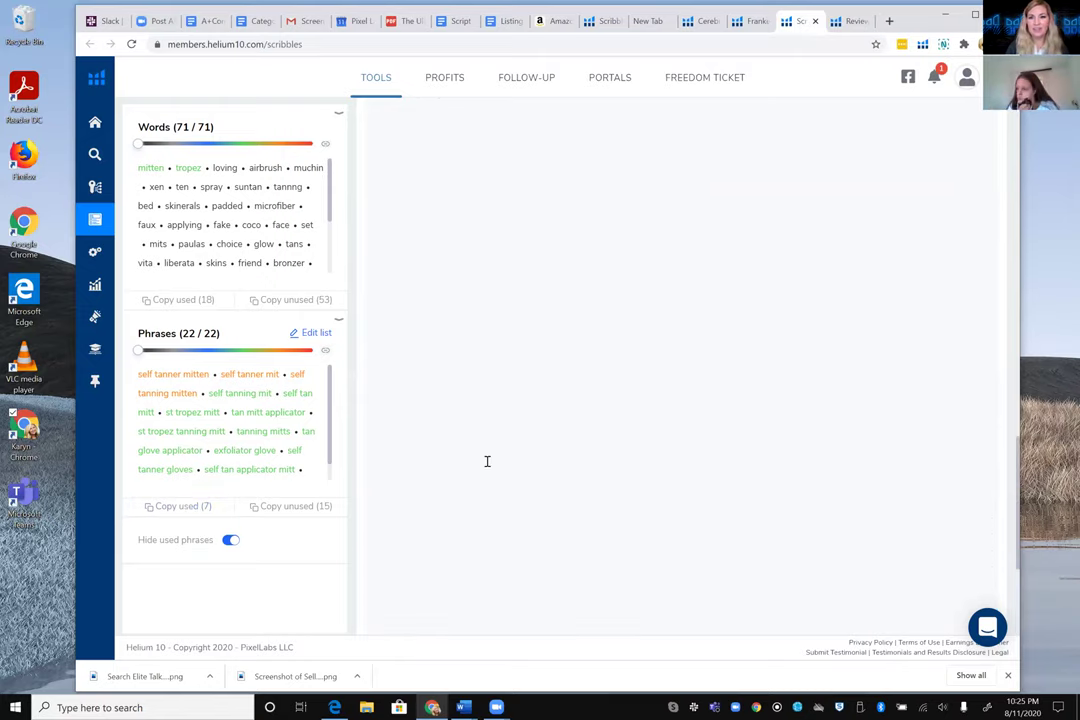
pyautogui.scroll(15, 487, 461)
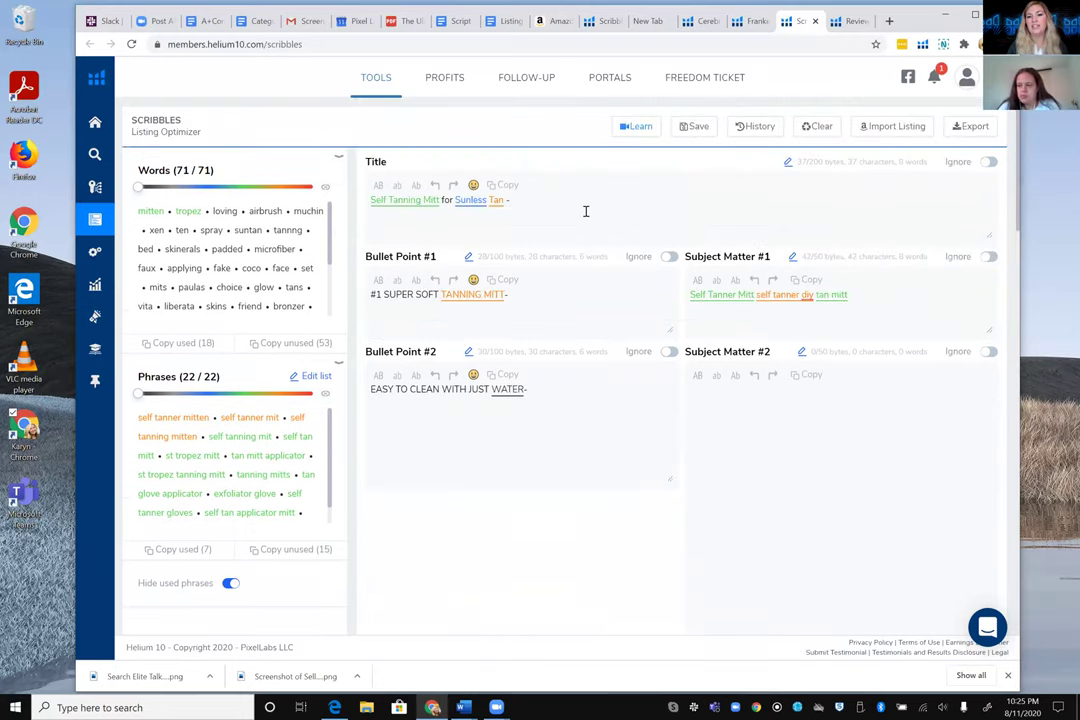
pyautogui.scroll(-15, 585, 211)
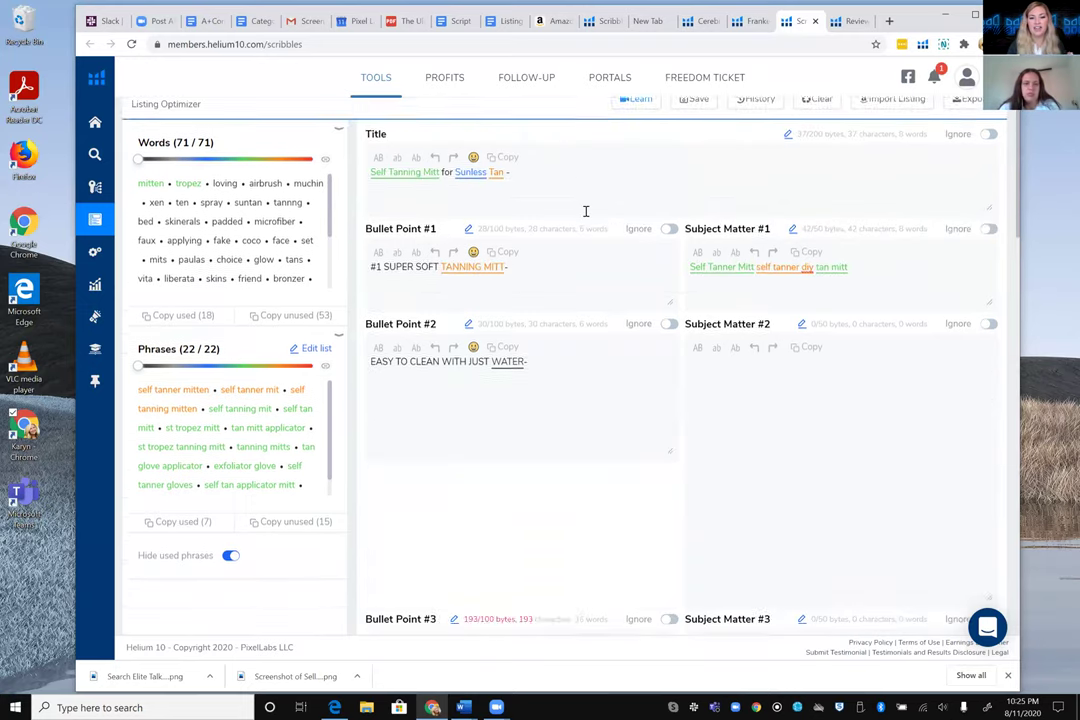
pyautogui.click(644, 566)
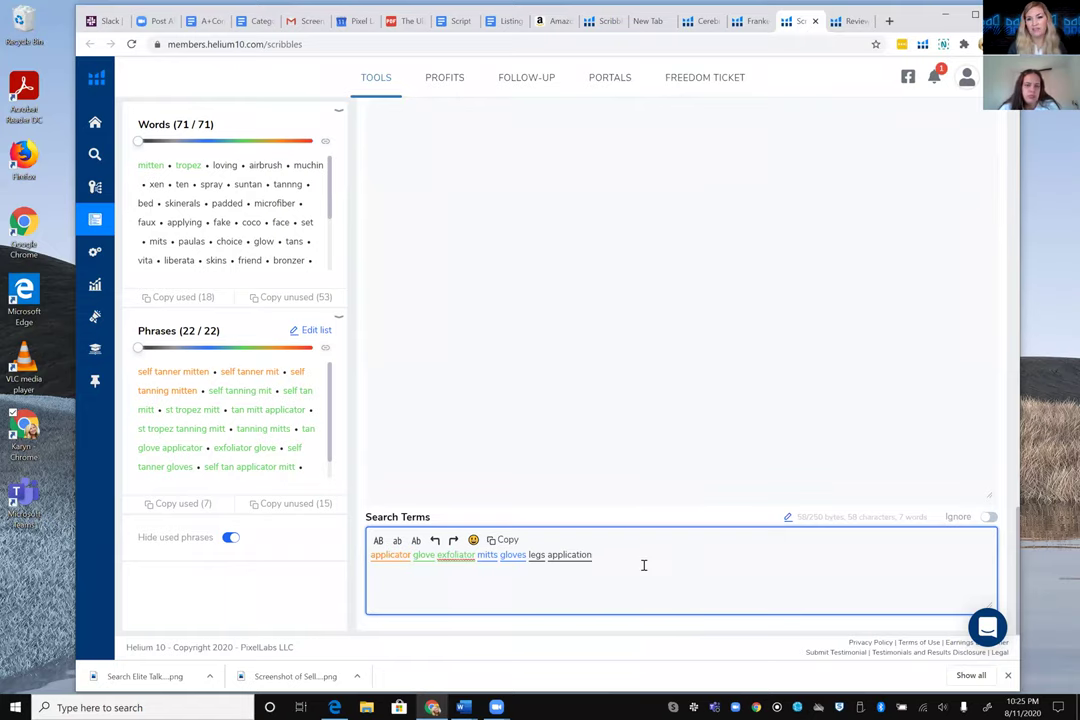
pyautogui.scroll(15, 644, 566)
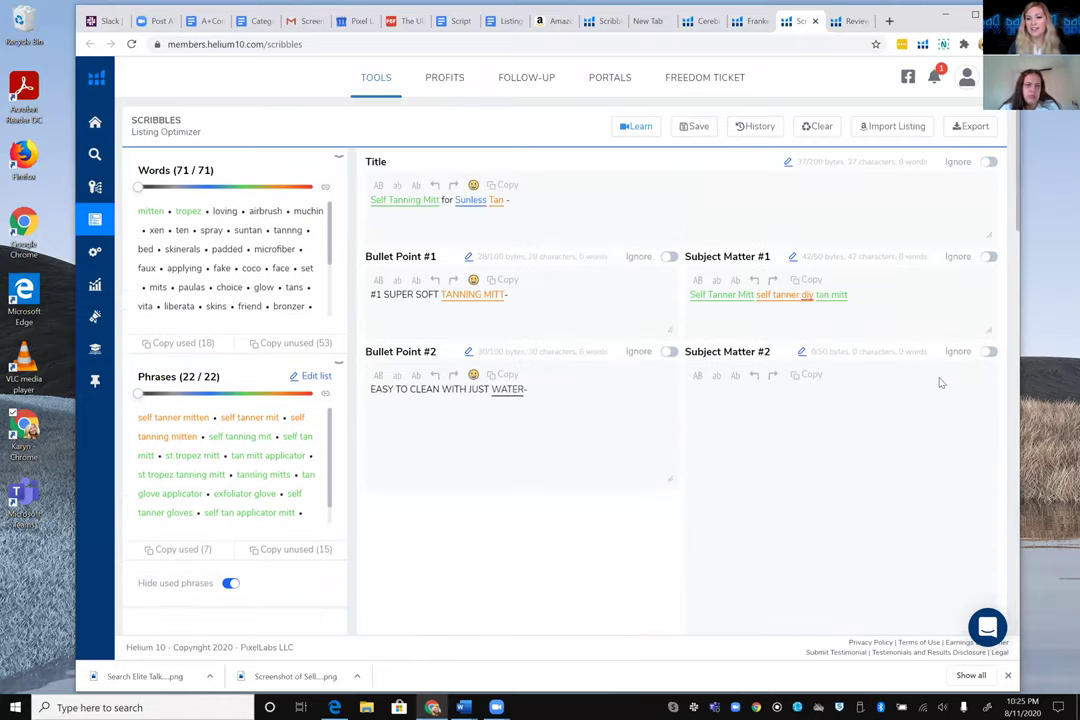
pyautogui.scroll(-5, 850, 478)
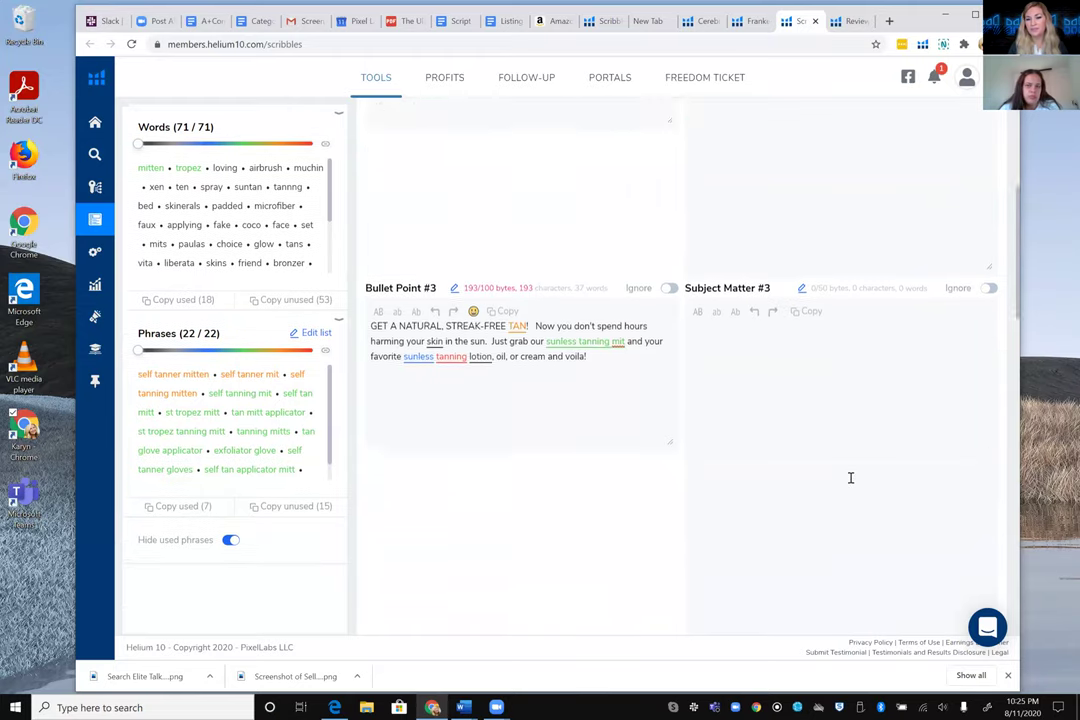
pyautogui.scroll(3, 850, 478)
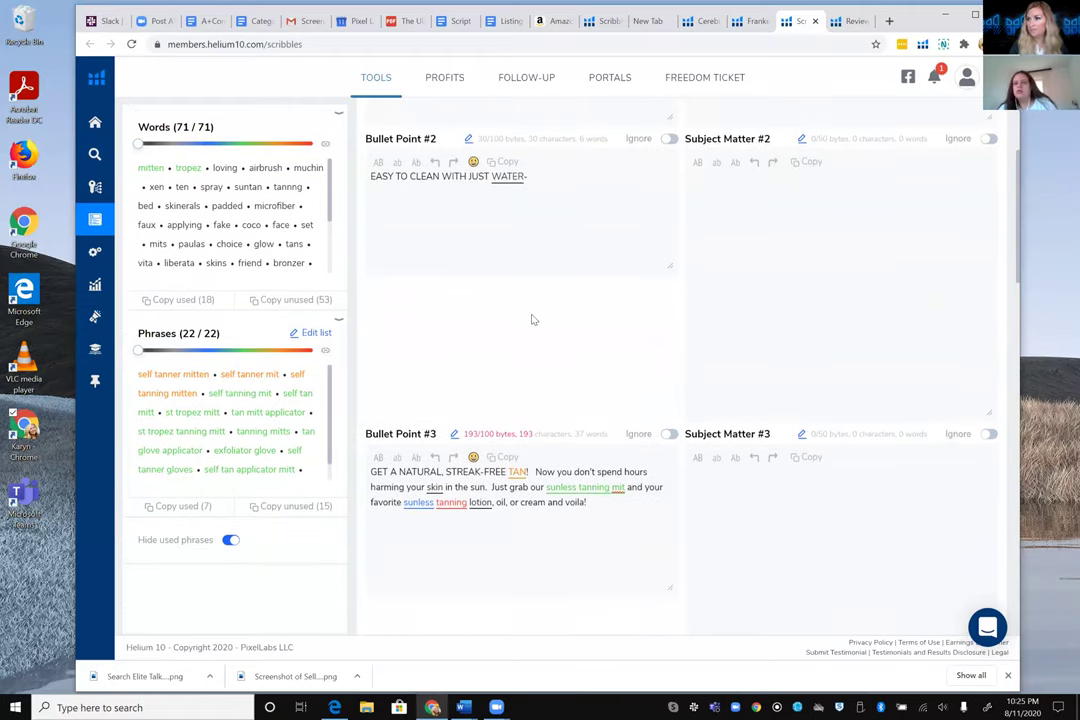
pyautogui.scroll(2, 532, 320)
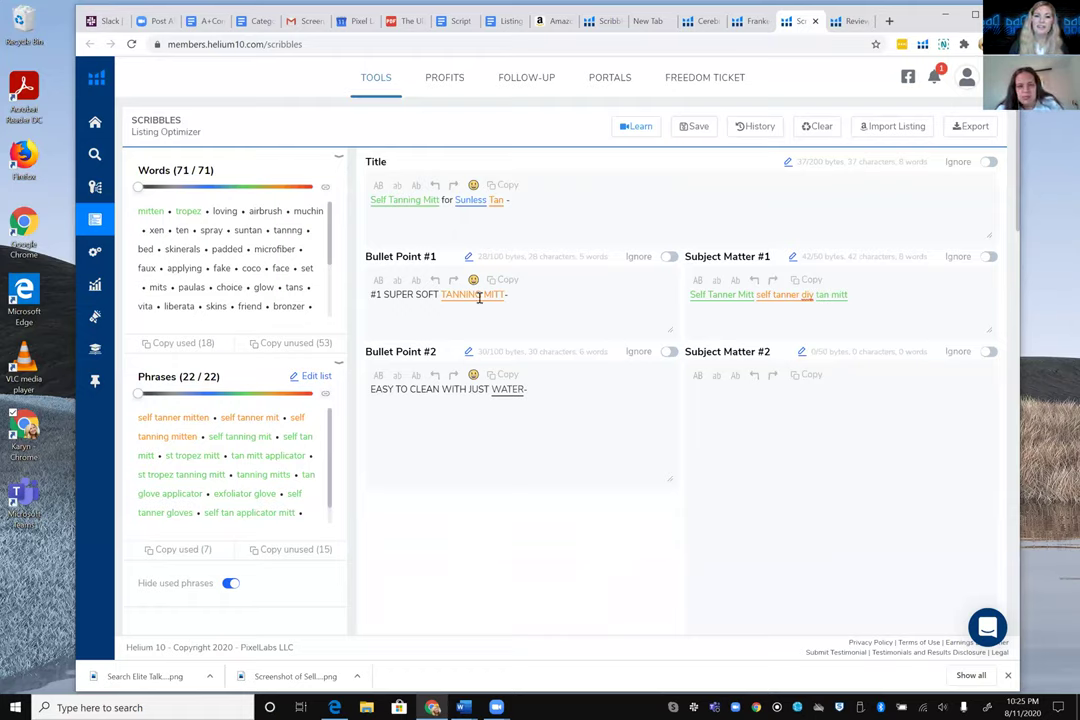
# - Insert a heart-eyes emoji at the start of Bullet Point #3, before "GET A NATURAL, STREAK-FREE TAN!"
pyautogui.scroll(-4, 473, 297)
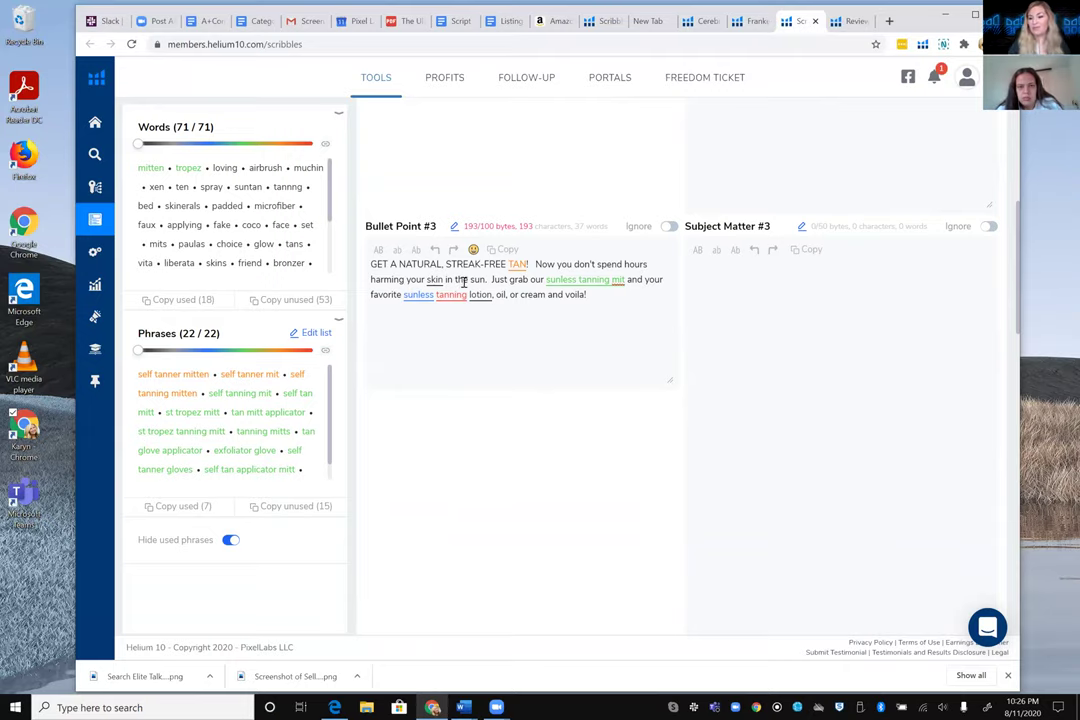
pyautogui.click(371, 264)
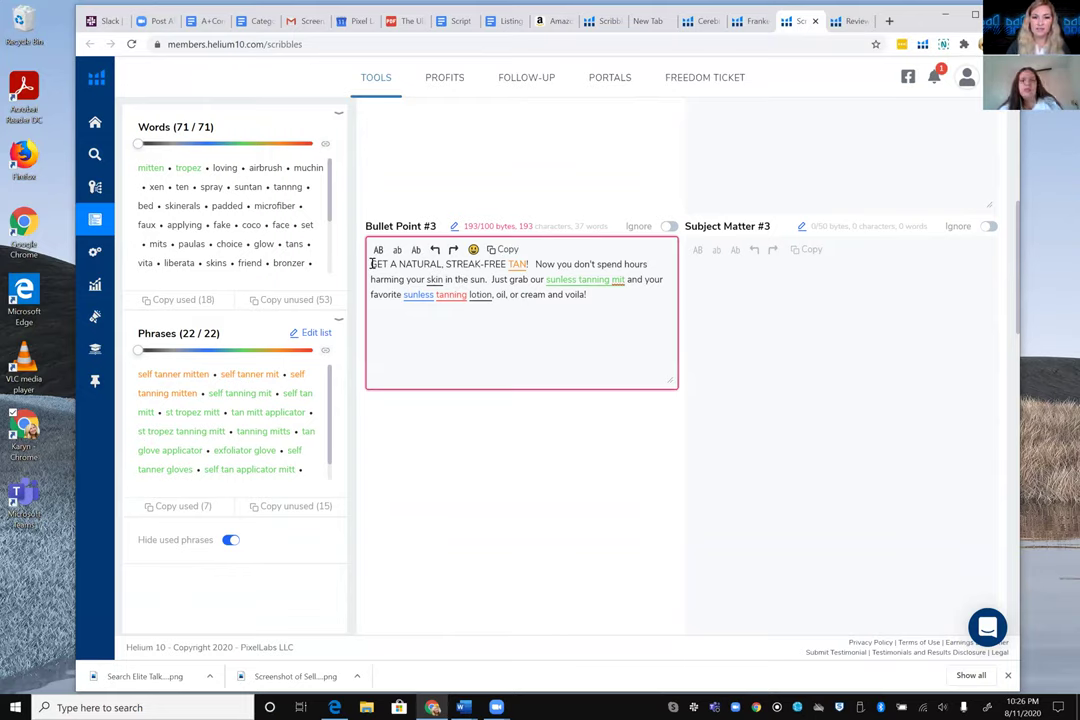
pyautogui.click(474, 250)
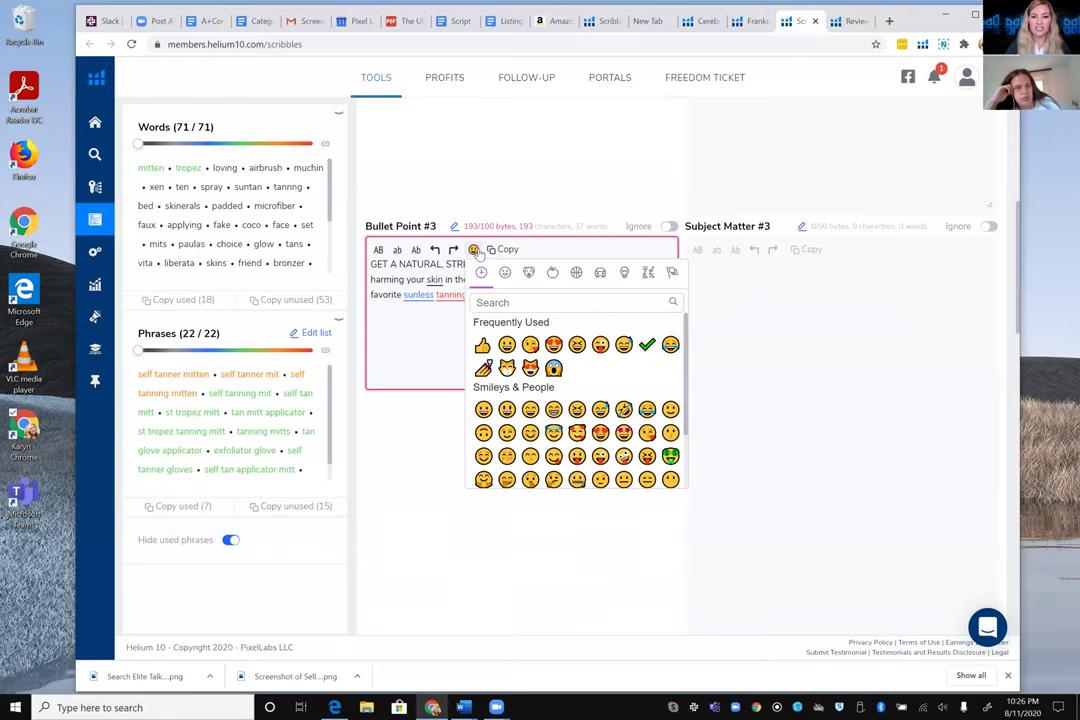
pyautogui.click(553, 344)
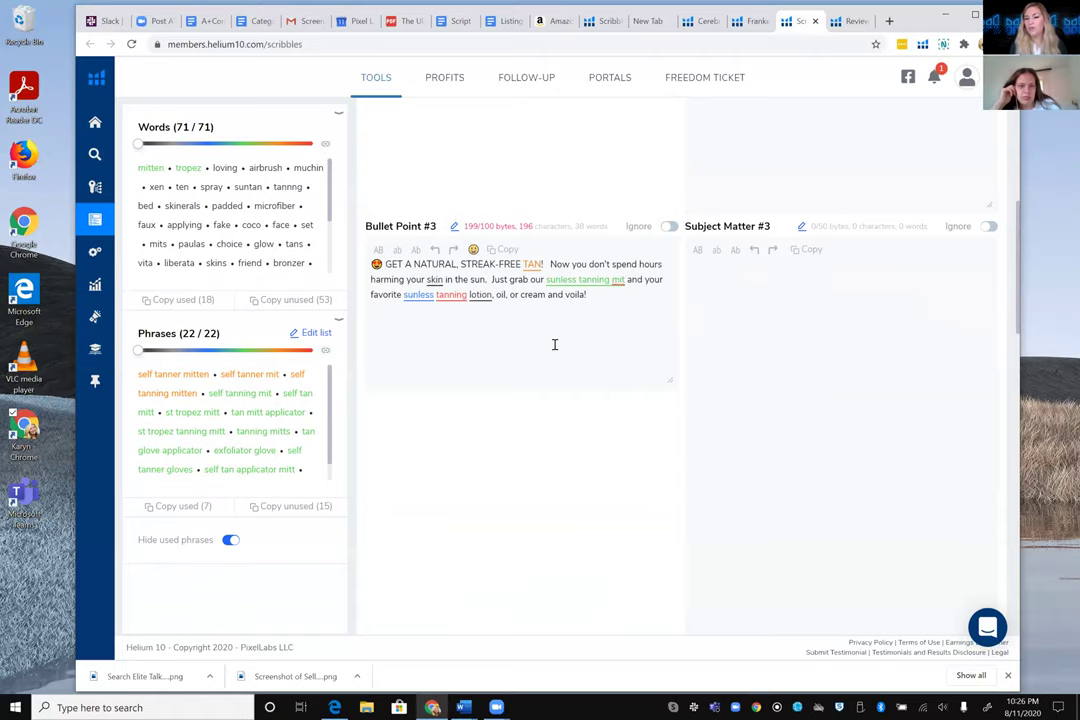
# - Insert a green check mark emoji at the start of Bullet Point #2, before "EASY TO CLEAN WITH JUST WATER"
pyautogui.scroll(3, 554, 344)
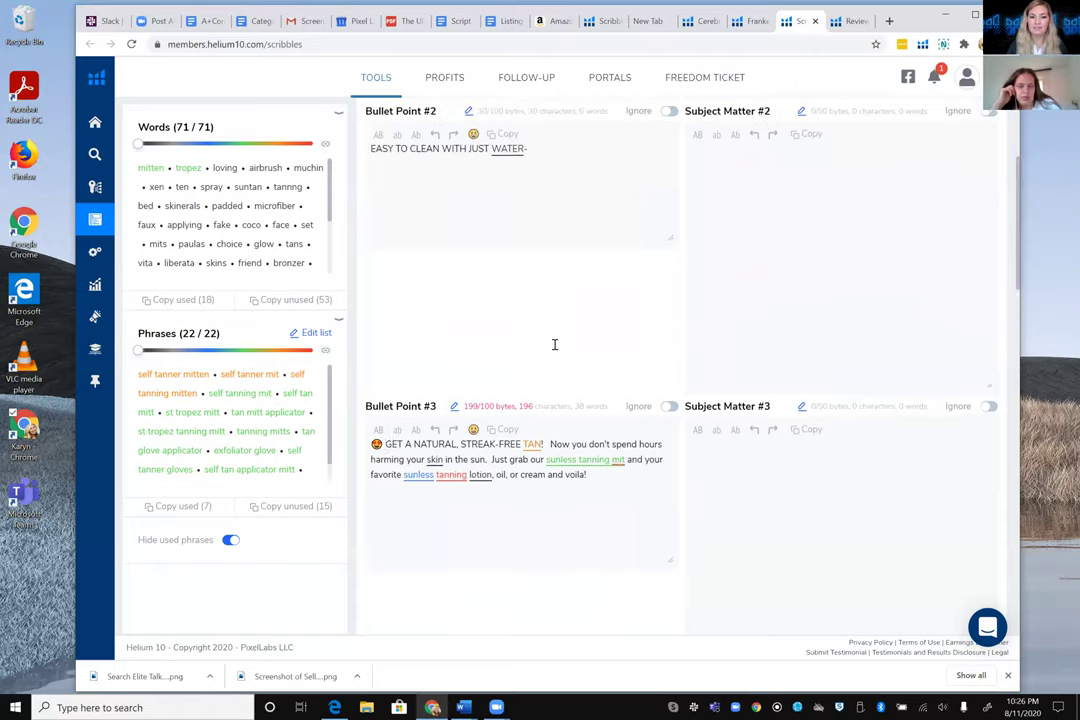
pyautogui.click(371, 257)
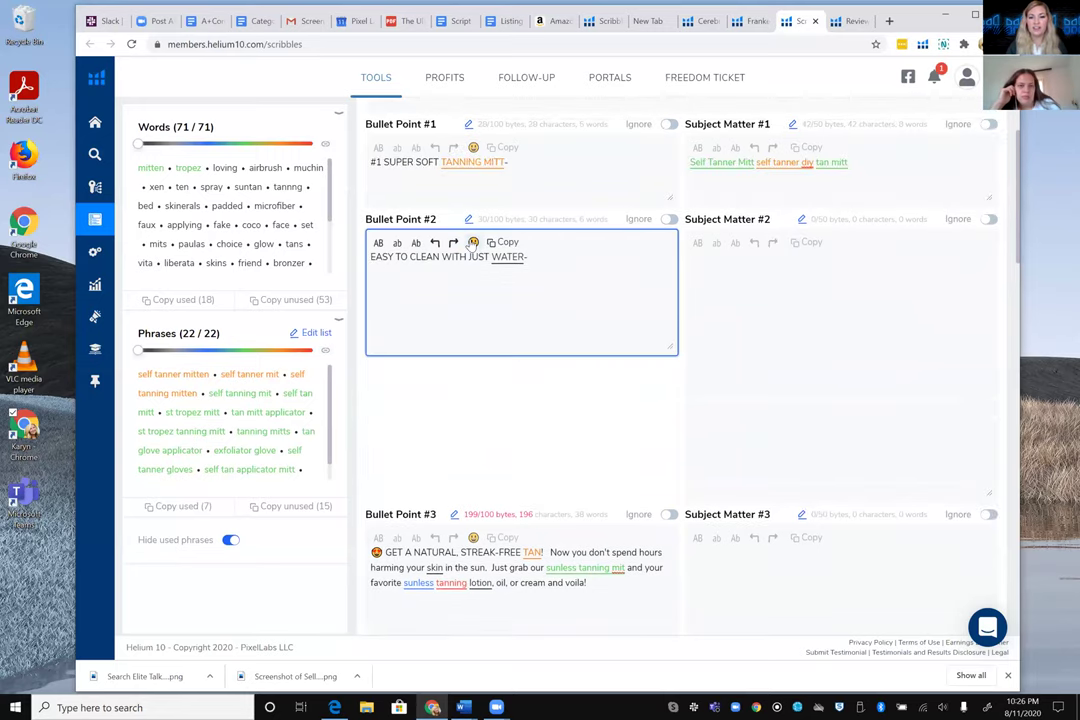
pyautogui.click(473, 243)
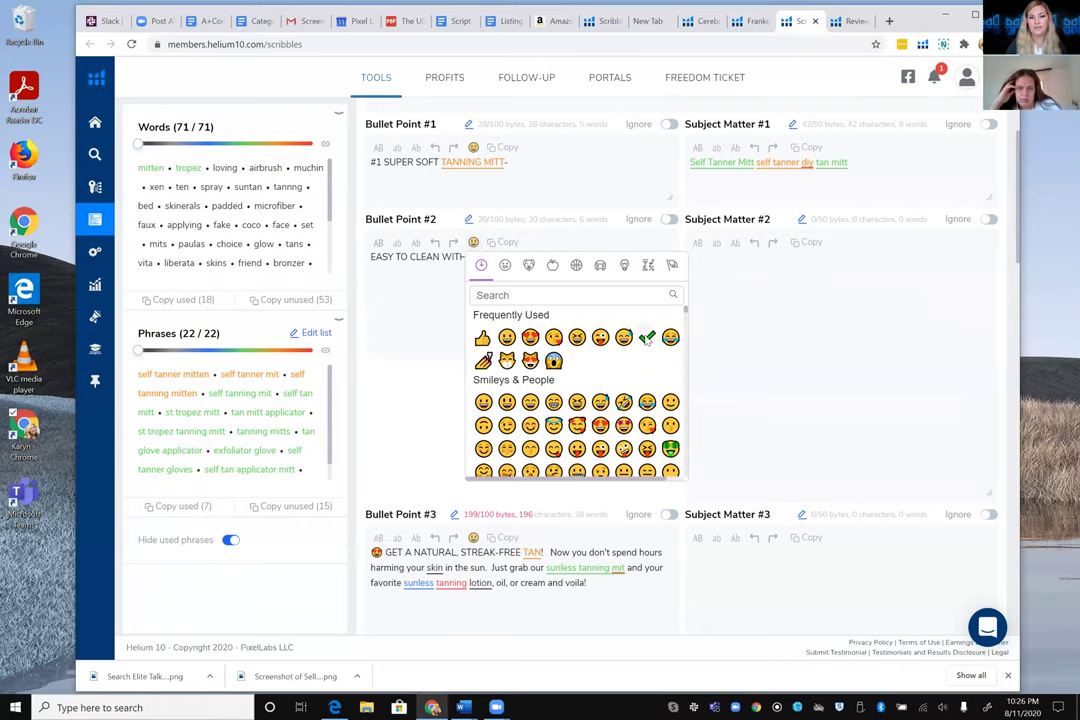
pyautogui.click(647, 337)
# - Find a leg emoji among the people emojis and insert it at the start of Bullet Point #1, before "#1 SUPER SOFT TANNING MITT"
pyautogui.scroll(1, 642, 331)
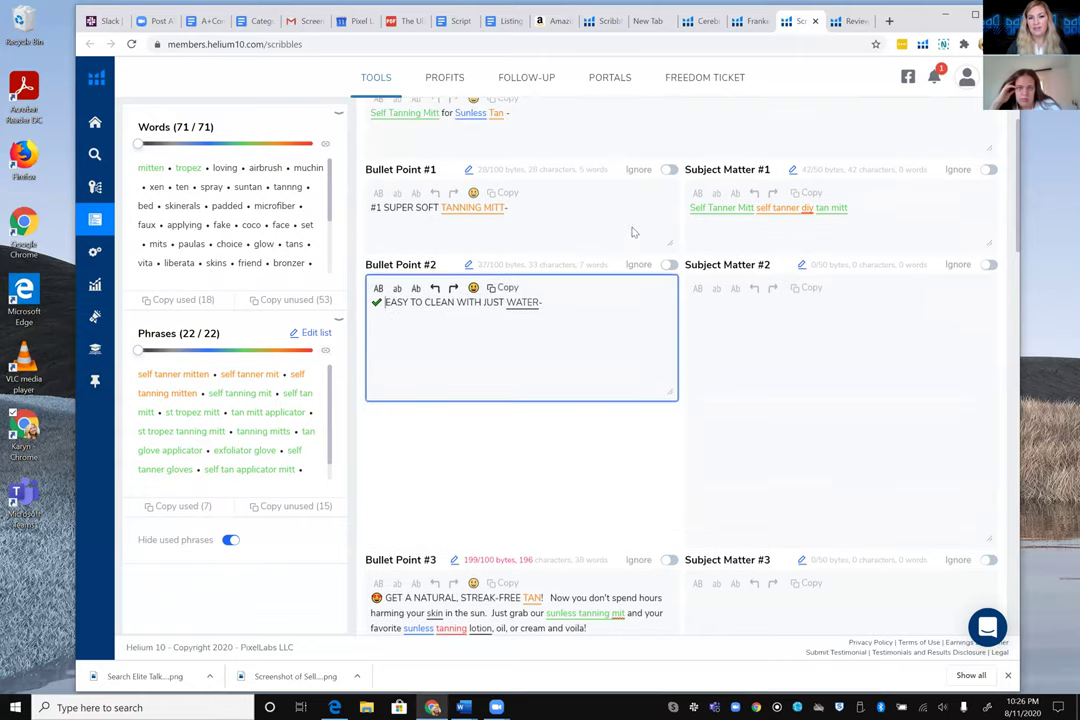
pyautogui.click(371, 205)
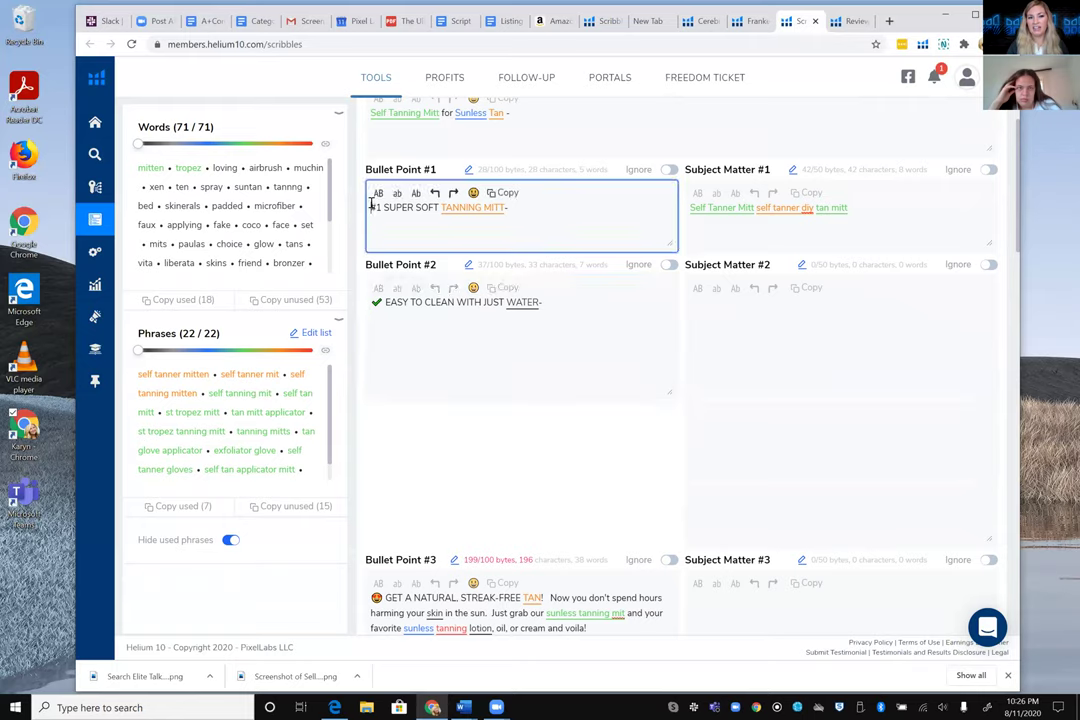
pyautogui.click(473, 193)
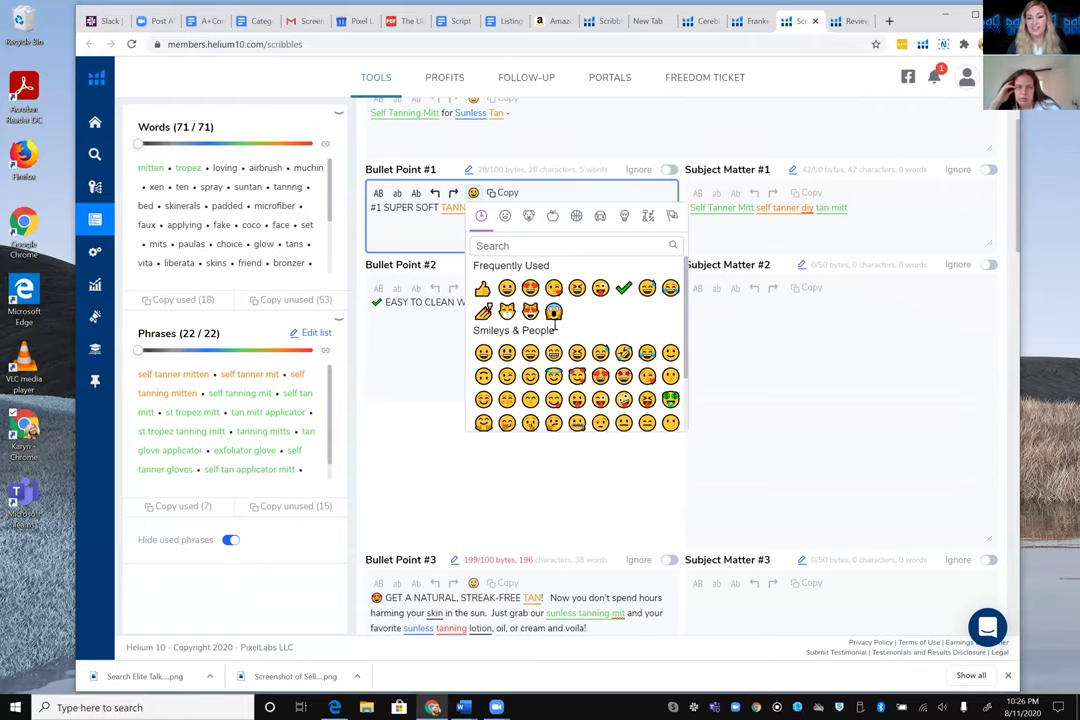
pyautogui.scroll(-2, 556, 312)
pyautogui.scroll(-5, 557, 311)
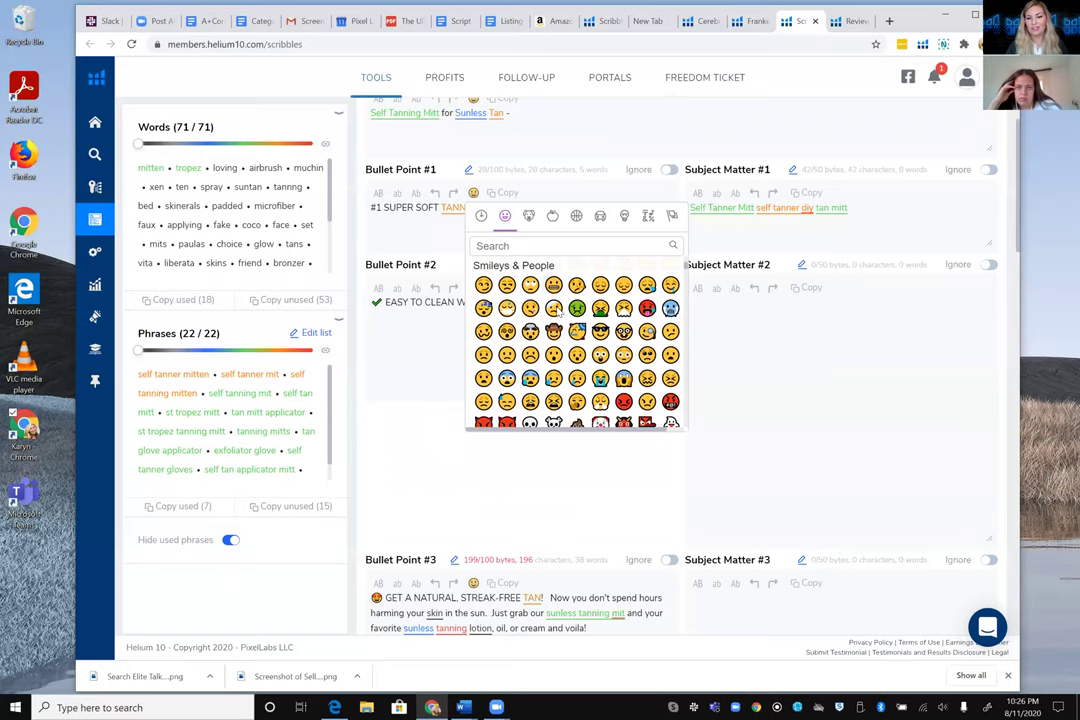
pyautogui.scroll(-5, 557, 310)
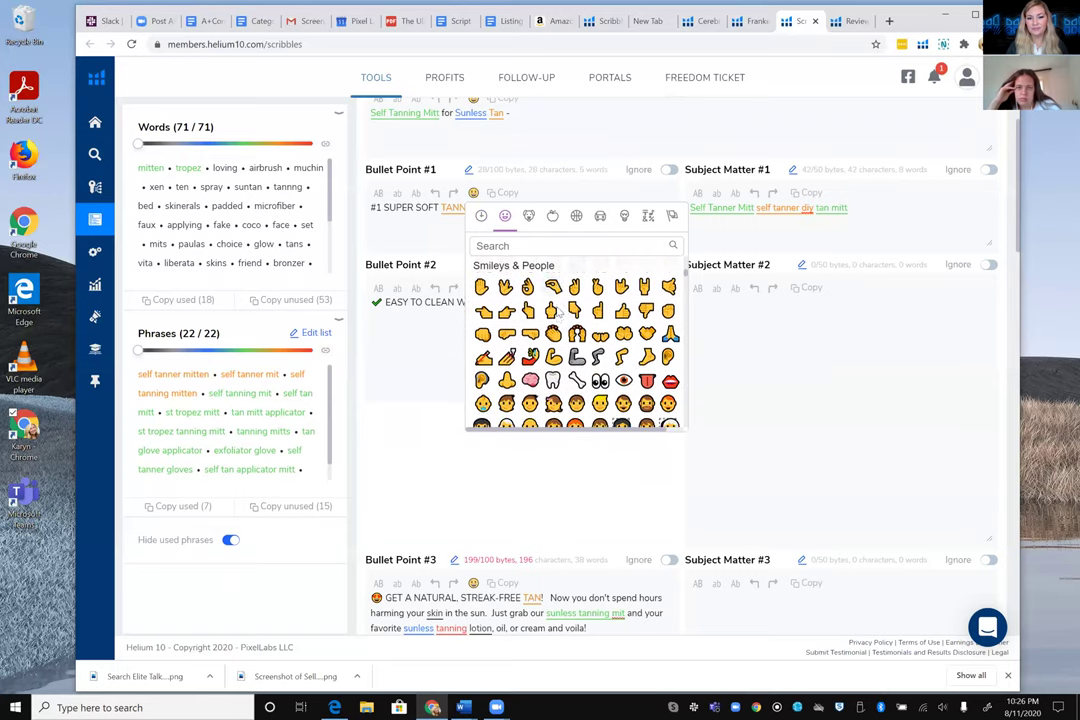
pyautogui.scroll(-3, 559, 311)
pyautogui.scroll(2, 590, 300)
pyautogui.click(621, 288)
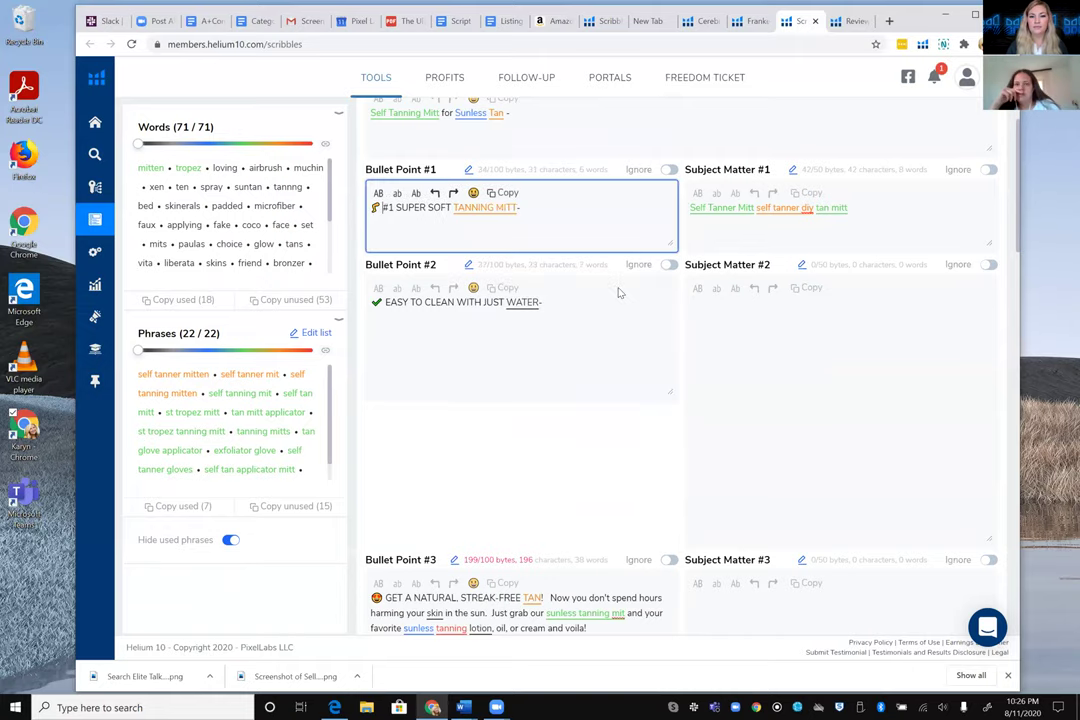
pyautogui.scroll(-1, 507, 280)
pyautogui.scroll(-3, 507, 280)
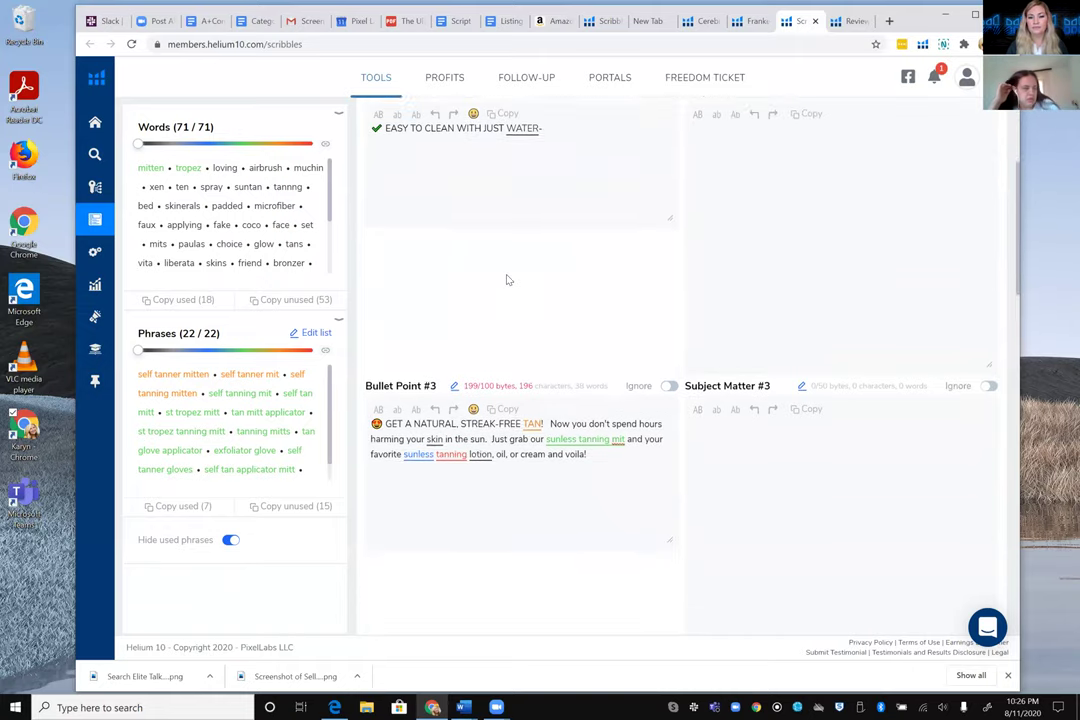